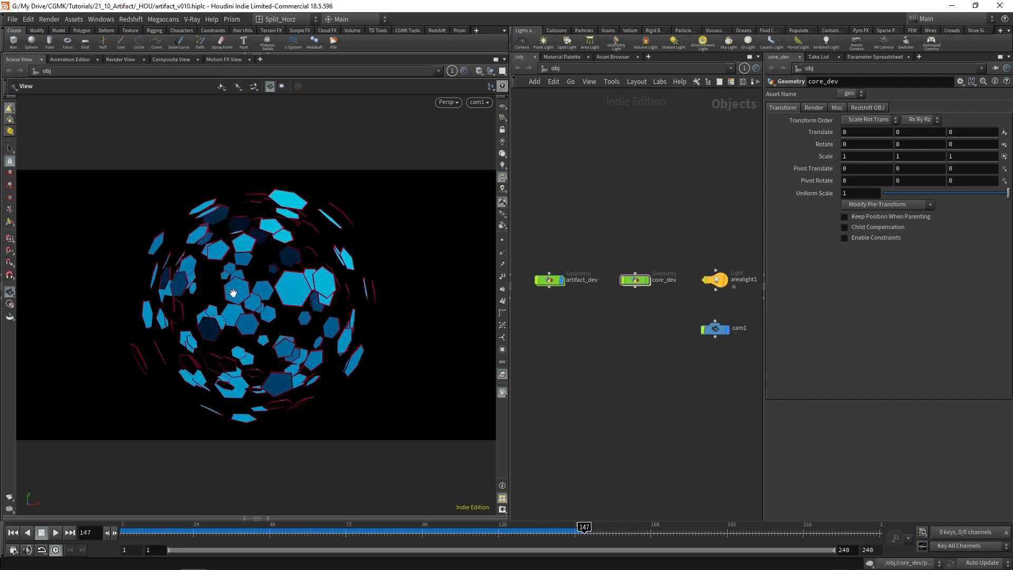
Return the animation to frame 1 and switch the desktop layout to Split_Vert.
{"action": "left_click_drag", "start_coordinate": [304, 532], "coordinate": [122, 531]}
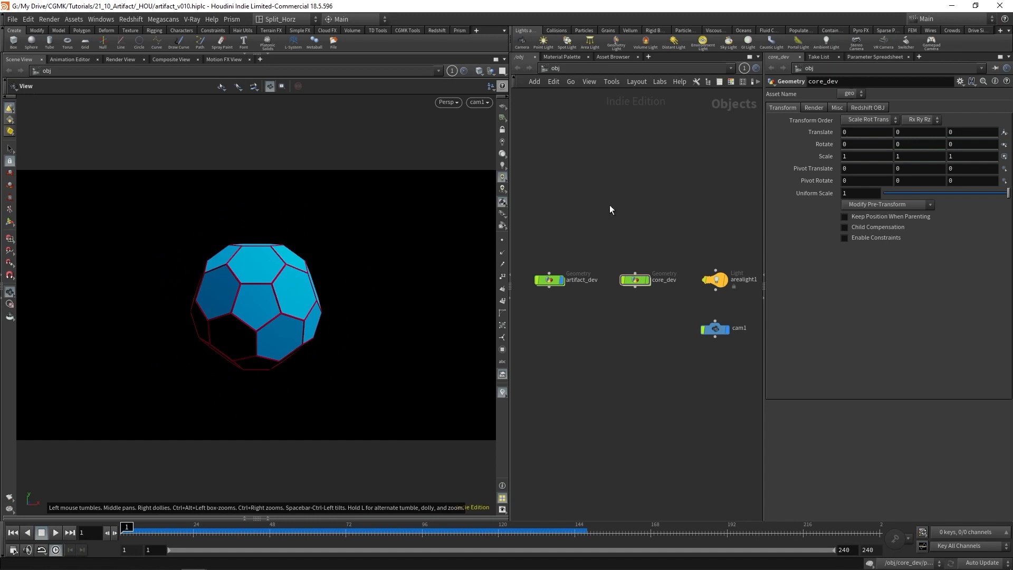
{"action": "mouse_move", "coordinate": [667, 219]}
{"action": "middle_mouse_down"}
{"action": "mouse_move", "coordinate": [647, 229]}
{"action": "mouse_move", "coordinate": [675, 216]}
{"action": "middle_mouse_up"}
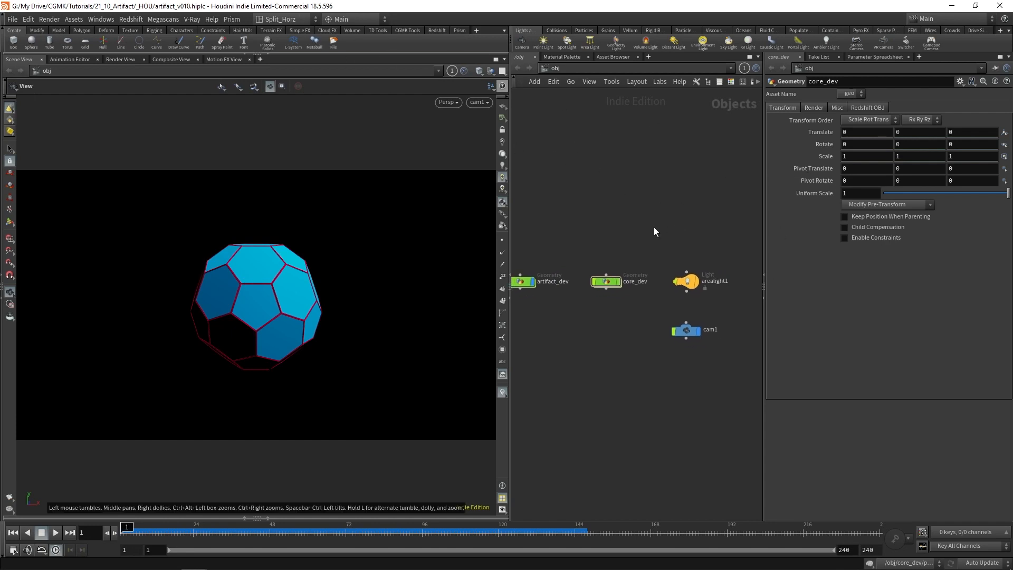
{"action": "left_click", "coordinate": [305, 17]}
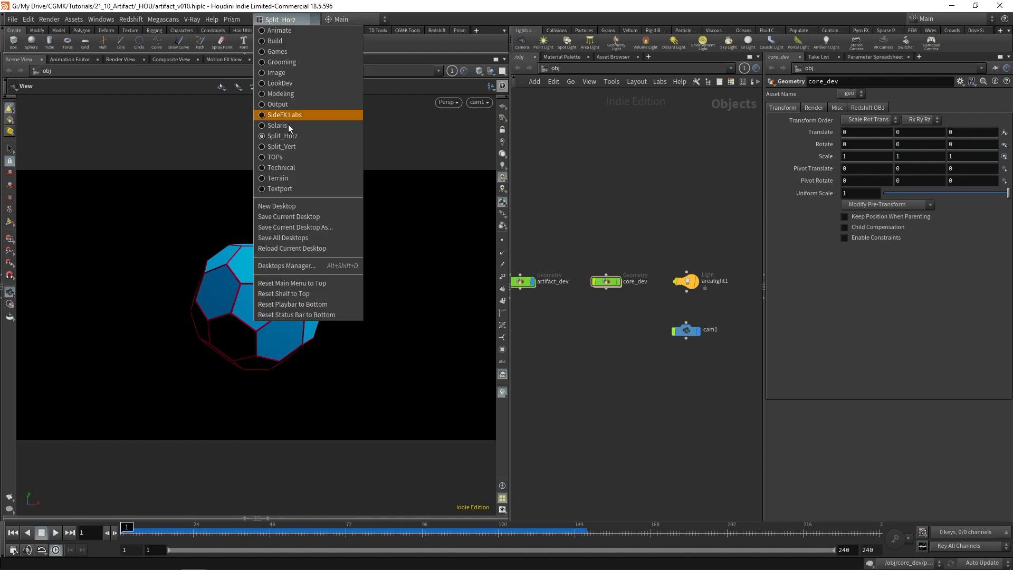
{"action": "left_click", "coordinate": [289, 148]}
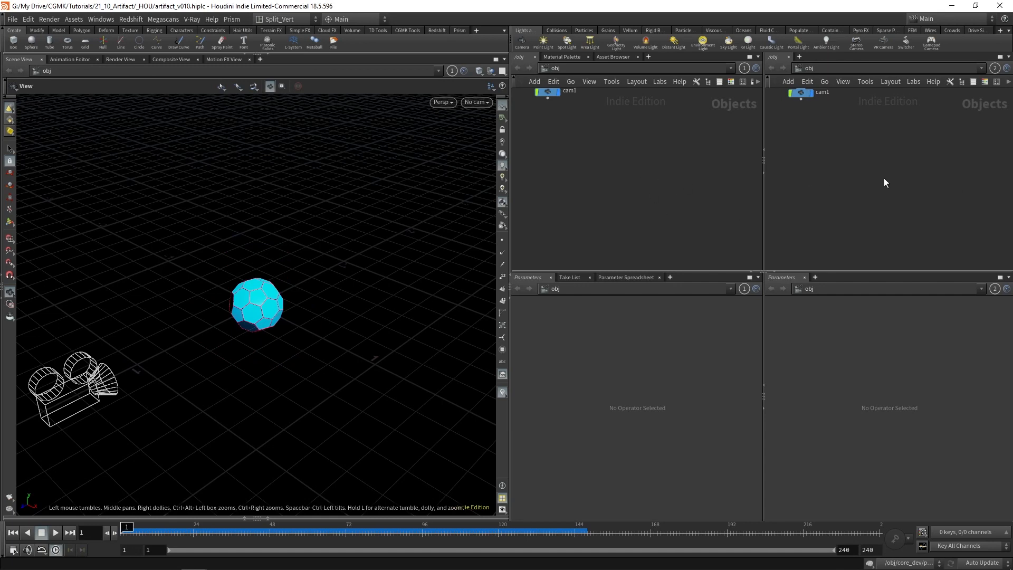
Show the out network in the second network pane and add Redshift ROP and IPR nodes using Redshift (Custom).
{"action": "left_click", "coordinate": [816, 67]}
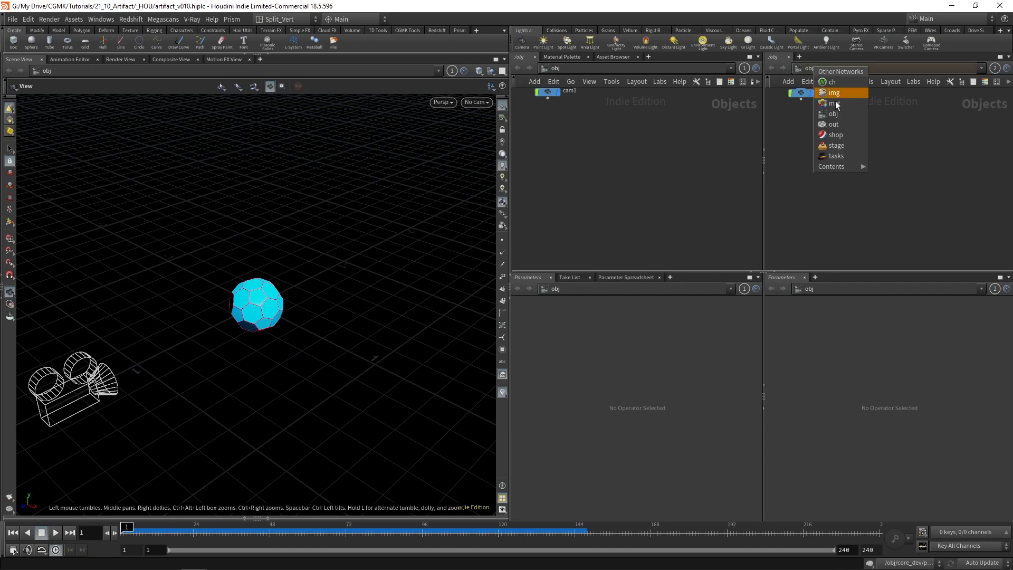
{"action": "left_click", "coordinate": [839, 157]}
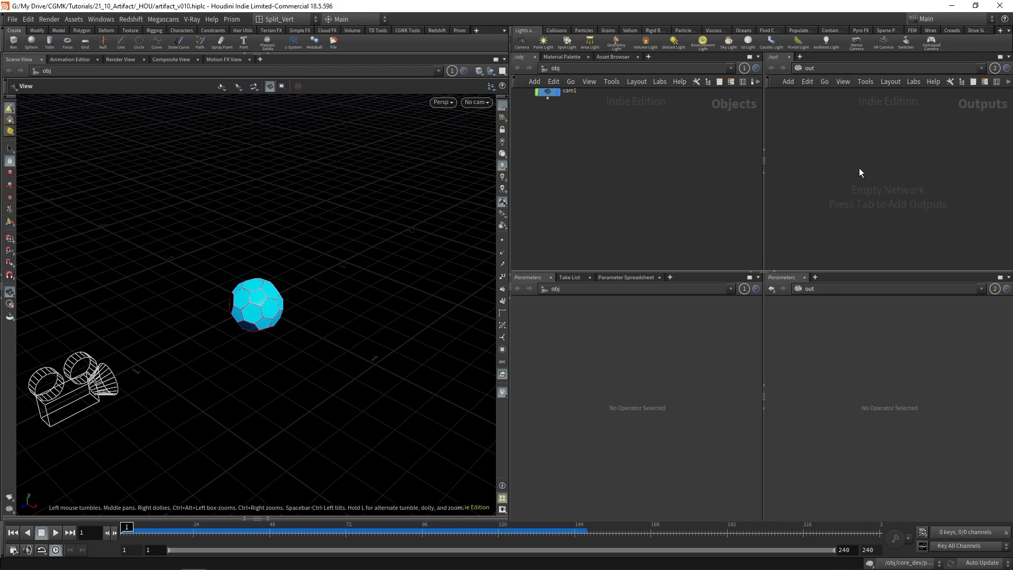
{"action": "key", "text": "Tab"}
{"action": "type", "text": "red"}
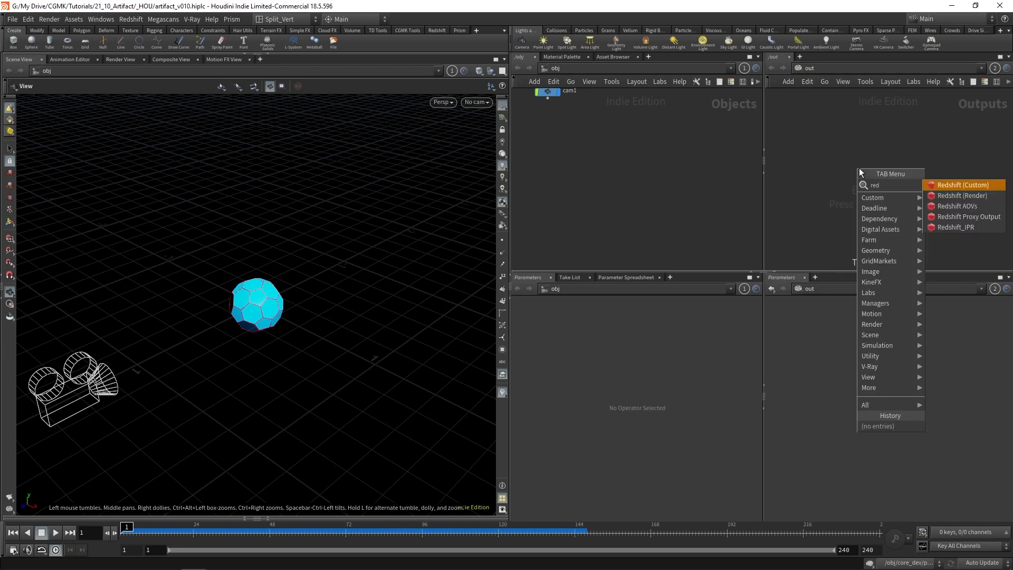
{"action": "left_click", "coordinate": [956, 185]}
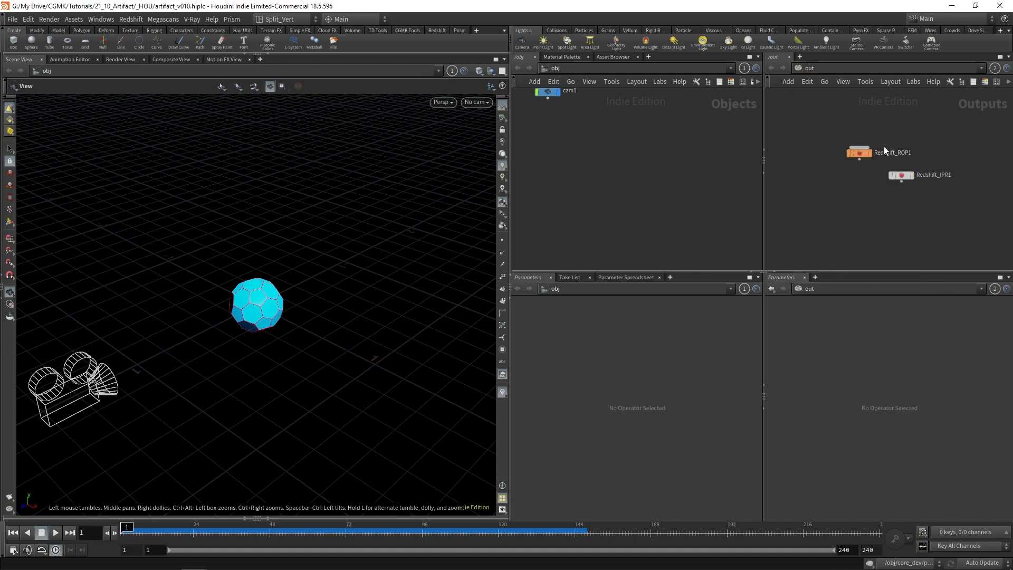
{"action": "left_click", "coordinate": [861, 154]}
{"action": "left_click", "coordinate": [908, 175]}
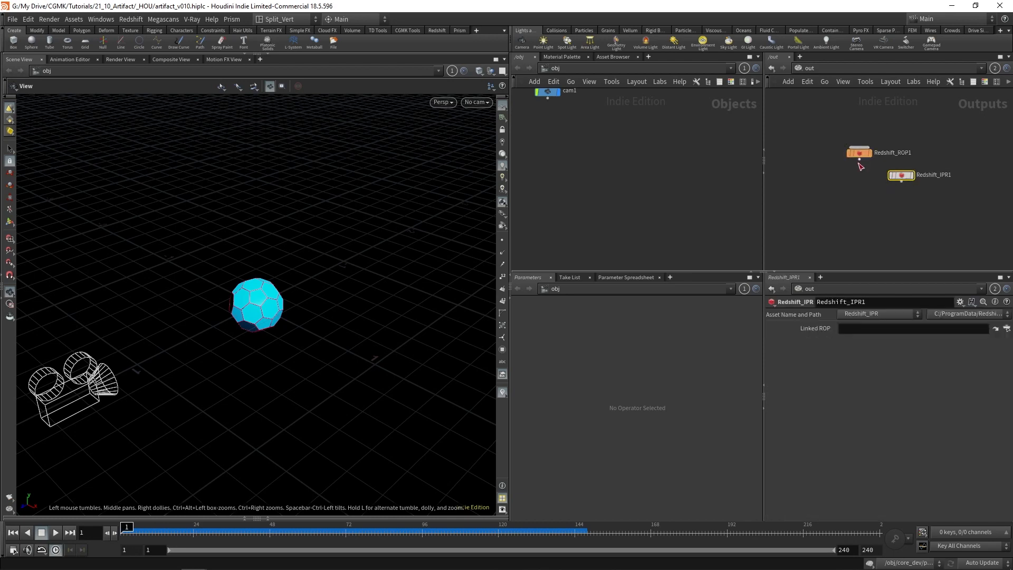
{"action": "left_click", "coordinate": [861, 153]}
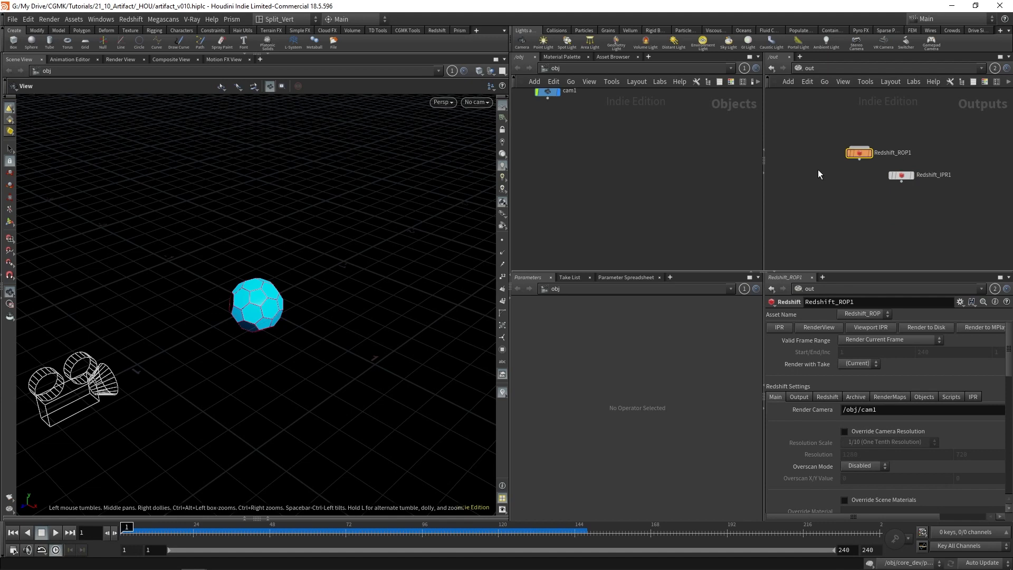
{"action": "key", "text": "ctrl+3"}
{"action": "left_click", "coordinate": [613, 73]}
{"action": "left_click", "coordinate": [630, 110]}
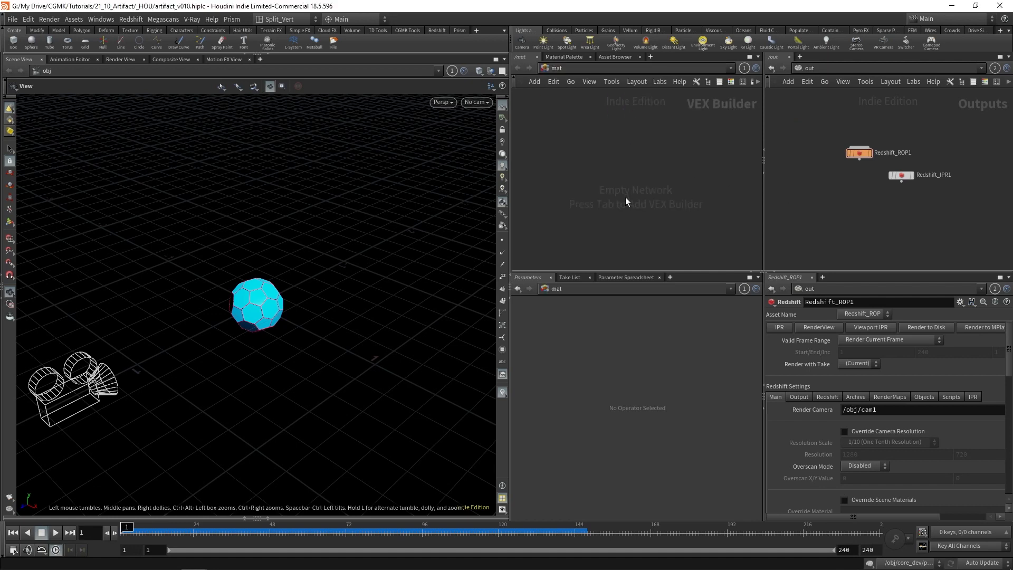
{"action": "key", "text": "u"}
{"action": "left_click", "coordinate": [615, 79]}
{"action": "left_click", "coordinate": [632, 119]}
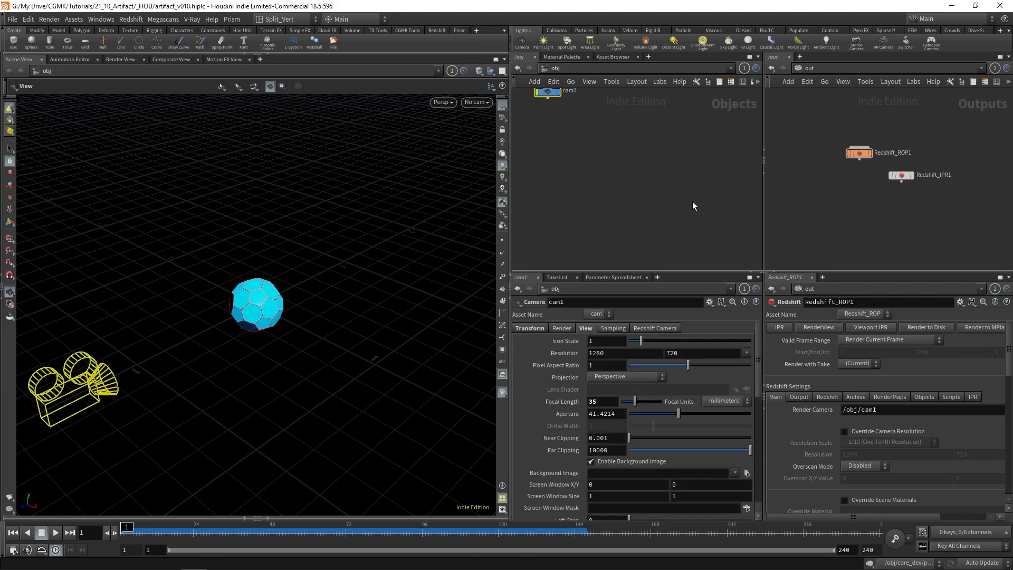
{"action": "key", "text": "h"}
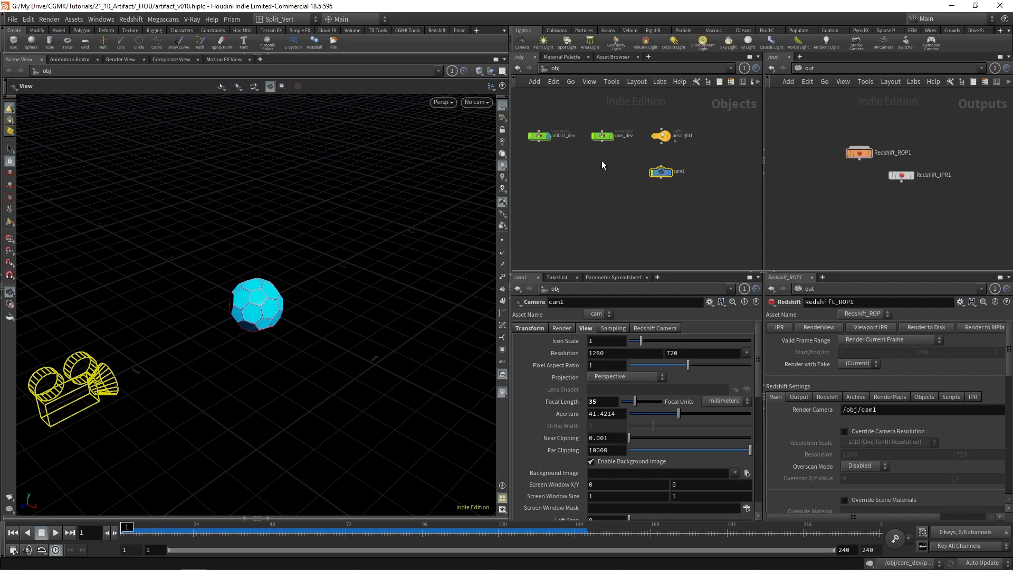
Go to the mat network in the first network pane and place an RS Material Builder node.
{"action": "left_click", "coordinate": [613, 69]}
{"action": "left_click", "coordinate": [630, 110]}
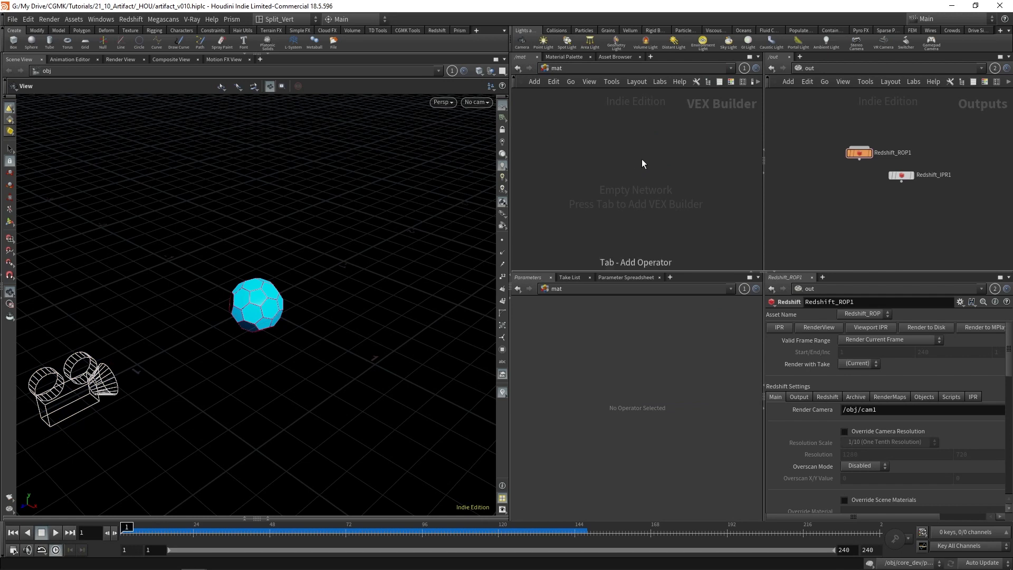
{"action": "key", "text": "Tab"}
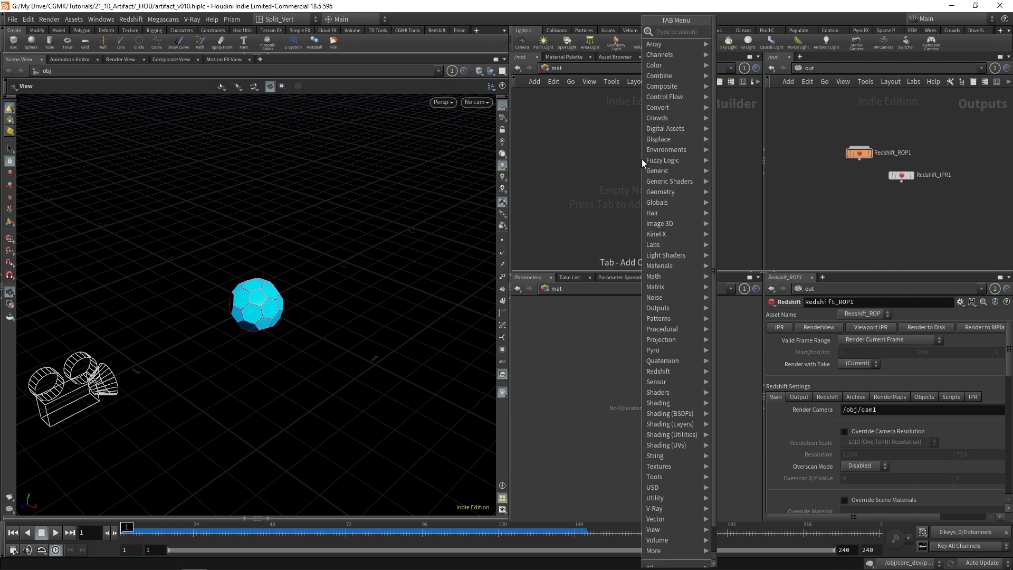
{"action": "type", "text": "res"}
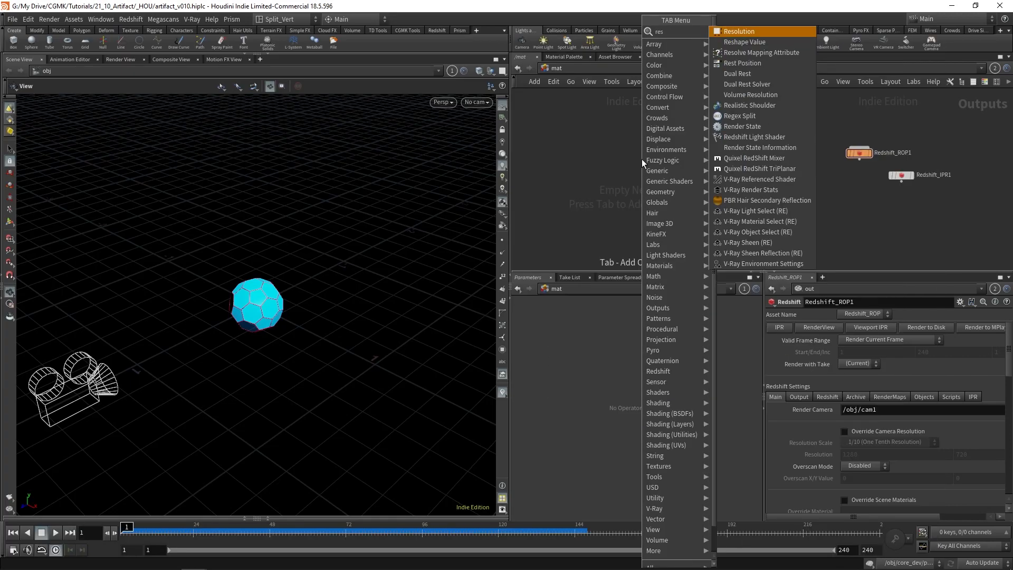
{"action": "key", "text": "BackSpace"}
{"action": "key", "text": "BackSpace"}
{"action": "type", "text": "s"}
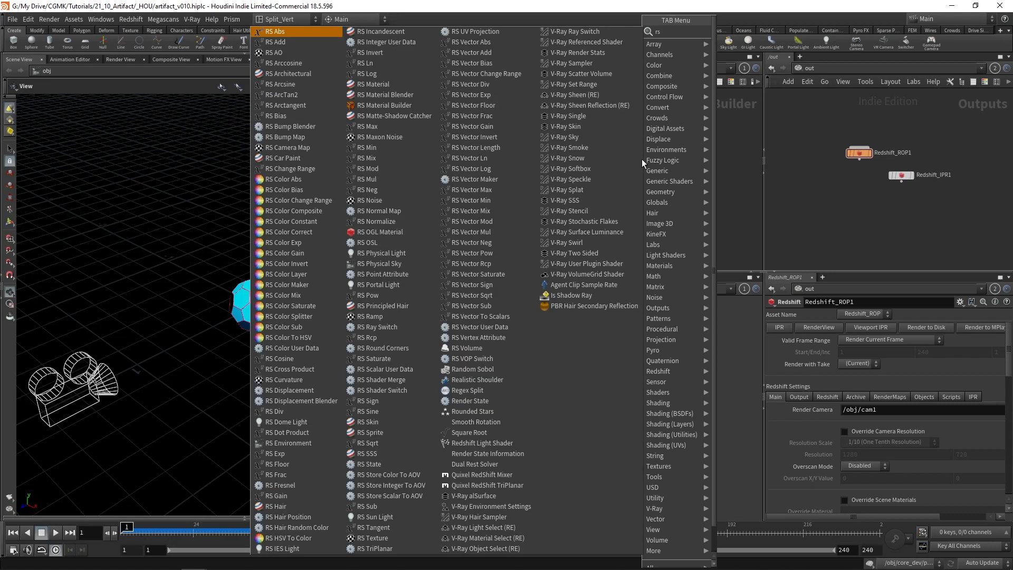
{"action": "type", "text": "mabui"}
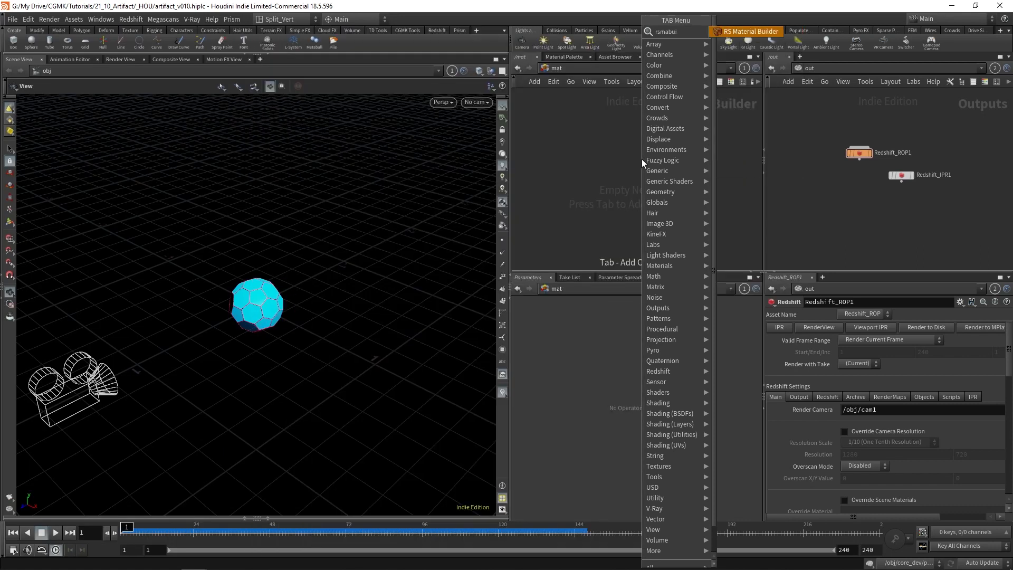
{"action": "key", "text": "Return"}
{"action": "left_click", "coordinate": [642, 161]}
Rename the RS Material Builder node to artifact_plates.
{"action": "scroll", "coordinate": [641, 160], "scroll_direction": "up", "scroll_amount": 3}
{"action": "left_click", "coordinate": [654, 147]}
{"action": "left_click_drag", "start_coordinate": [672, 147], "coordinate": [617, 148]}
{"action": "key", "text": "BackSpace"}
{"action": "key", "text": "BackSpace"}
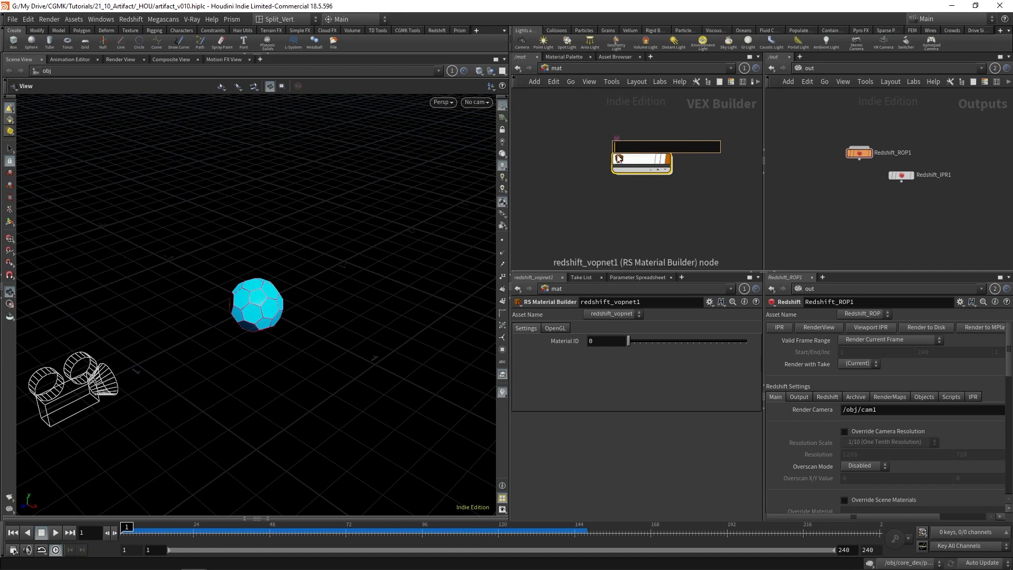
{"action": "type", "text": "arti"}
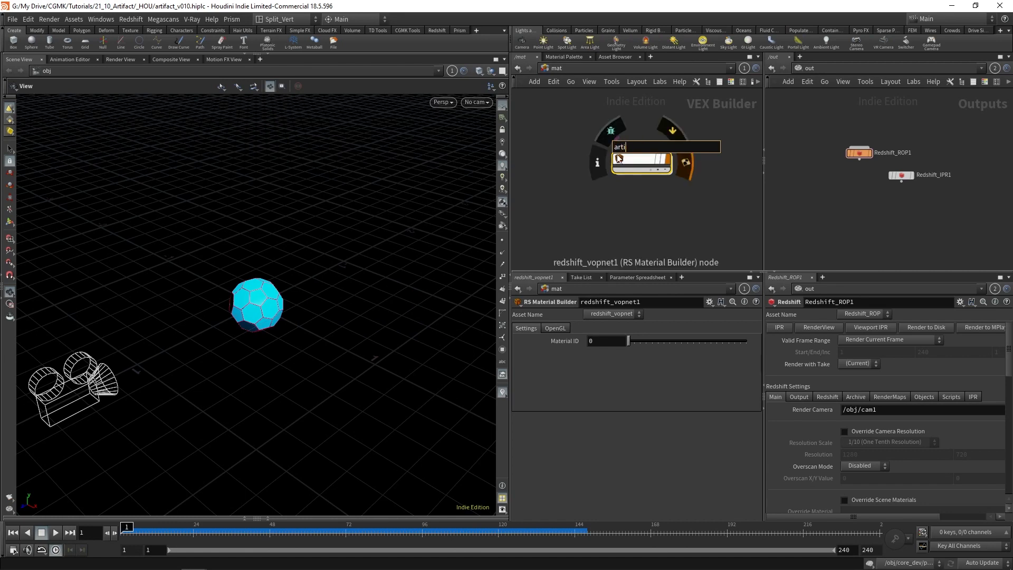
{"action": "type", "text": "fact_plates"}
{"action": "key", "text": "Return"}
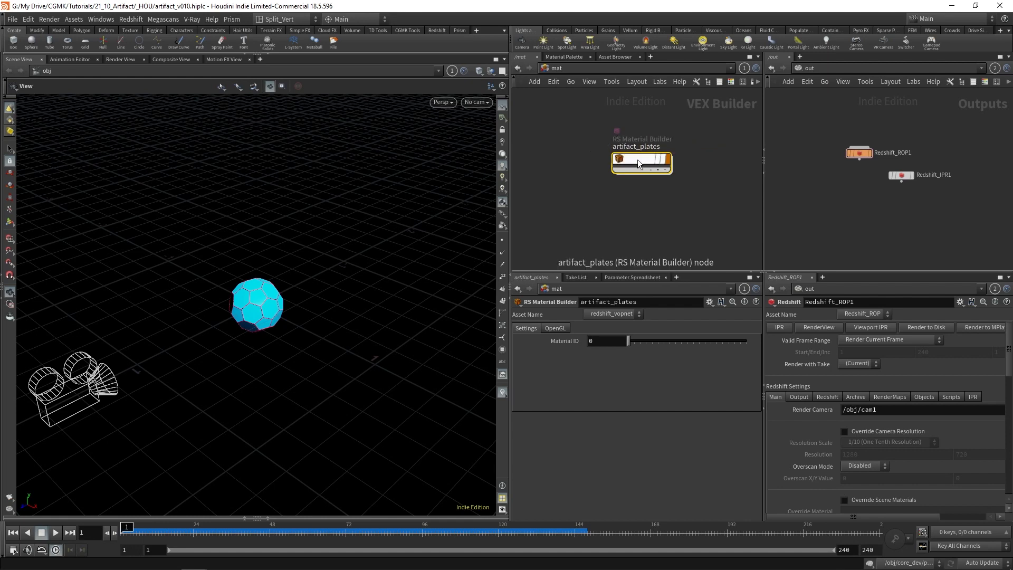
{"action": "key", "text": "ctrl+2"}
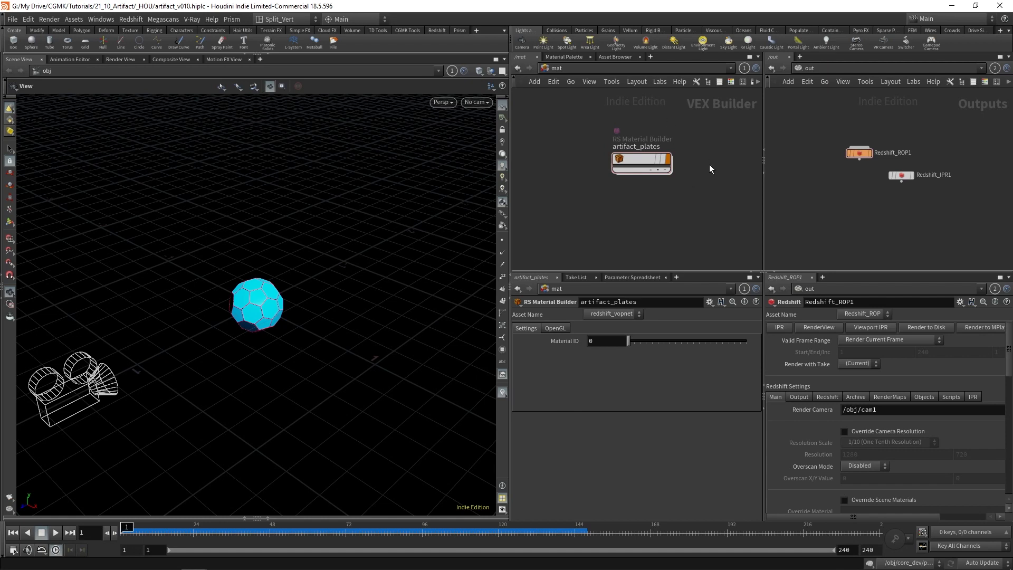
Go back to the obj network and delete the arealight1 light.
{"action": "left_click", "coordinate": [613, 69]}
{"action": "left_click", "coordinate": [626, 118]}
{"action": "left_click", "coordinate": [601, 166]}
{"action": "key", "text": "h"}
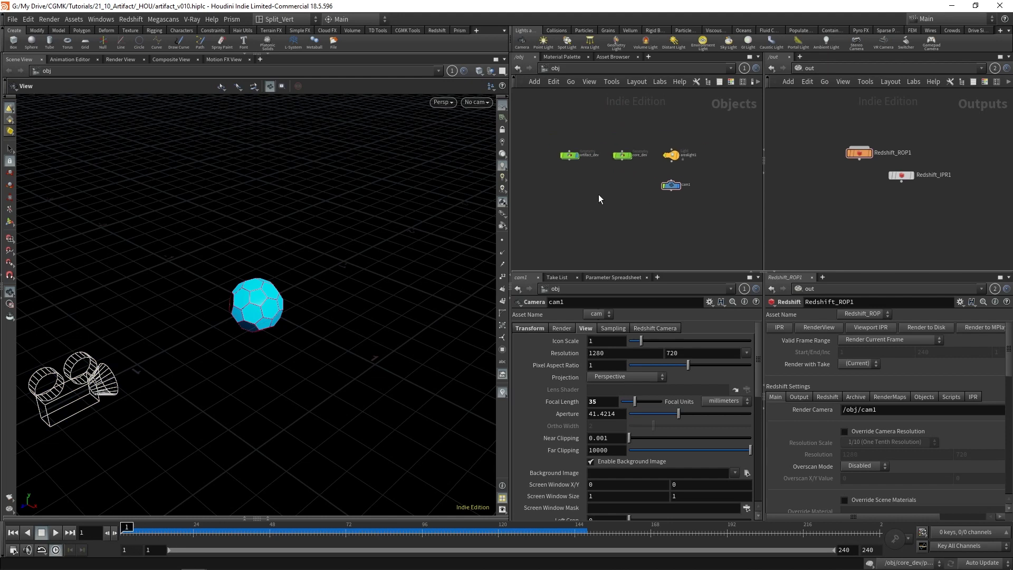
{"action": "left_click", "coordinate": [671, 186]}
{"action": "left_click", "coordinate": [670, 157]}
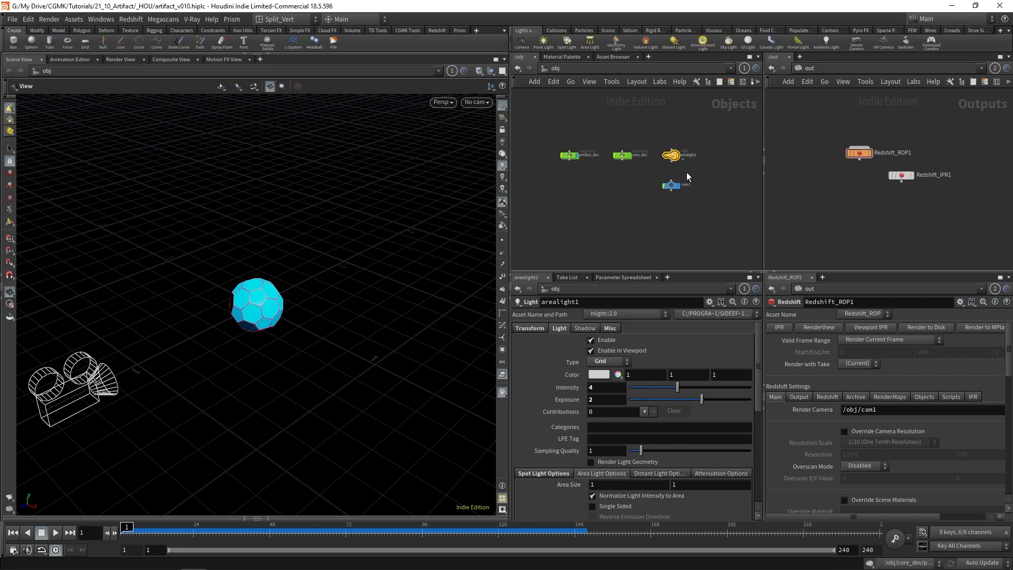
{"action": "scroll", "coordinate": [683, 170], "scroll_direction": "up", "scroll_amount": 2}
{"action": "middle_click_drag", "start_coordinate": [705, 175], "coordinate": [705, 186]}
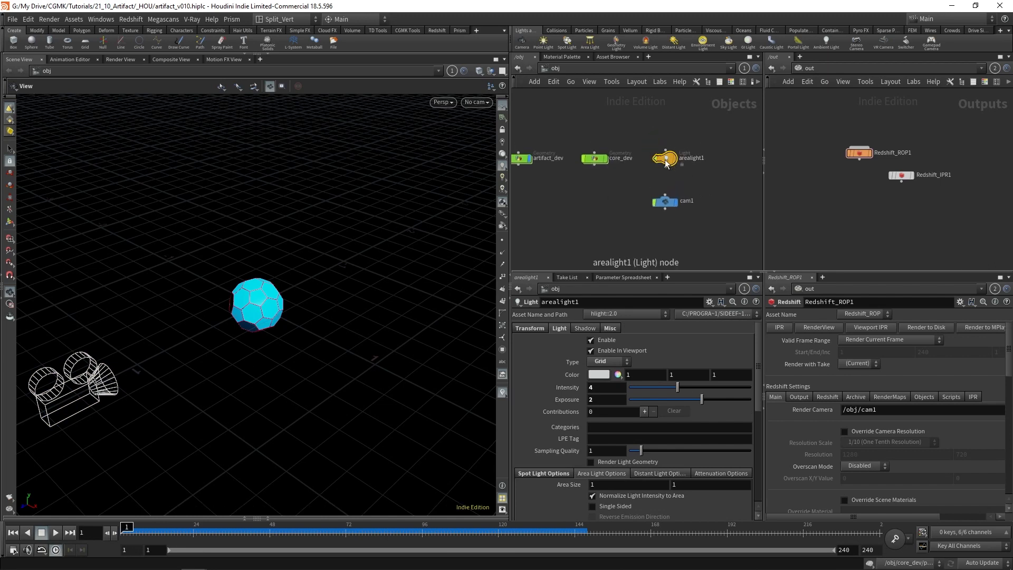
{"action": "key", "text": "Delete"}
Add an RSLightDome in the obj network above cam1 and show its light settings.
{"action": "key", "text": "Tab"}
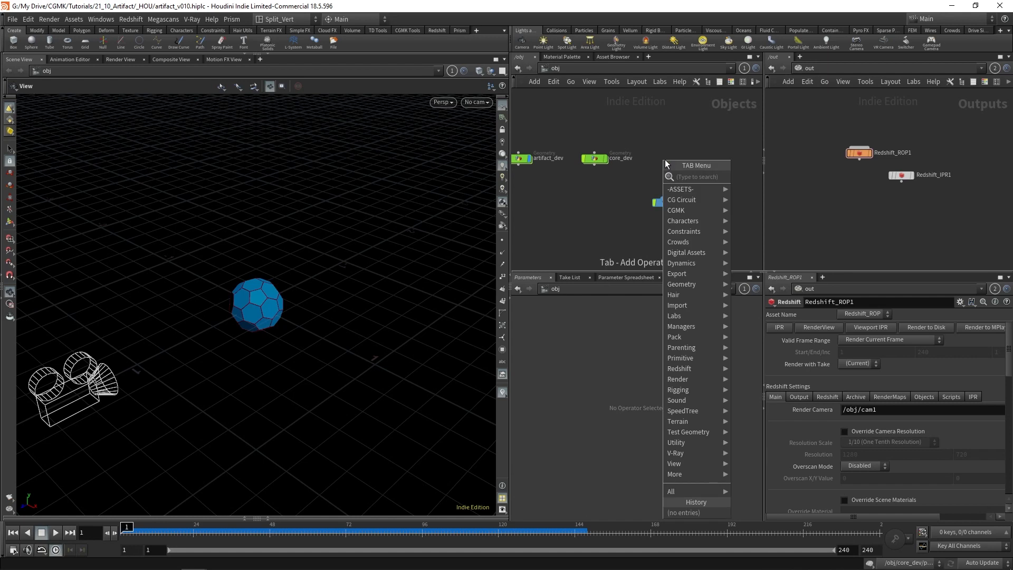
{"action": "type", "text": "rs"}
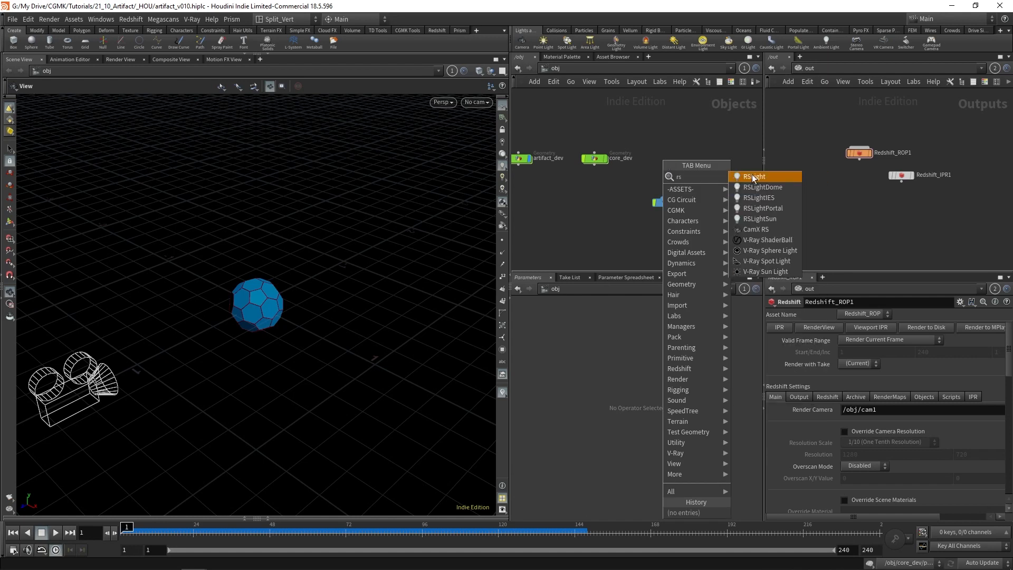
{"action": "left_click", "coordinate": [753, 176]}
{"action": "left_click", "coordinate": [668, 157]}
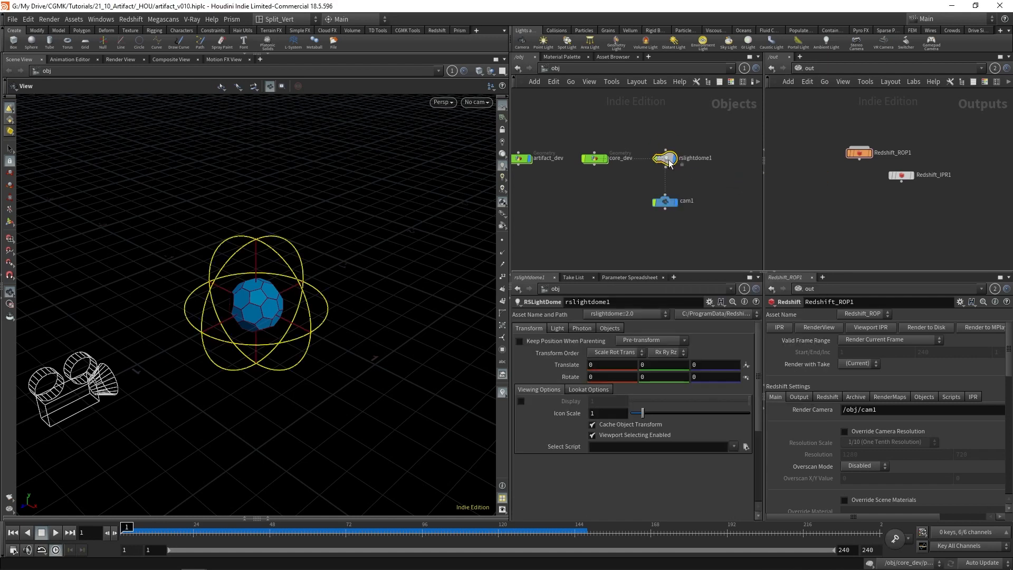
{"action": "left_click", "coordinate": [557, 328]}
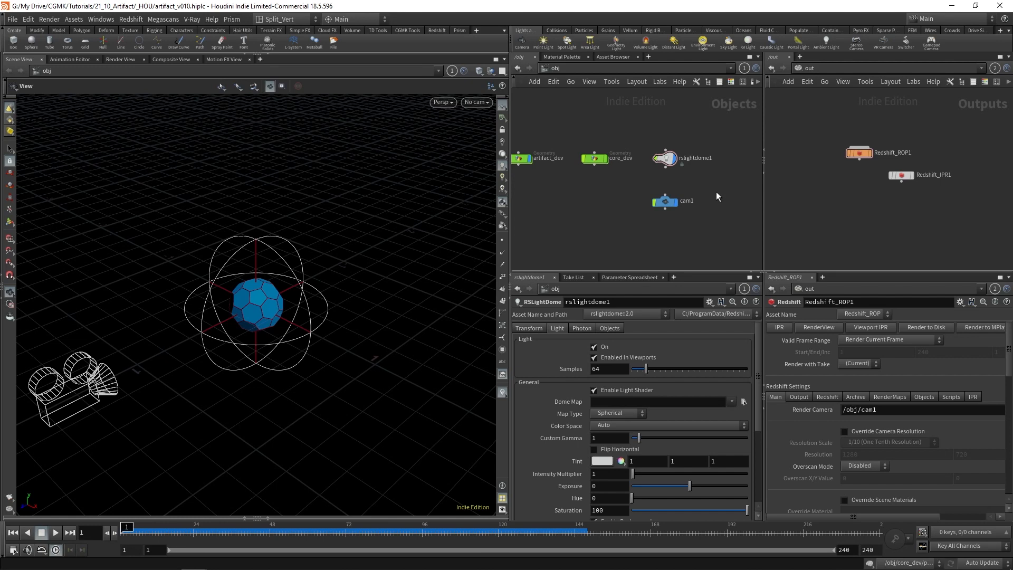
Switch to the web browser and look over the HDRI libraries on Poliigon and Poly Haven and the Poliigon moonlit search page.
{"action": "left_click_drag", "start_coordinate": [1012, 134], "coordinate": [410, 69]}
{"action": "double_click", "coordinate": [414, 69]}
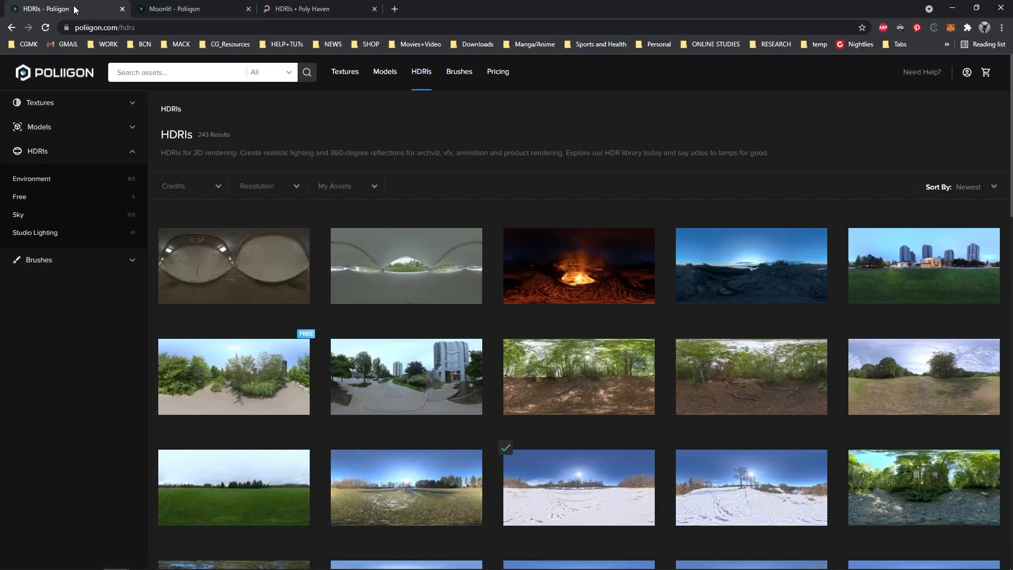
{"action": "left_click", "coordinate": [308, 10]}
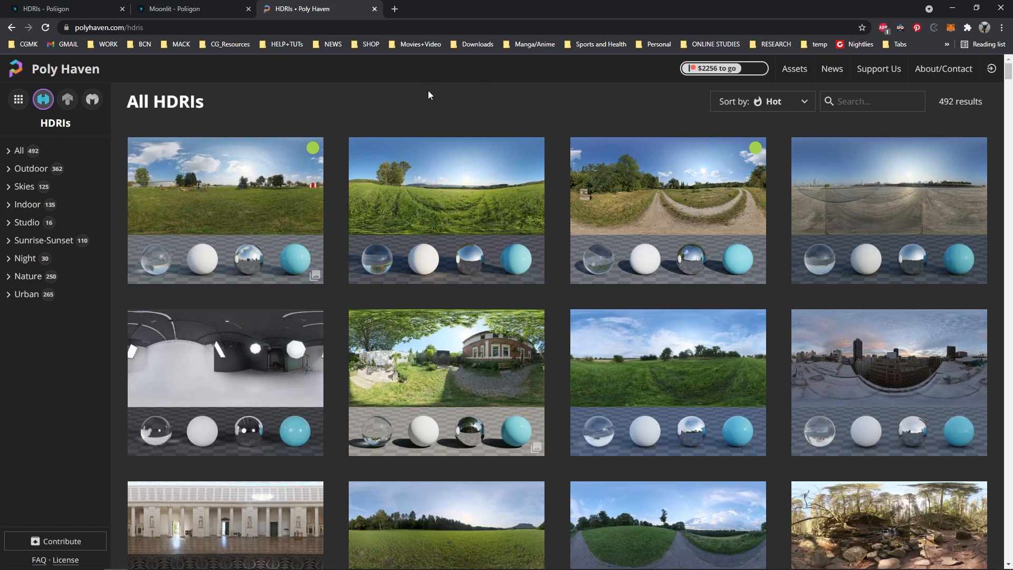
{"action": "left_click", "coordinate": [56, 13]}
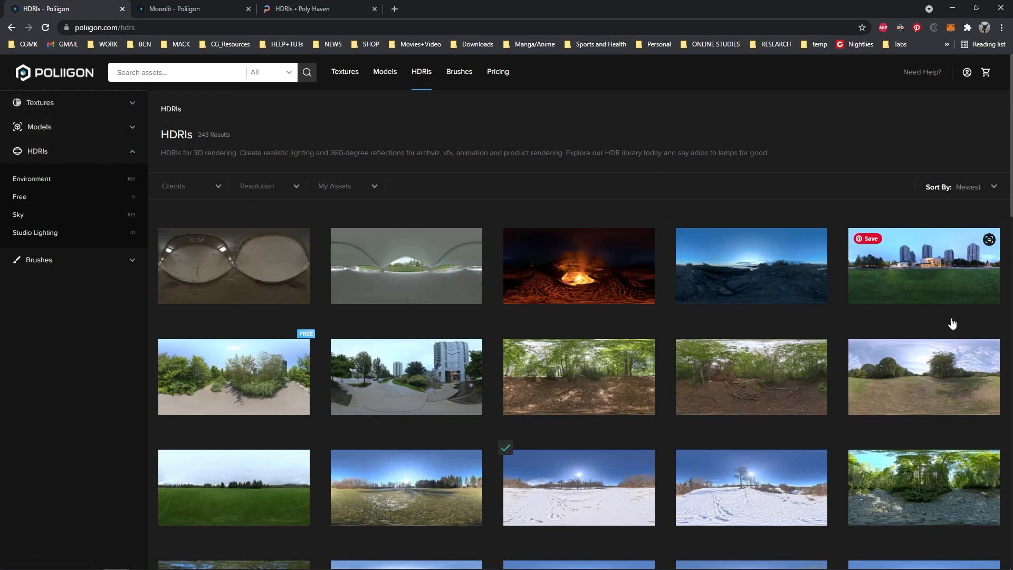
{"action": "left_click", "coordinate": [236, 13]}
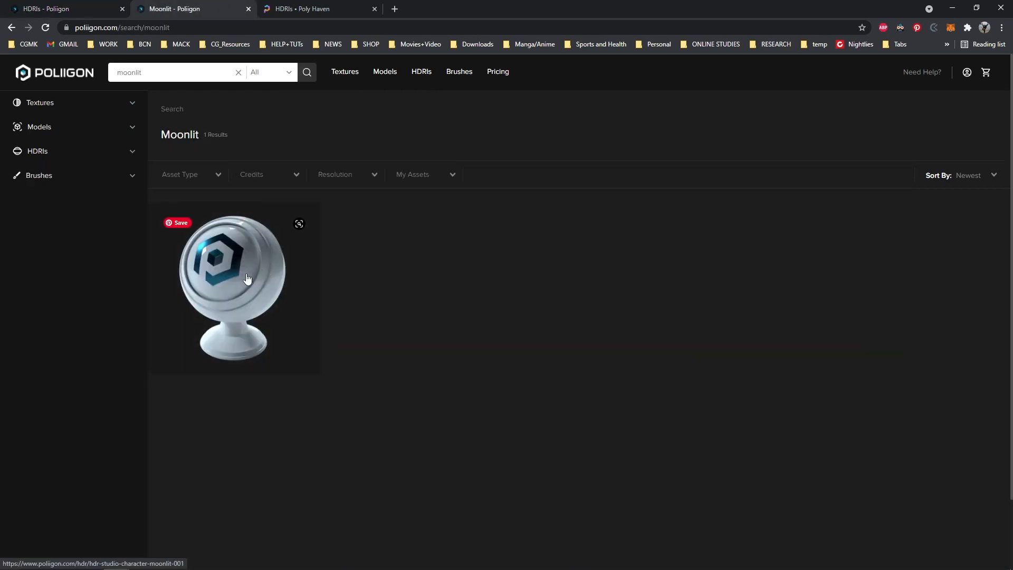
Browse Poliigon's HDRIs down to the Characters category under Studio Lighting.
{"action": "left_click", "coordinate": [47, 154]}
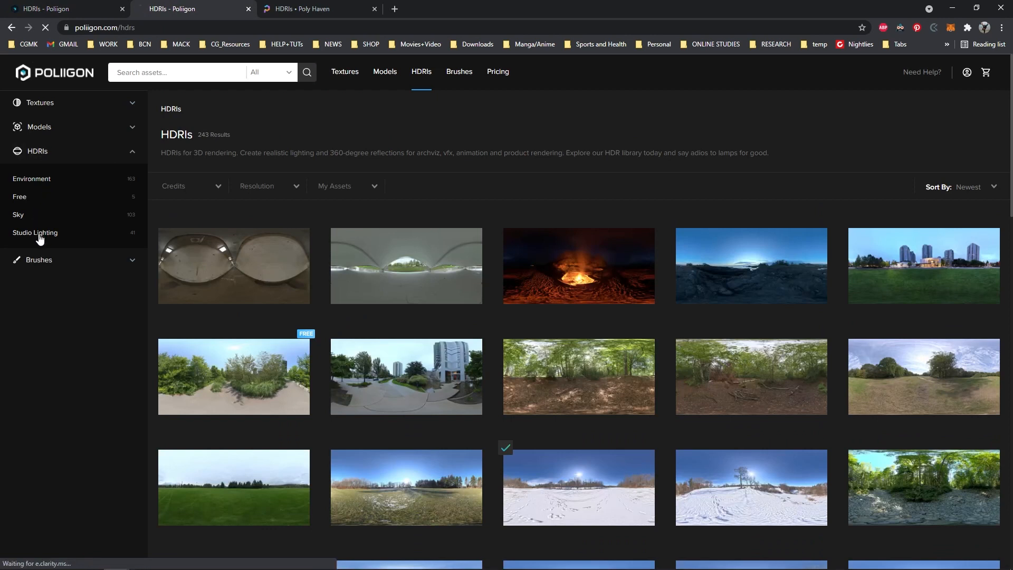
{"action": "left_click", "coordinate": [40, 237]}
{"action": "left_click", "coordinate": [53, 271]}
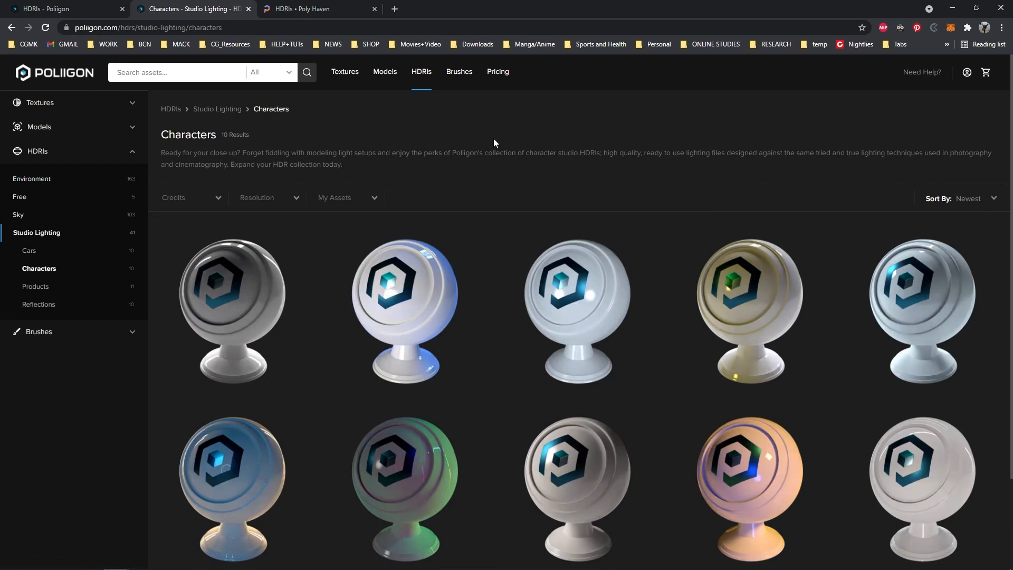
Return to Houdini, decline the autosave, and load a Poliigon studio HDRI from L:/CG_Library/_HDRIs/_Poliigon as the dome map of rslightdome1.
{"action": "left_click", "coordinate": [952, 8]}
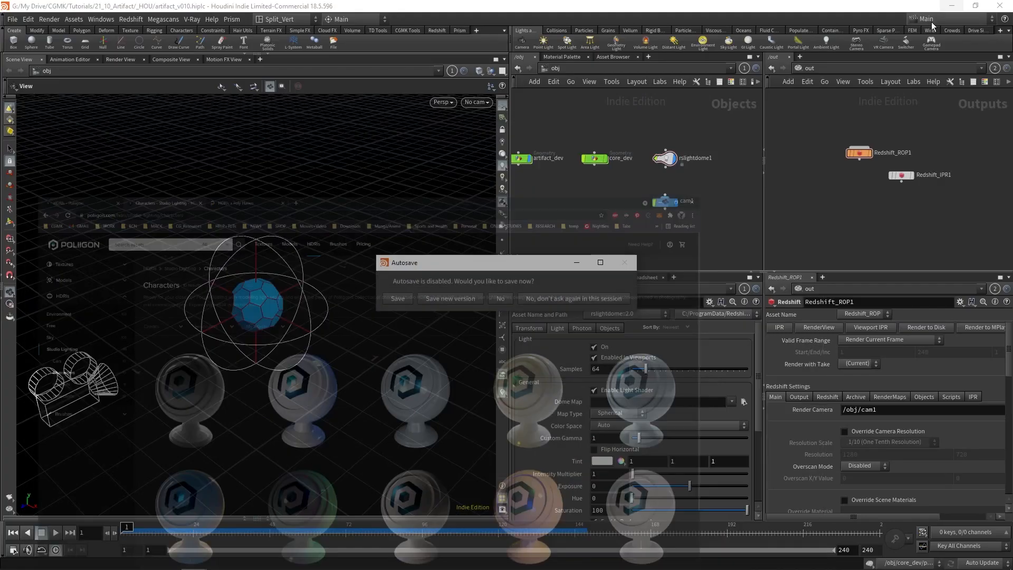
{"action": "left_click", "coordinate": [493, 297]}
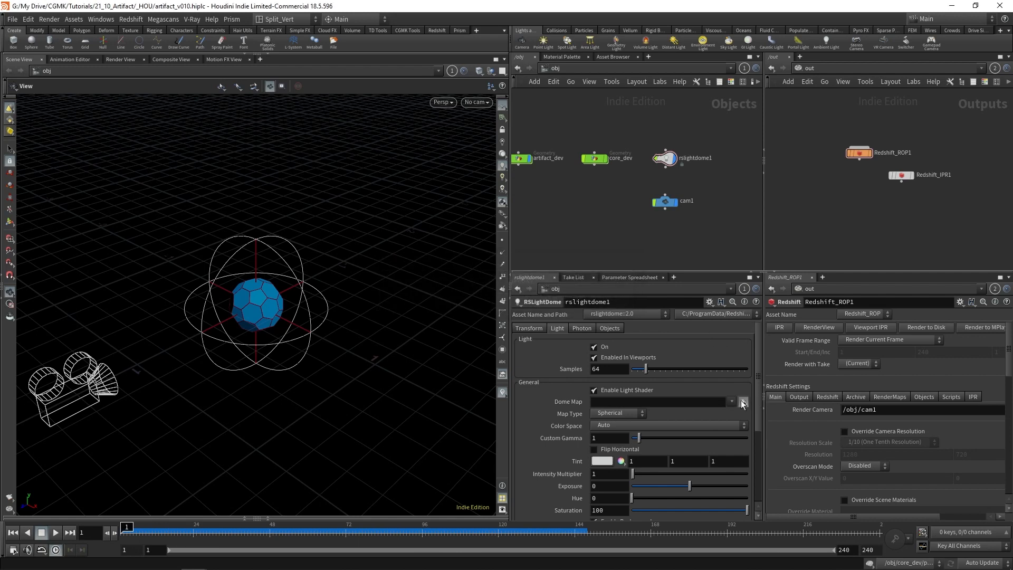
{"action": "left_click", "coordinate": [712, 405]}
{"action": "key", "text": "ctrl+v"}
{"action": "key", "text": "Return"}
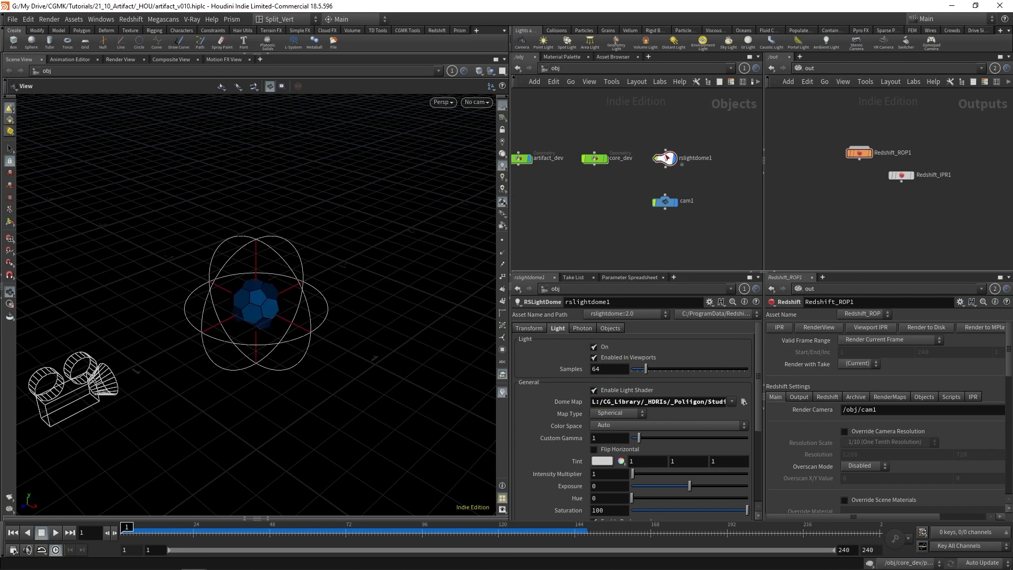
{"action": "left_click", "coordinate": [663, 158]}
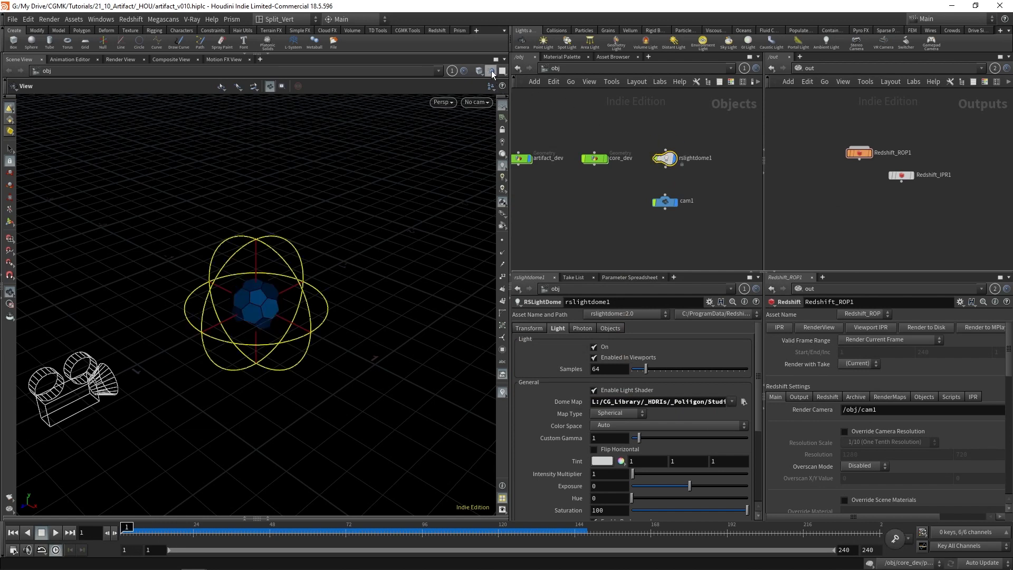
Override the camera resolution on Redshift_ROP1 with the 1/2 (Half Resolution) scale and check cam1's view settings.
{"action": "left_click", "coordinate": [864, 155]}
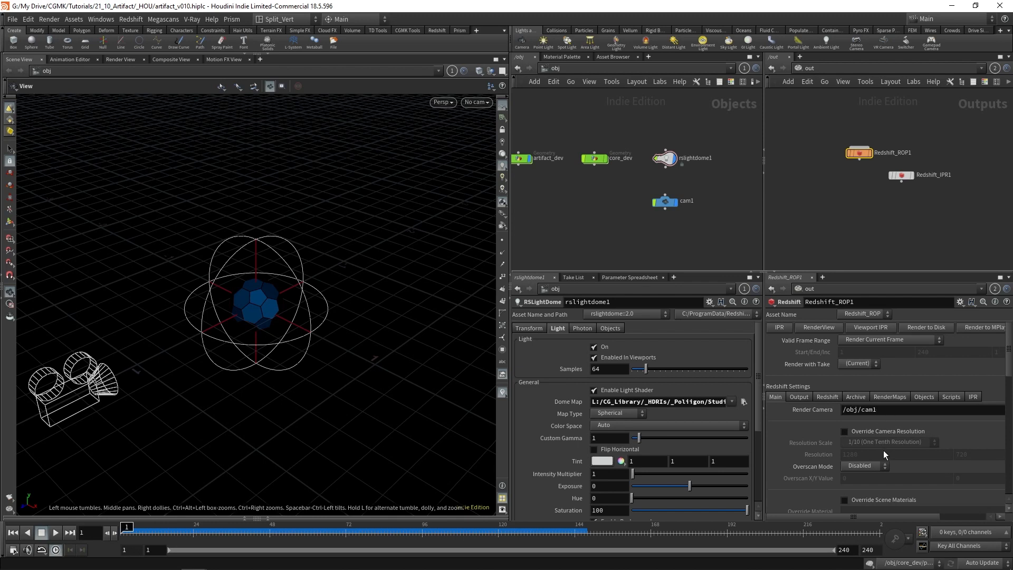
{"action": "left_click_drag", "start_coordinate": [1008, 351], "coordinate": [1009, 367]}
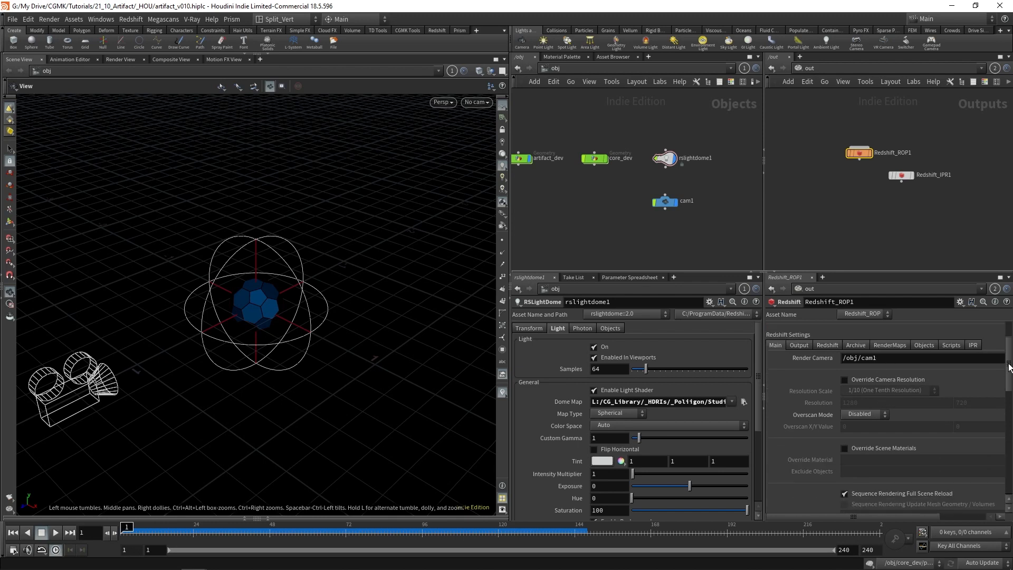
{"action": "left_click", "coordinate": [873, 380]}
{"action": "left_click", "coordinate": [850, 391]}
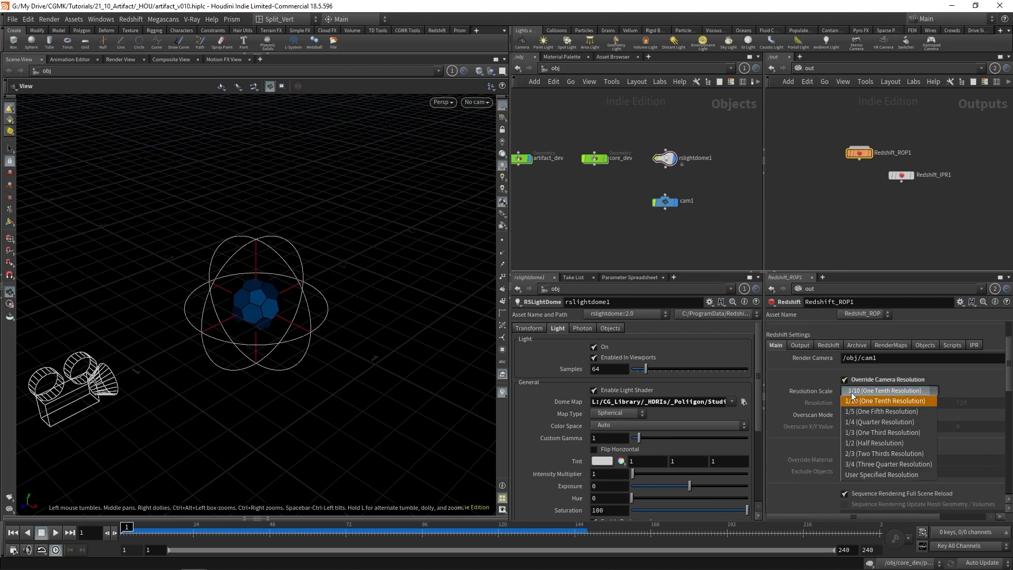
{"action": "left_click", "coordinate": [869, 443]}
{"action": "left_click", "coordinate": [666, 203]}
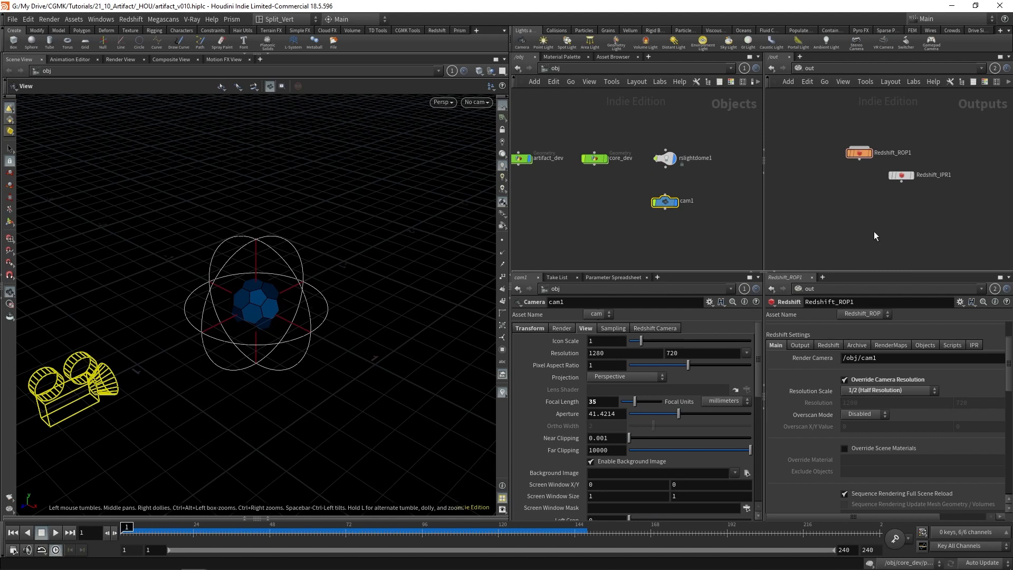
{"action": "left_click", "coordinate": [320, 324]}
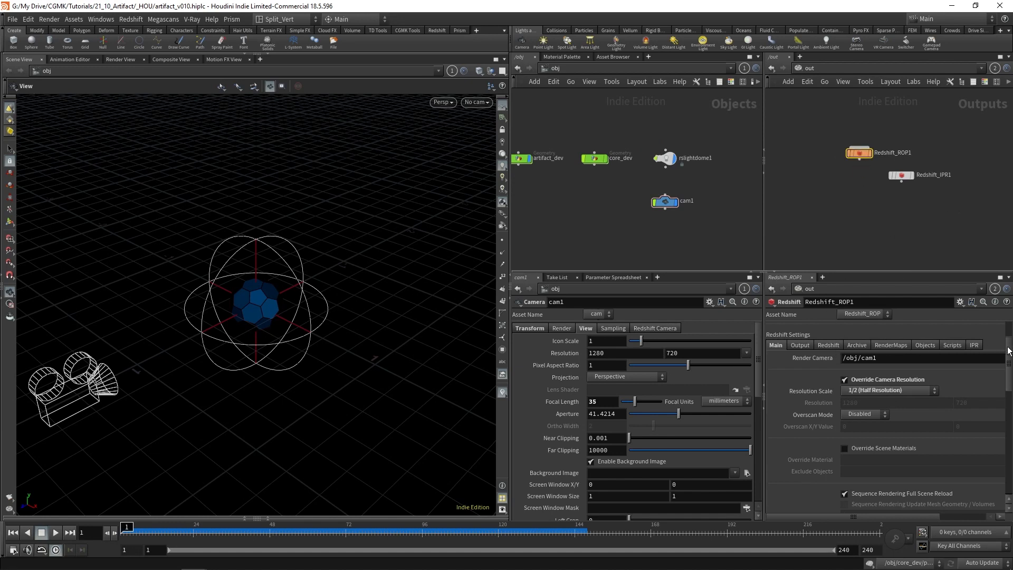
Open the Redshift Render View from Redshift_ROP1, start a progressive beauty render, and place the window over the viewport.
{"action": "scroll", "coordinate": [942, 333], "scroll_direction": "up", "scroll_amount": 3}
{"action": "left_click", "coordinate": [809, 328]}
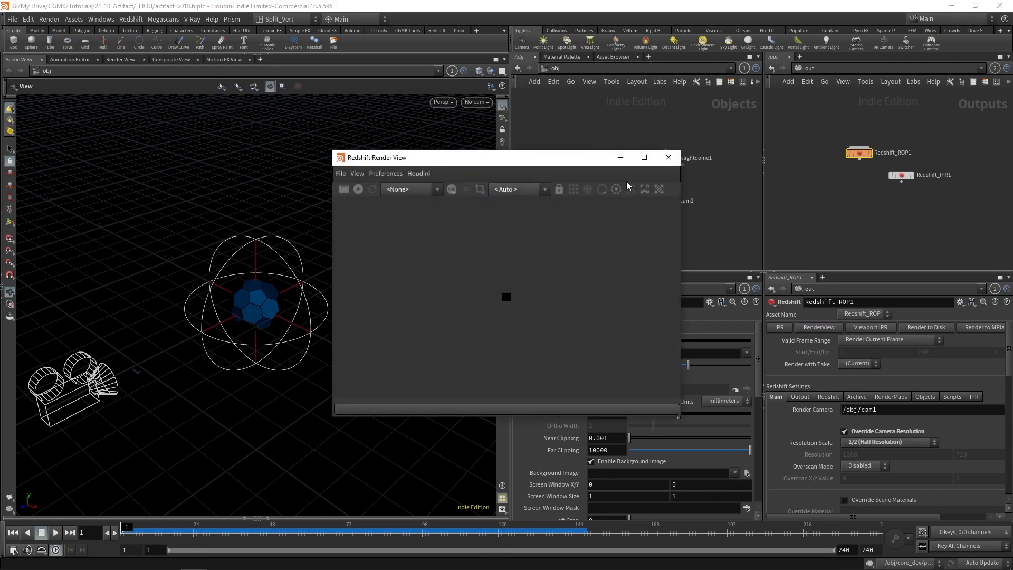
{"action": "left_click", "coordinate": [359, 188]}
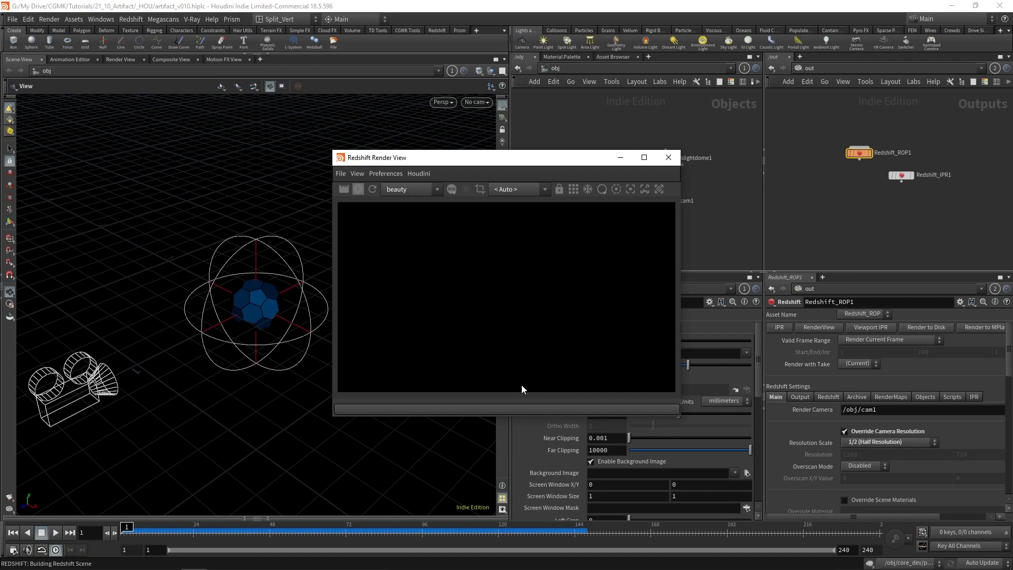
{"action": "left_click_drag", "start_coordinate": [520, 165], "coordinate": [252, 51]}
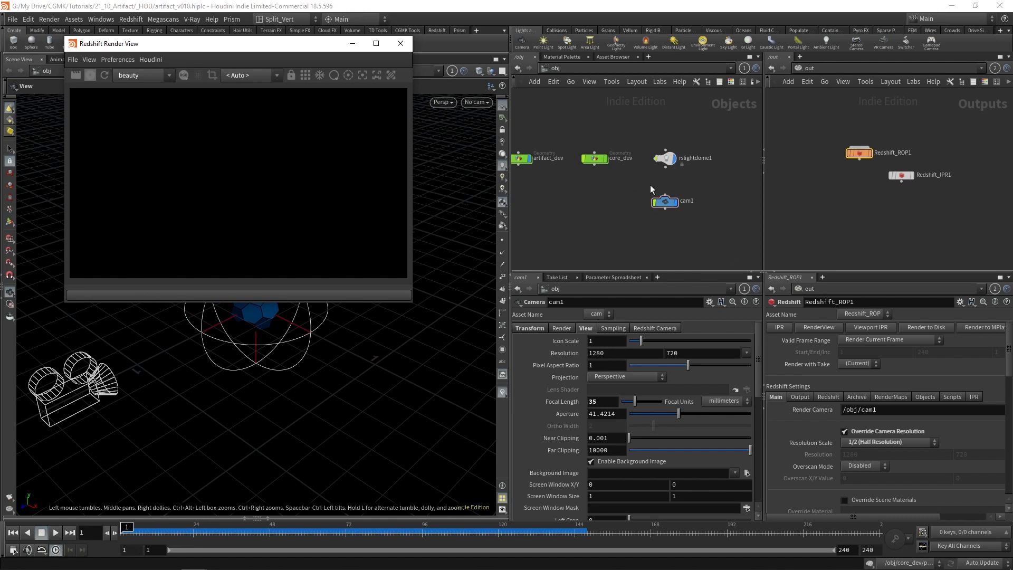
{"action": "left_click_drag", "start_coordinate": [213, 43], "coordinate": [221, 49]}
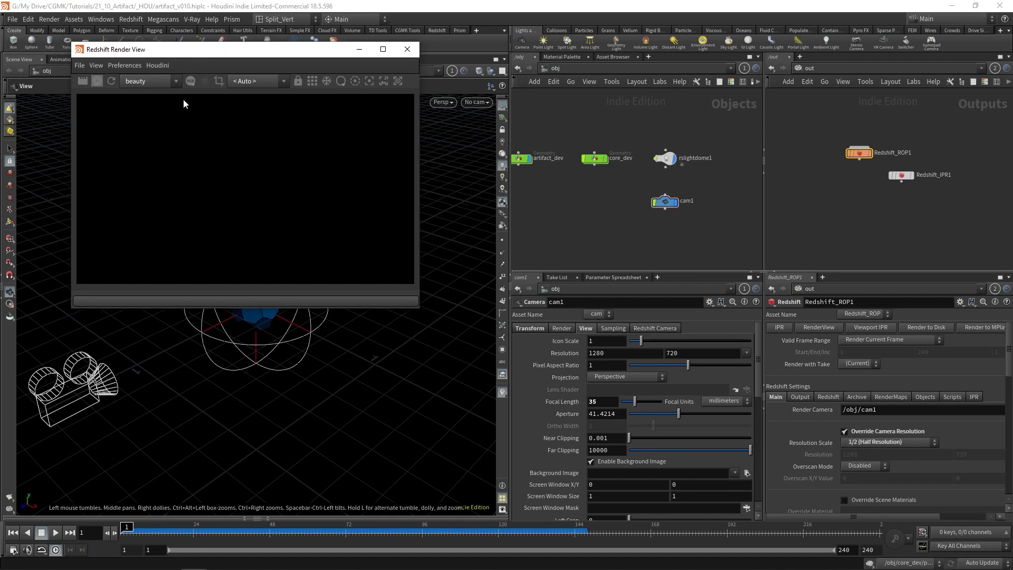
{"action": "left_click", "coordinate": [194, 78]}
{"action": "left_click", "coordinate": [192, 79]}
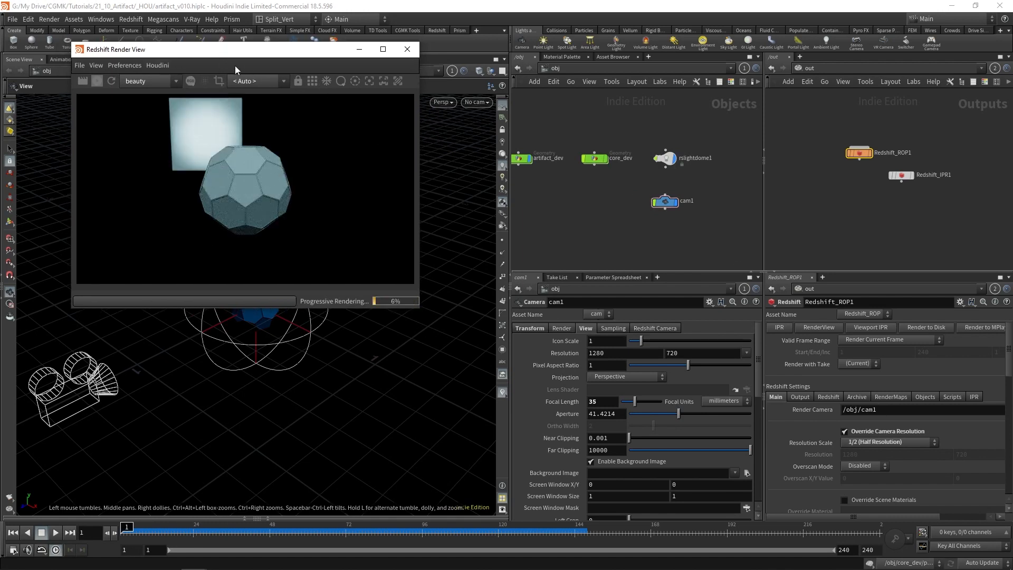
{"action": "left_click_drag", "start_coordinate": [284, 53], "coordinate": [284, 56]}
Disable the background of the rslightdome1 light so the HDRI is not rendered behind the artifact.
{"action": "left_click", "coordinate": [574, 194]}
{"action": "middle_click_drag", "start_coordinate": [574, 197], "coordinate": [621, 209]}
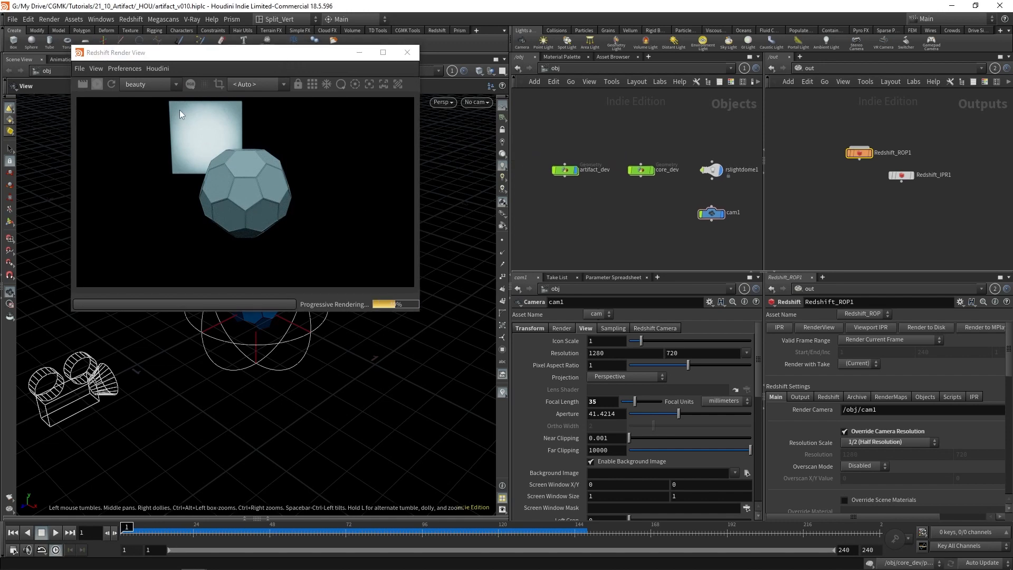
{"action": "left_click", "coordinate": [711, 169]}
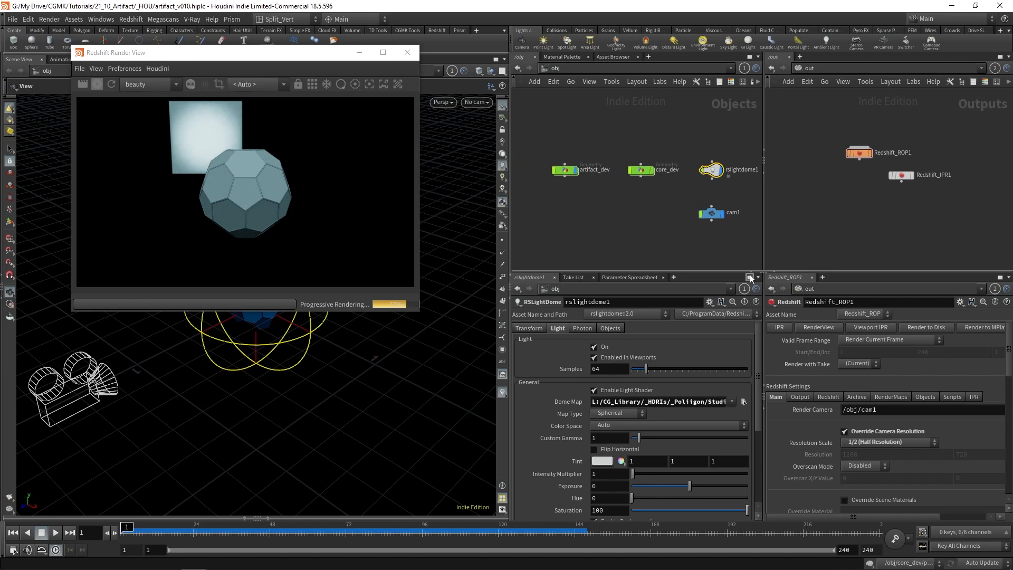
{"action": "scroll", "coordinate": [756, 353], "scroll_direction": "down", "scroll_amount": 3}
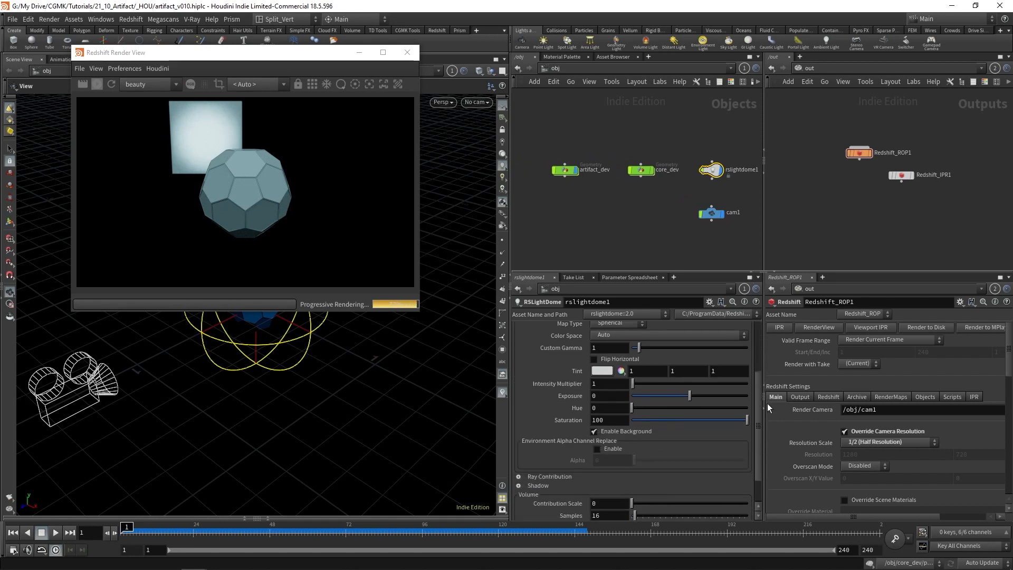
{"action": "scroll", "coordinate": [640, 392], "scroll_direction": "down", "scroll_amount": 2}
{"action": "left_click", "coordinate": [640, 393]}
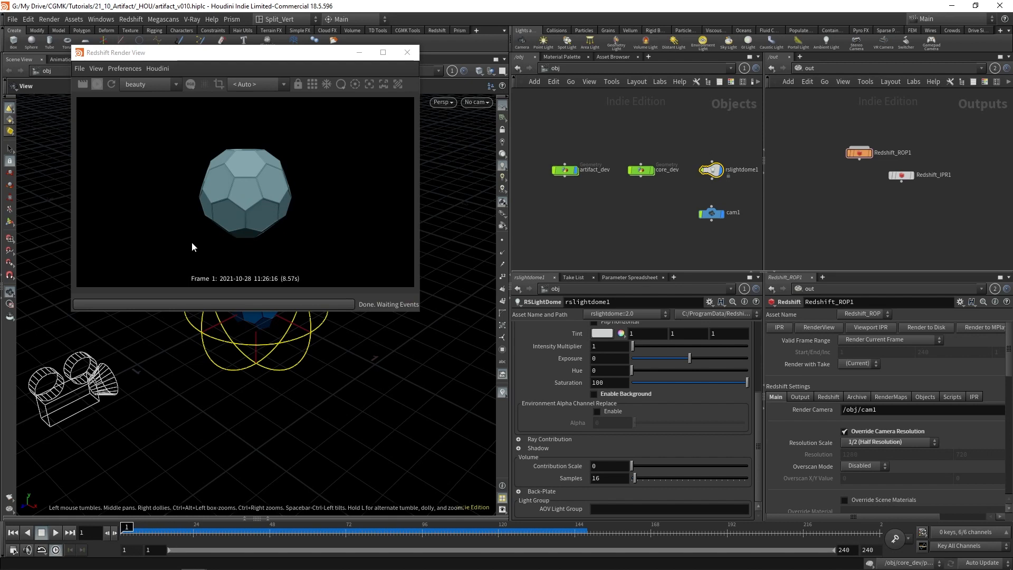
Move the Redshift Render View clear of the pane tabs and close it.
{"action": "left_click_drag", "start_coordinate": [257, 56], "coordinate": [259, 116]}
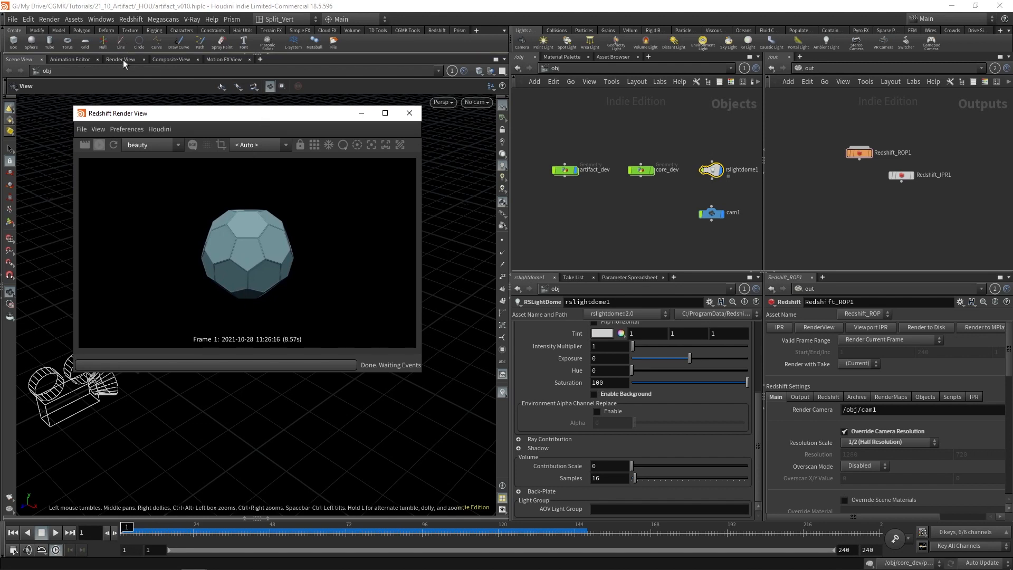
{"action": "mouse_move", "coordinate": [227, 117]}
{"action": "left_mouse_down"}
{"action": "mouse_move", "coordinate": [209, 87]}
{"action": "mouse_move", "coordinate": [221, 59]}
{"action": "mouse_move", "coordinate": [237, 121]}
{"action": "left_mouse_up"}
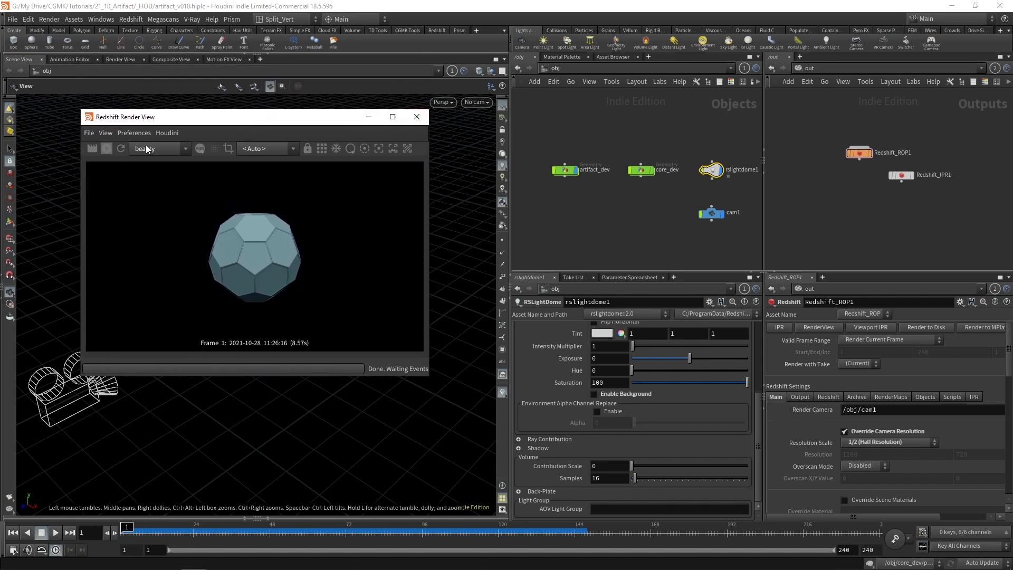
{"action": "left_click", "coordinate": [417, 117]}
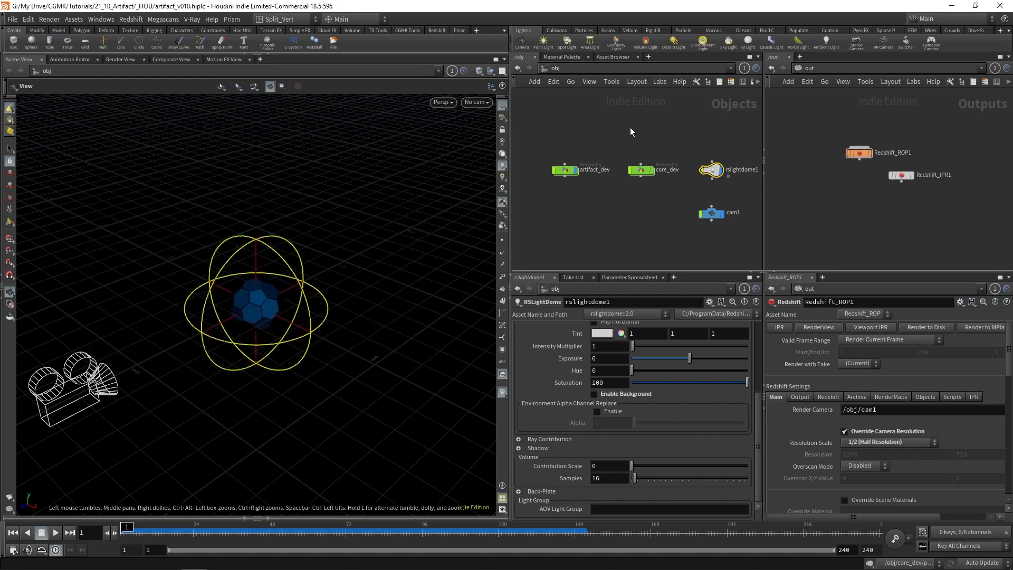
Color the rslightdome1 node yellow in the obj network.
{"action": "middle_click_drag", "start_coordinate": [649, 225], "coordinate": [639, 220]}
{"action": "left_click", "coordinate": [703, 167]}
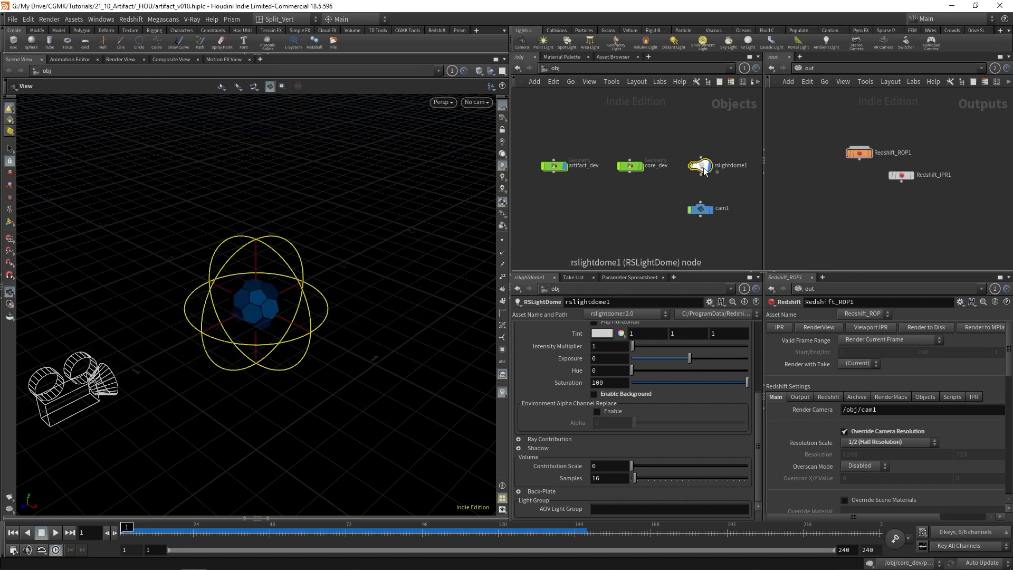
{"action": "key", "text": "c"}
Move the artifact_dev and core_dev nodes away from the light and camera nodes, and hide artifact_dev in the viewport.
{"action": "middle_click_drag", "start_coordinate": [629, 220], "coordinate": [646, 202]}
{"action": "left_click_drag", "start_coordinate": [667, 186], "coordinate": [541, 120]}
{"action": "middle_click_drag", "start_coordinate": [587, 178], "coordinate": [628, 184]}
{"action": "left_click_drag", "start_coordinate": [611, 155], "coordinate": [556, 155]}
{"action": "left_click", "coordinate": [564, 184]}
{"action": "scroll", "coordinate": [659, 142], "scroll_direction": "down", "scroll_amount": 3}
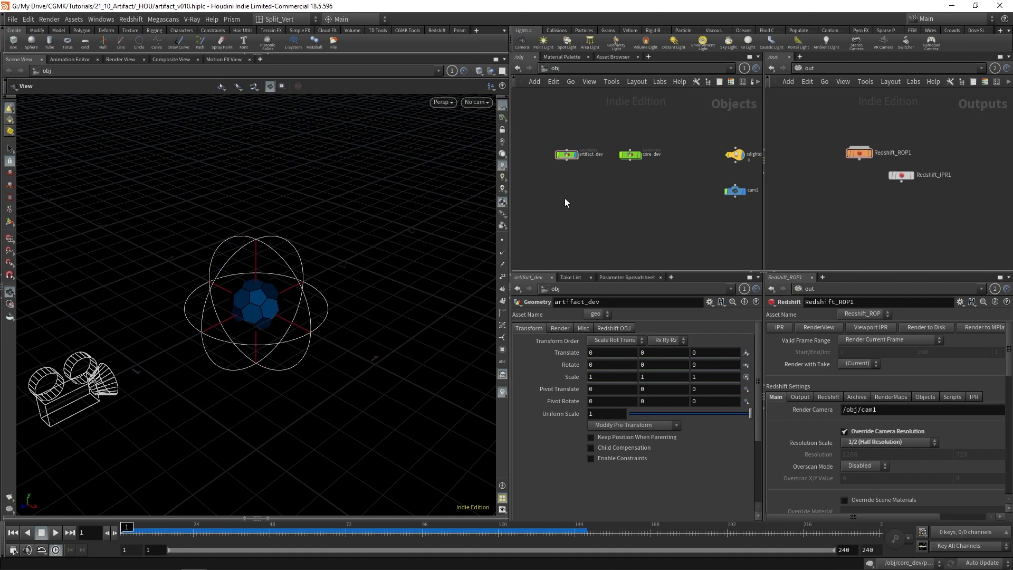
{"action": "scroll", "coordinate": [565, 196], "scroll_direction": "up", "scroll_amount": 3}
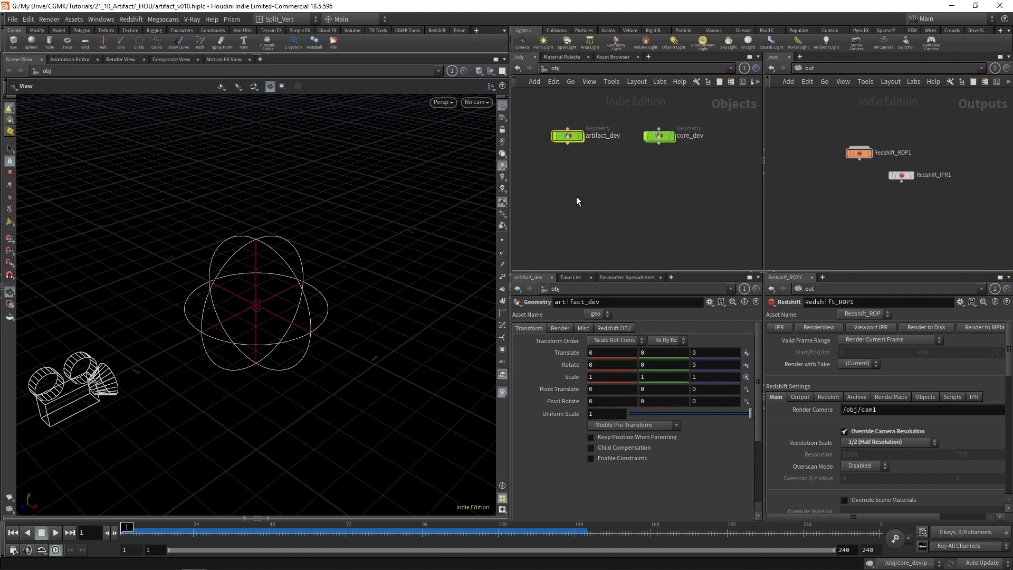
Add a Geometry object below artifact_dev and name it rndr_artifact.
{"action": "key", "text": "Tab"}
{"action": "type", "text": "o"}
{"action": "key", "text": "BackSpace"}
{"action": "type", "text": "geo"}
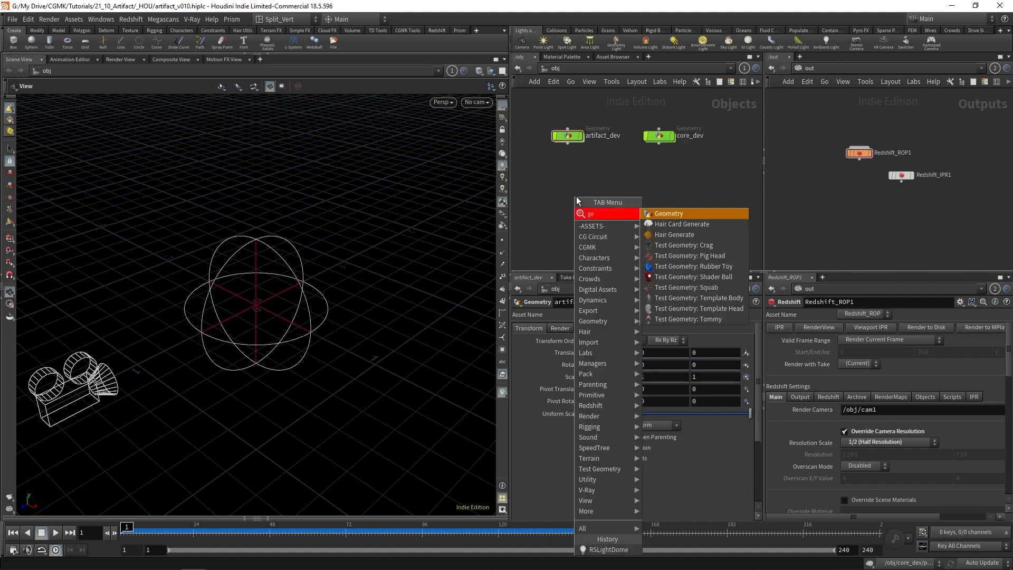
{"action": "key", "text": "Return"}
{"action": "left_click", "coordinate": [576, 196]}
{"action": "double_click", "coordinate": [602, 197]}
{"action": "type", "text": "rn"}
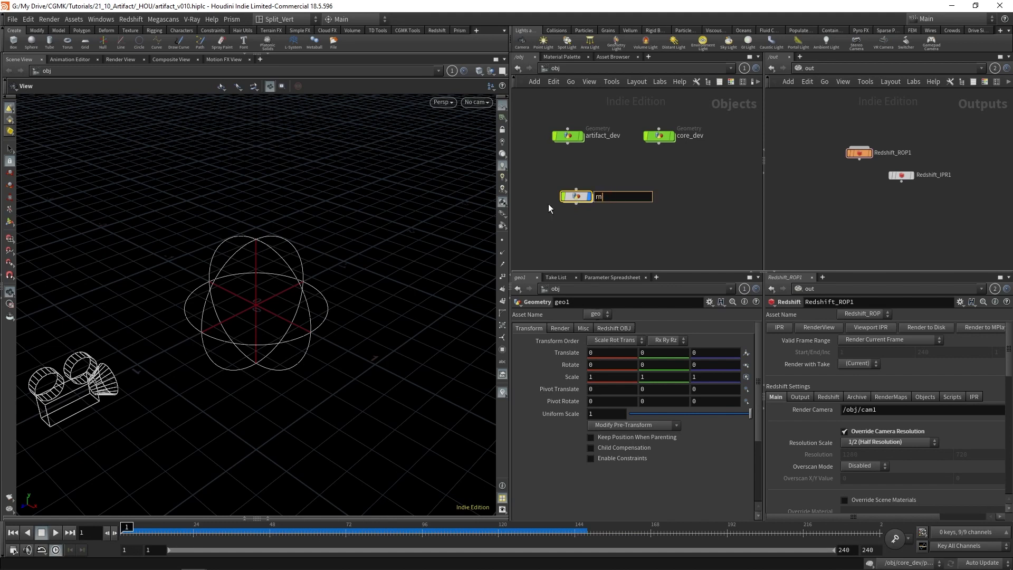
{"action": "type", "text": "dr_artifact"}
{"action": "key", "text": "Return"}
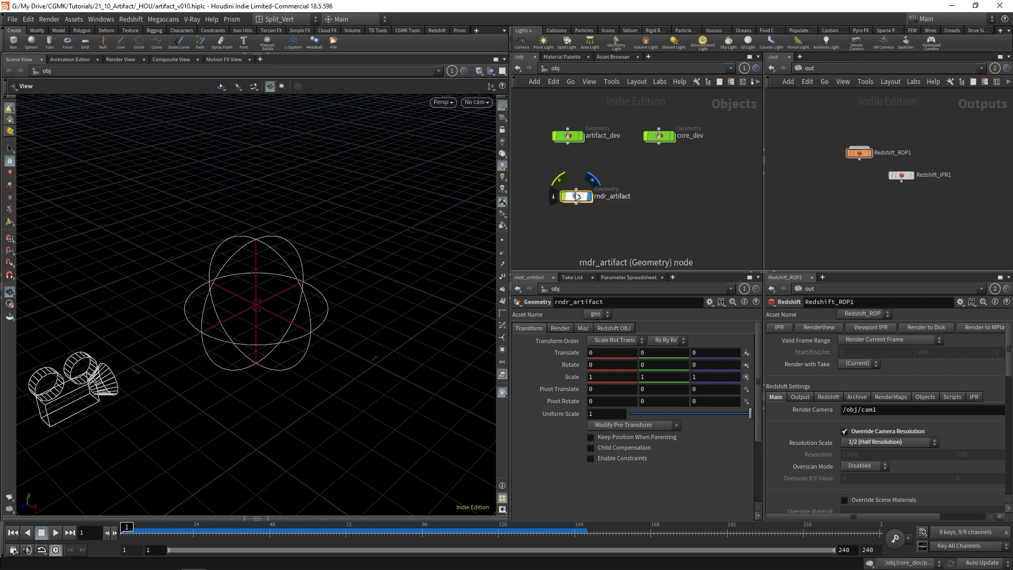
Color the rndr_artifact node red.
{"action": "key", "text": "c"}
{"action": "left_click", "coordinate": [692, 209]}
{"action": "key", "text": "c"}
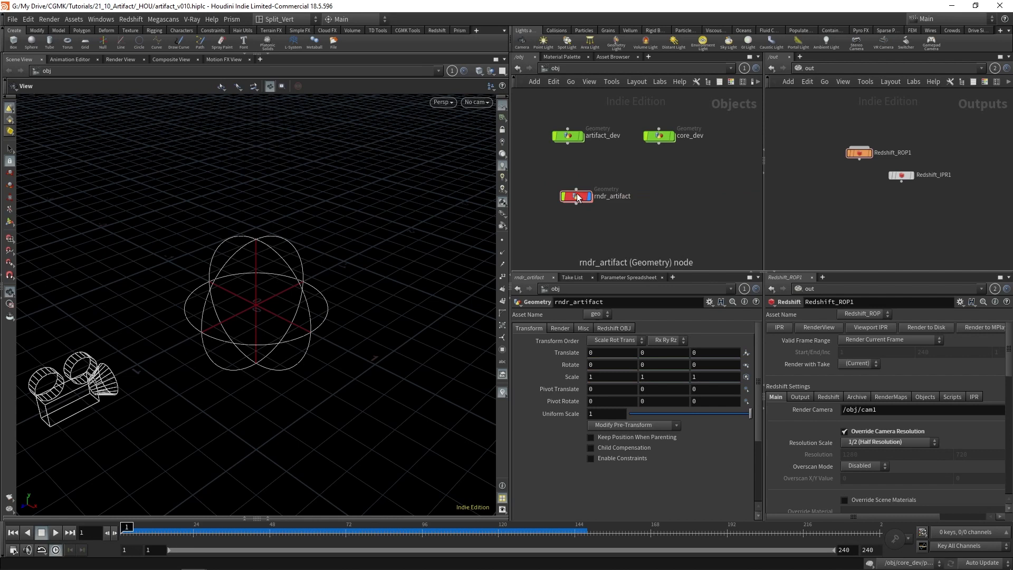
Go inside rndr_artifact and add an Object Merge node.
{"action": "double_click", "coordinate": [574, 195]}
{"action": "key", "text": "Tab"}
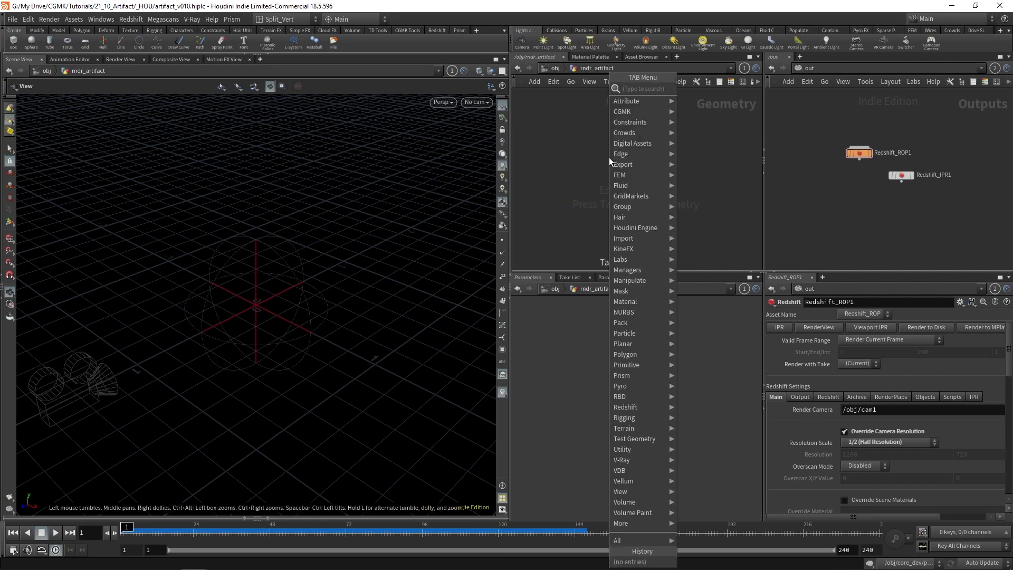
{"action": "type", "text": "obje"}
{"action": "key", "text": "Return"}
{"action": "key", "text": "Return"}
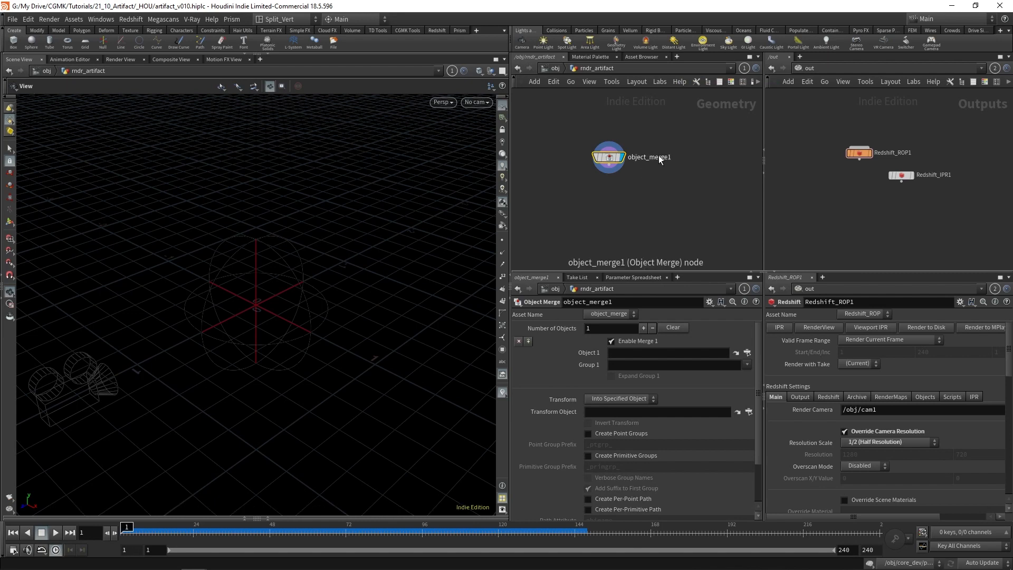
Show the artifact_dev network in the second network pane and assign its OUT null as Object 1 of object_merge1.
{"action": "left_click", "coordinate": [826, 68]}
{"action": "left_click", "coordinate": [853, 115]}
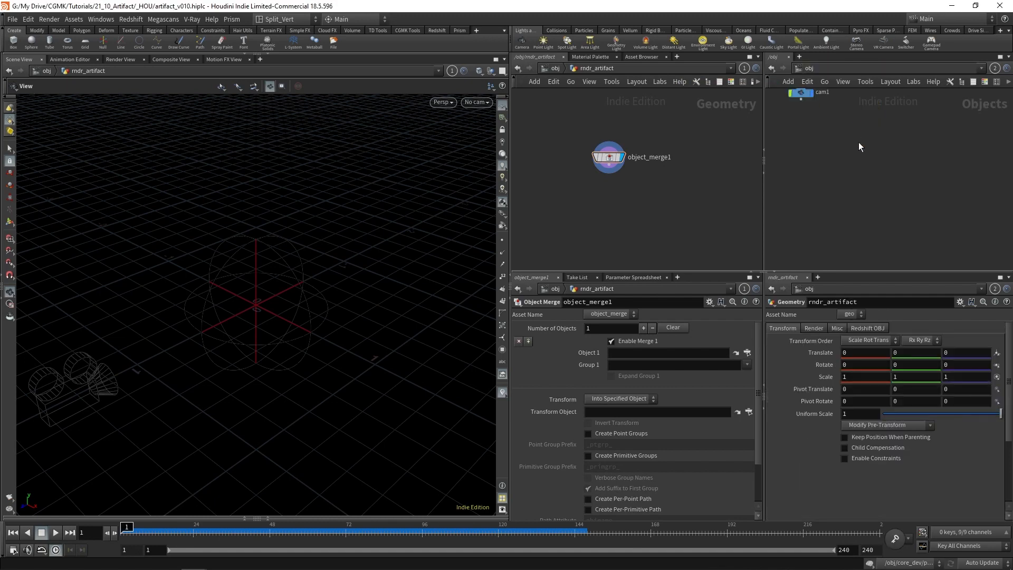
{"action": "scroll", "coordinate": [857, 138], "scroll_direction": "up", "scroll_amount": 3}
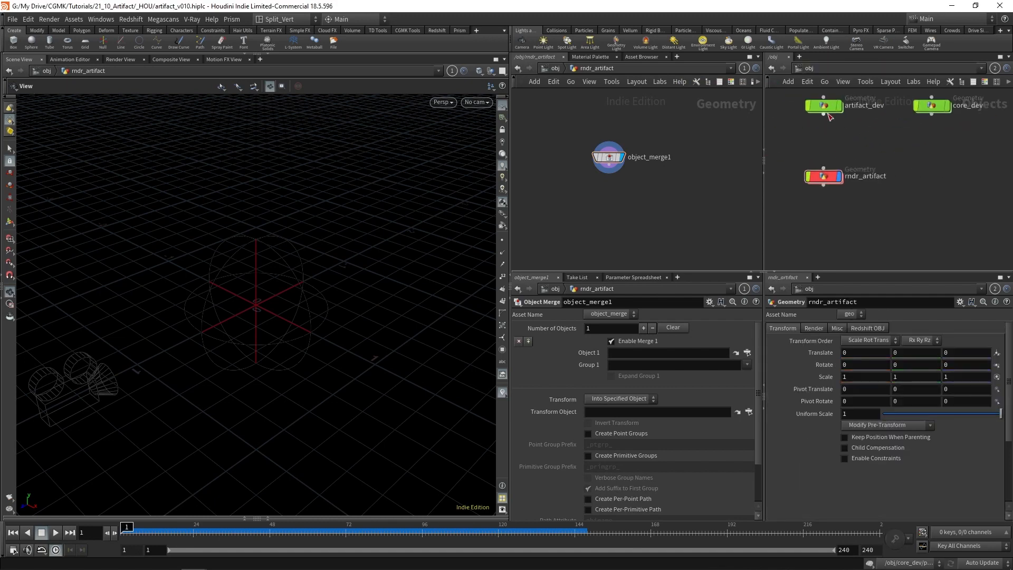
{"action": "double_click", "coordinate": [825, 107]}
{"action": "scroll", "coordinate": [892, 233], "scroll_direction": "up", "scroll_amount": 5}
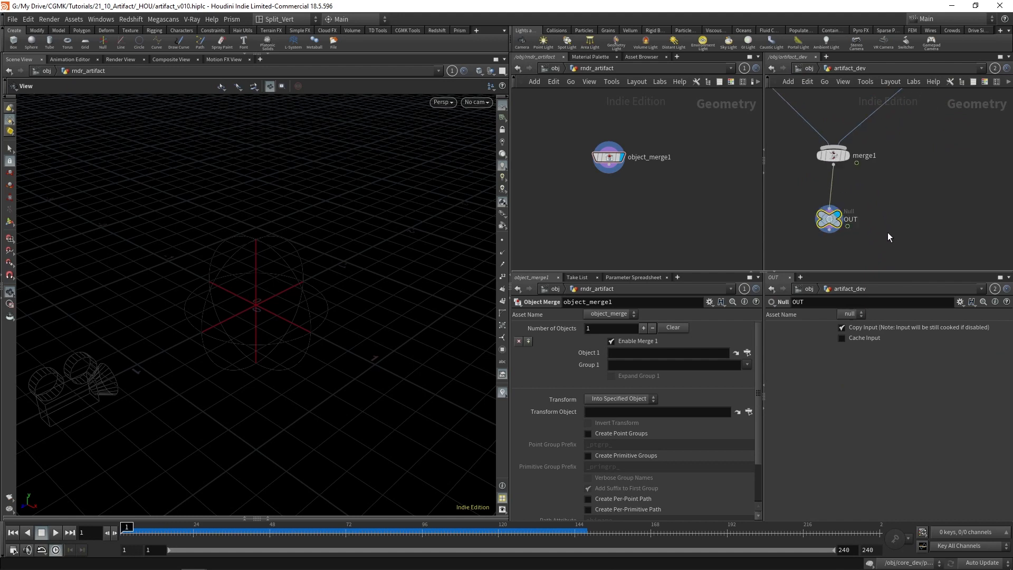
{"action": "left_click_drag", "start_coordinate": [830, 218], "coordinate": [654, 356]}
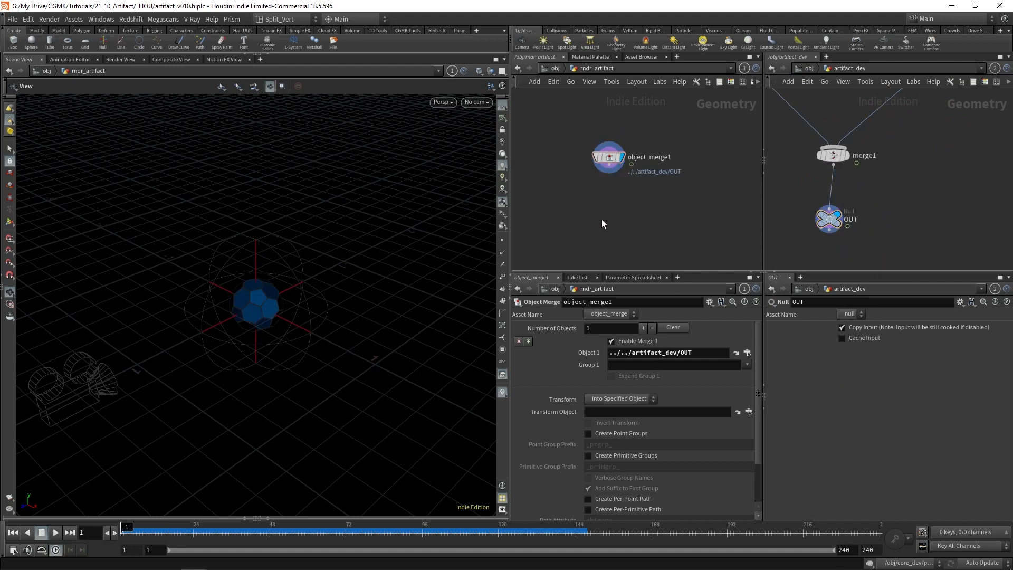
Add a Material node below object_merge1 and connect it to object_merge1's output.
{"action": "key", "text": "Tab"}
{"action": "type", "text": "mate"}
{"action": "key", "text": "Return"}
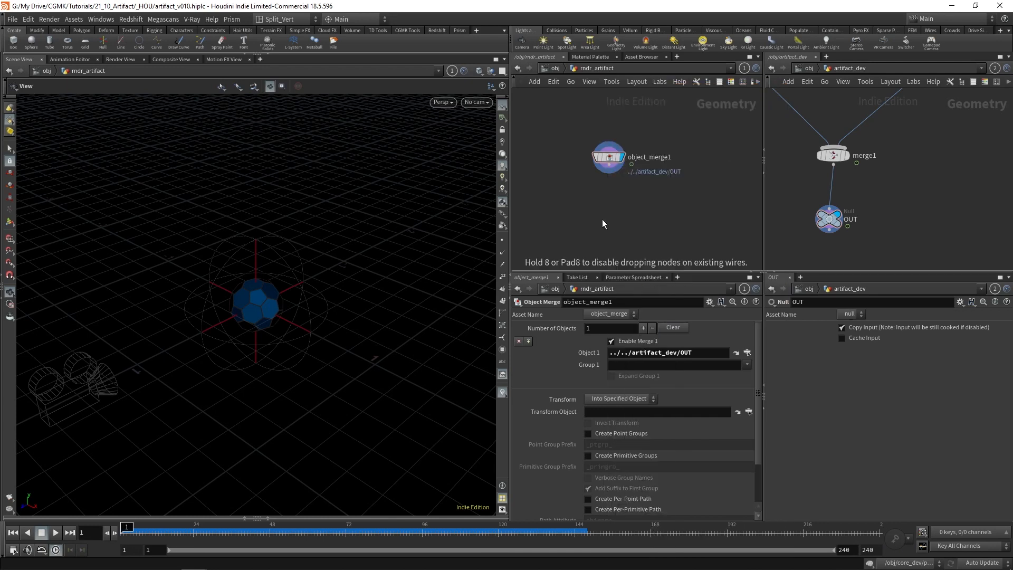
{"action": "left_click", "coordinate": [602, 219]}
{"action": "left_click", "coordinate": [602, 212]}
{"action": "left_click", "coordinate": [610, 176]}
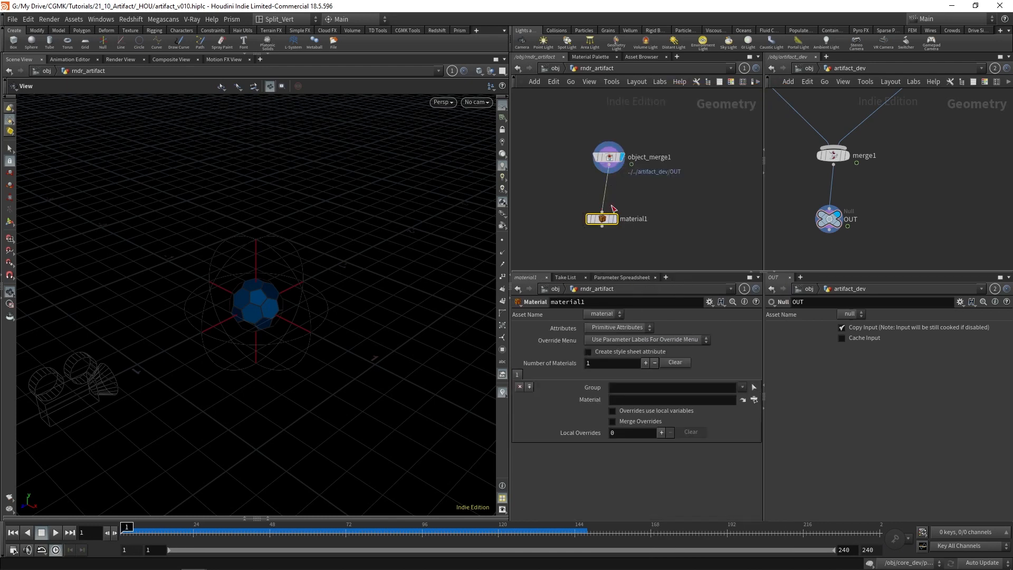
Show the mat network in the second network pane, align material1 under object_merge1 and make material1 the displayed node.
{"action": "key", "text": "2"}
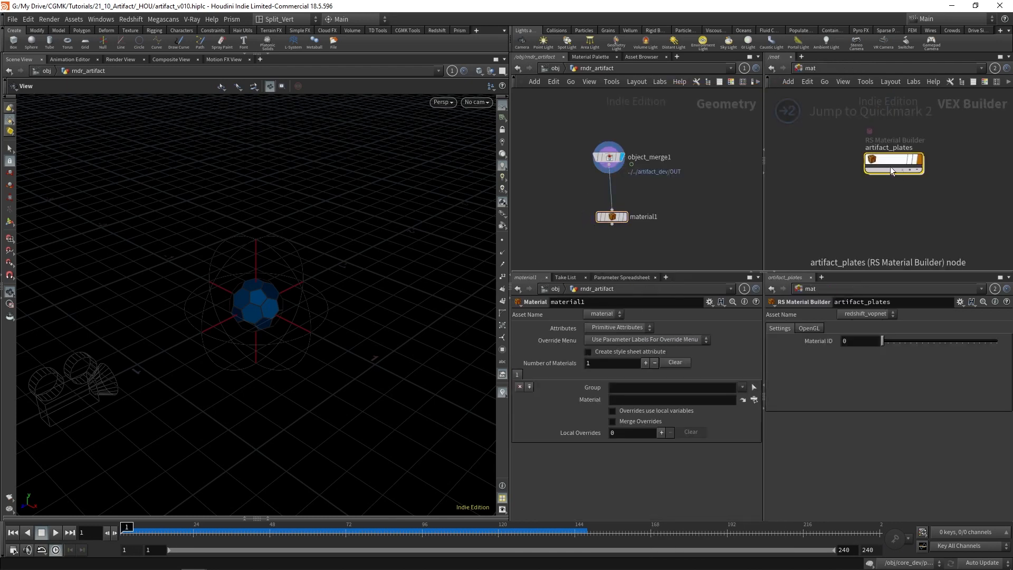
{"action": "middle_click_drag", "start_coordinate": [893, 215], "coordinate": [894, 192]}
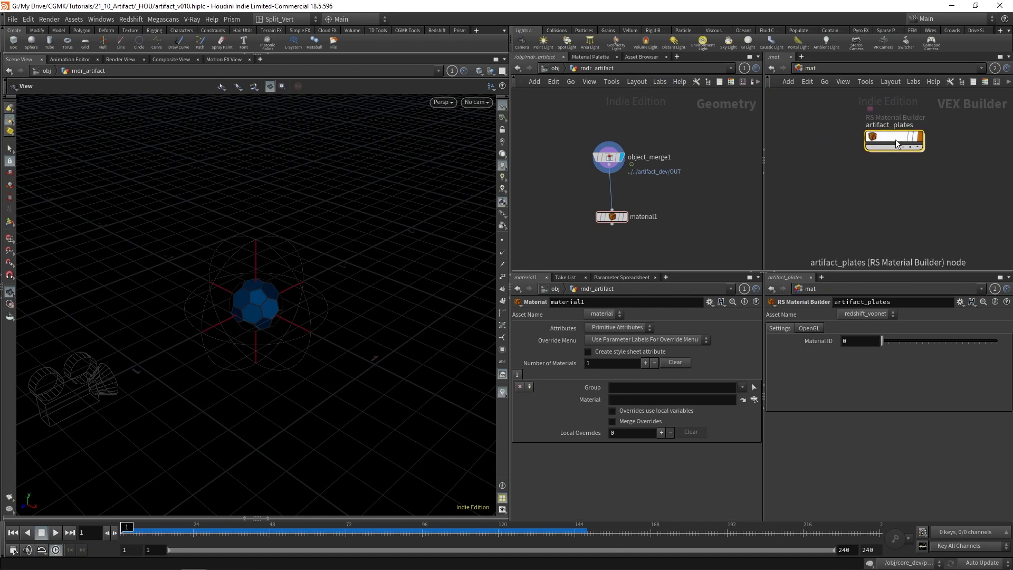
{"action": "left_click_drag", "start_coordinate": [618, 221], "coordinate": [615, 211]}
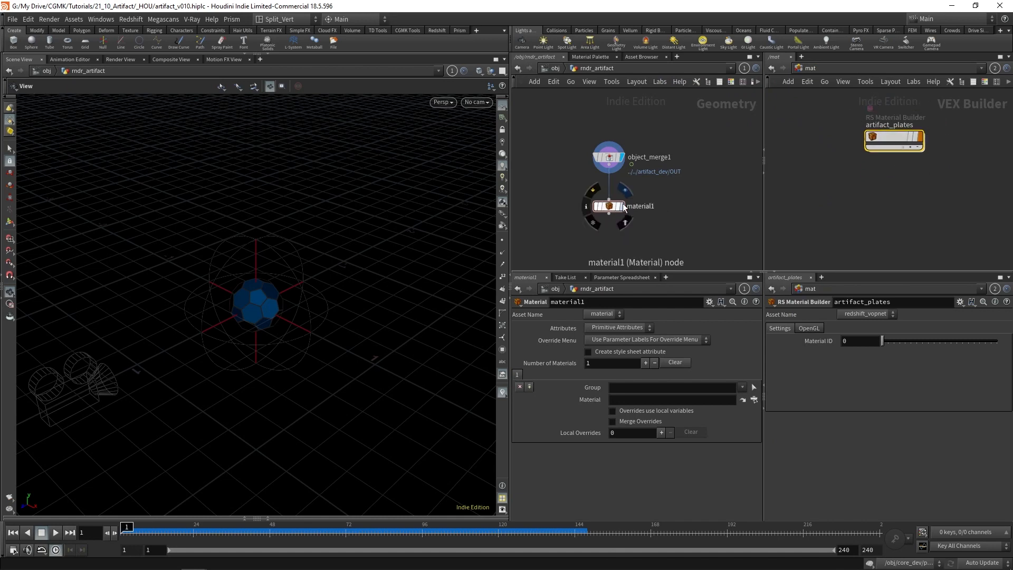
{"action": "left_click", "coordinate": [621, 206]}
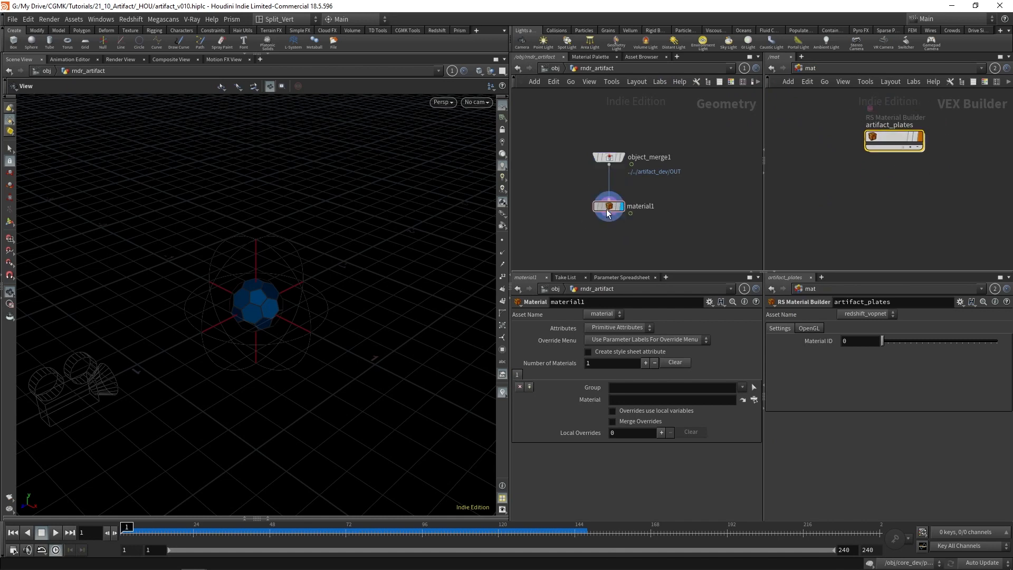
Set material1's number of materials to 2 and assign artifact_plates to the plates group in the first entry.
{"action": "left_click", "coordinate": [645, 363]}
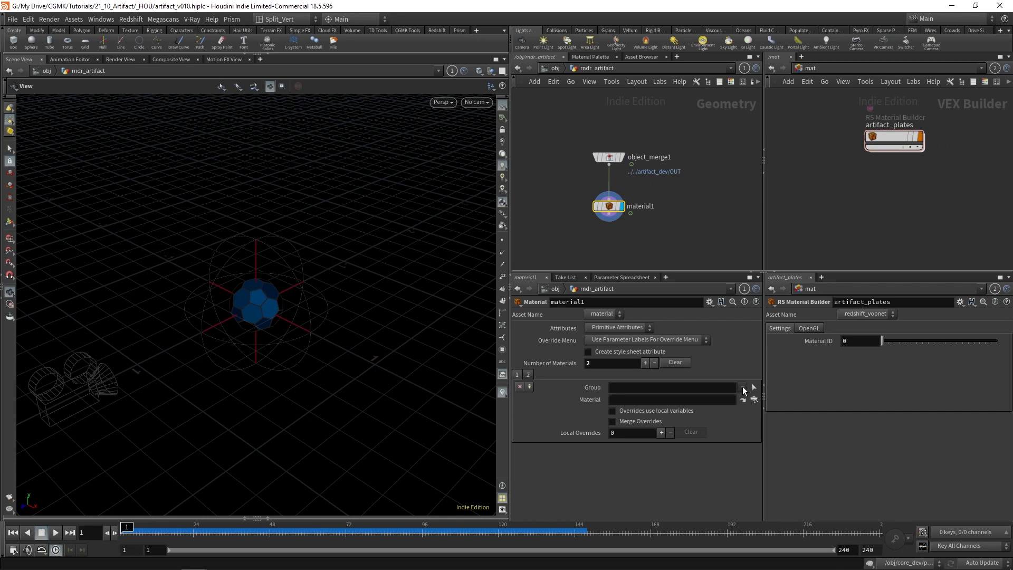
{"action": "left_click", "coordinate": [743, 387]}
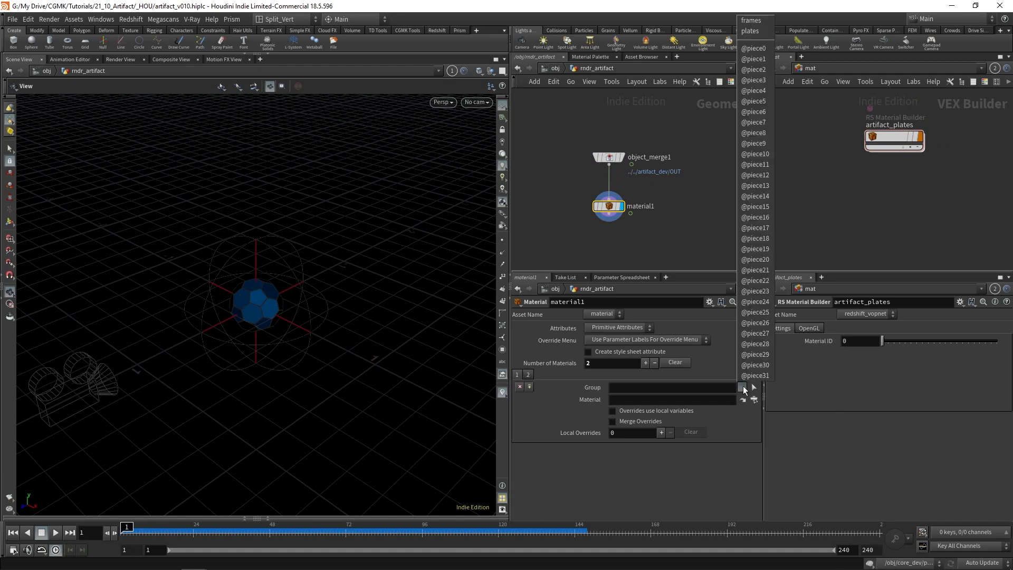
{"action": "left_click", "coordinate": [758, 30]}
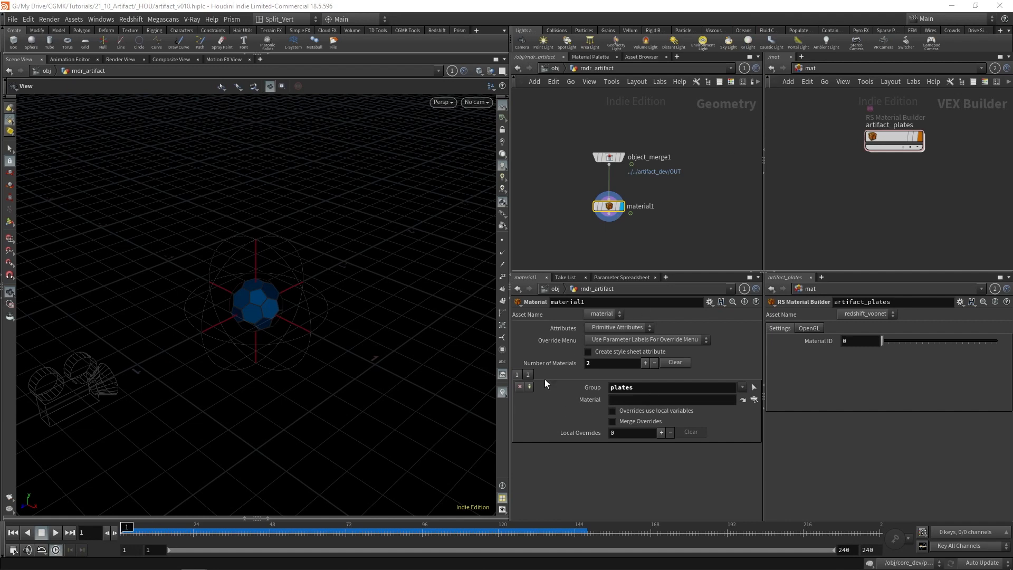
{"action": "left_click_drag", "start_coordinate": [895, 139], "coordinate": [558, 402]}
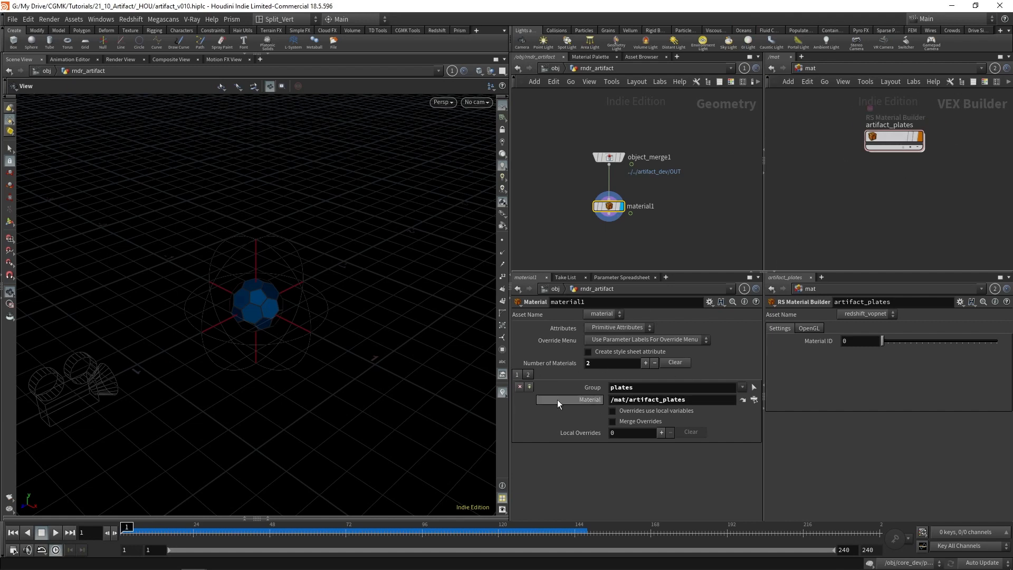
Set the group of material1's second material entry to frames.
{"action": "left_click", "coordinate": [527, 374]}
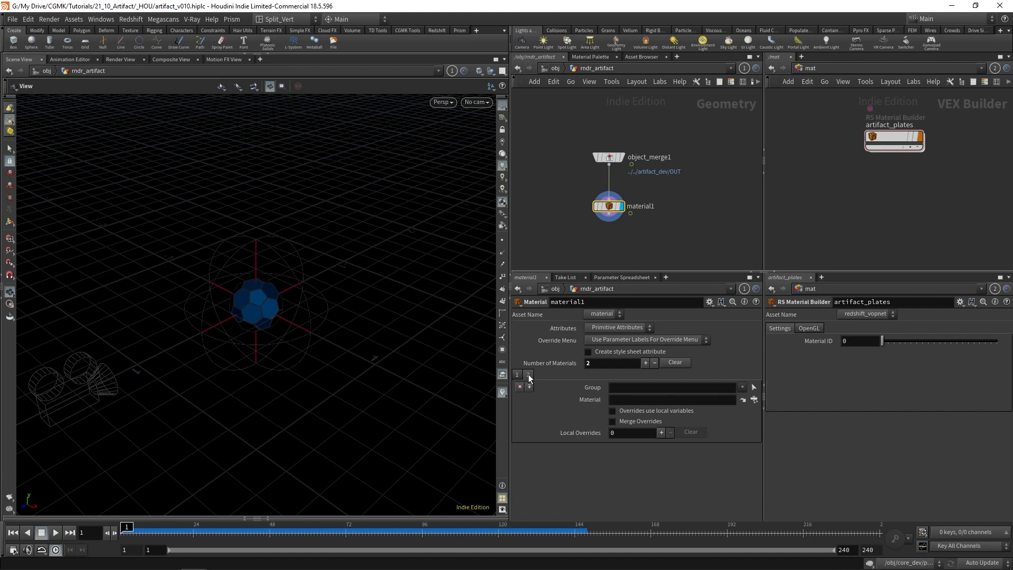
{"action": "left_click", "coordinate": [743, 387]}
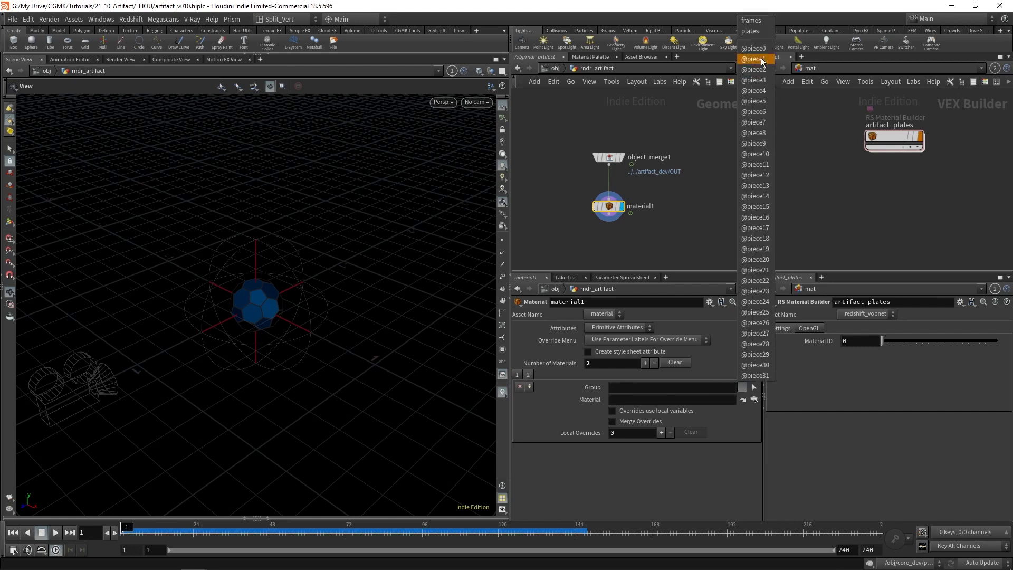
{"action": "left_click", "coordinate": [754, 21]}
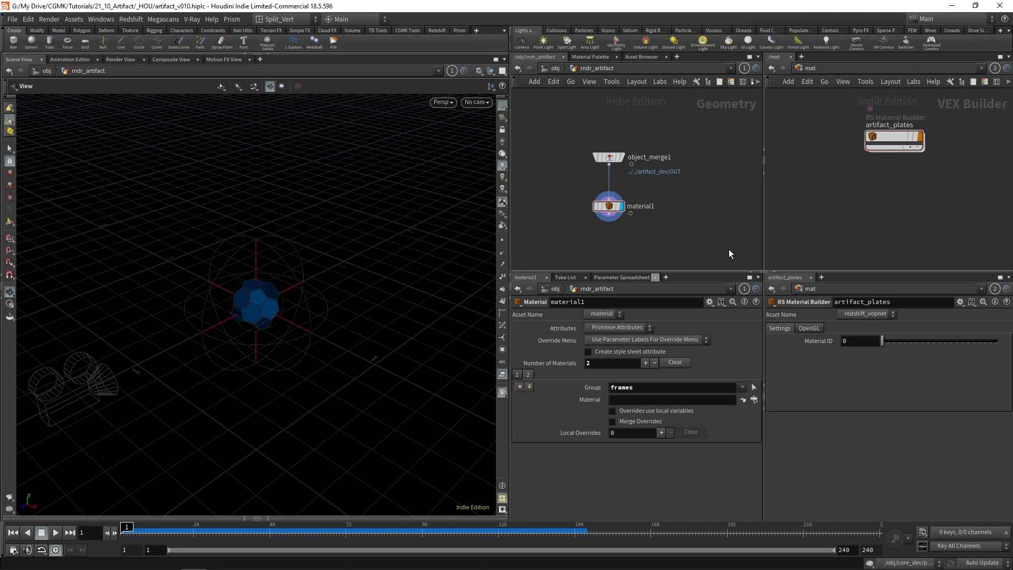
Duplicate artifact_plates below the original, rename the copy artifact_frames and assign it as the material for the frames group.
{"action": "left_click_drag", "start_coordinate": [896, 136], "coordinate": [888, 192], "text": "alt"}
{"action": "double_click", "coordinate": [894, 181]}
{"action": "double_click", "coordinate": [894, 181]}
{"action": "key", "text": "End"}
{"action": "key", "text": "BackSpace"}
{"action": "key", "text": "BackSpace"}
{"action": "key", "text": "BackSpace"}
{"action": "key", "text": "BackSpace"}
{"action": "key", "text": "BackSpace"}
{"action": "key", "text": "BackSpace"}
{"action": "key", "text": "BackSpace"}
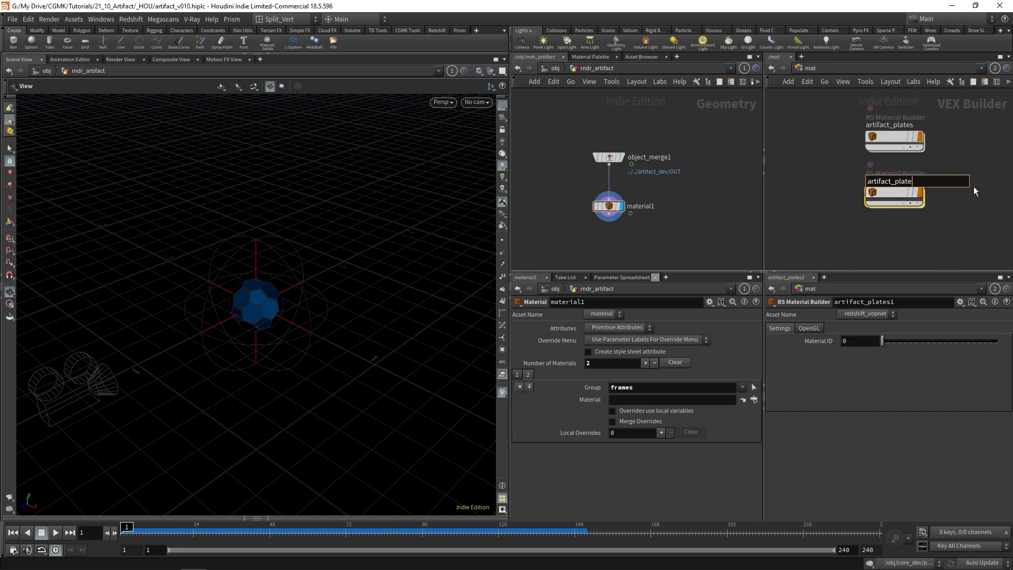
{"action": "type", "text": "frames"}
{"action": "key", "text": "Return"}
{"action": "left_click_drag", "start_coordinate": [892, 197], "coordinate": [674, 400]}
{"action": "left_click_drag", "start_coordinate": [609, 205], "coordinate": [609, 199]}
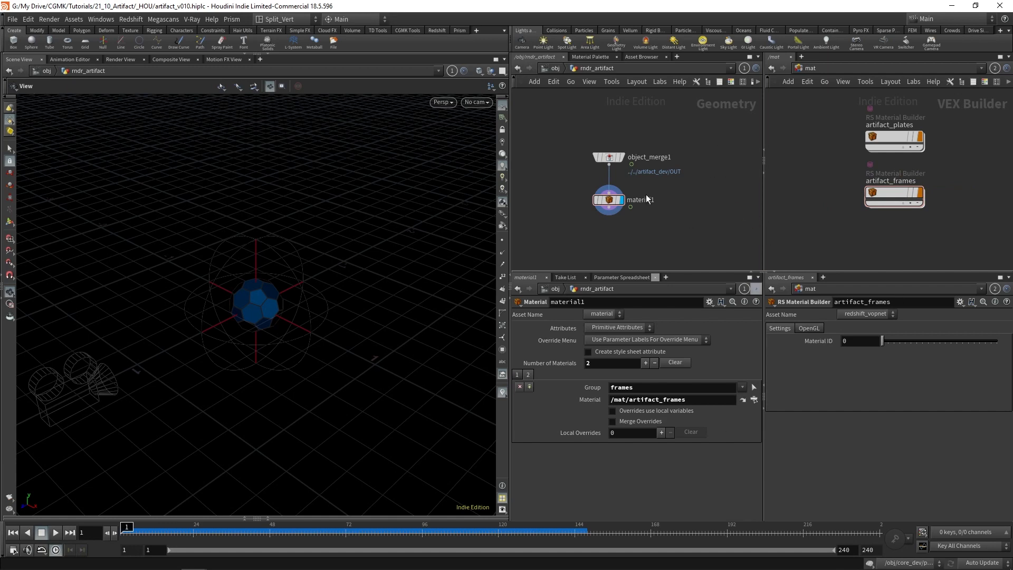
Leave rndr_artifact and show the mat network in the first network pane and the out network in the second.
{"action": "key", "text": "u"}
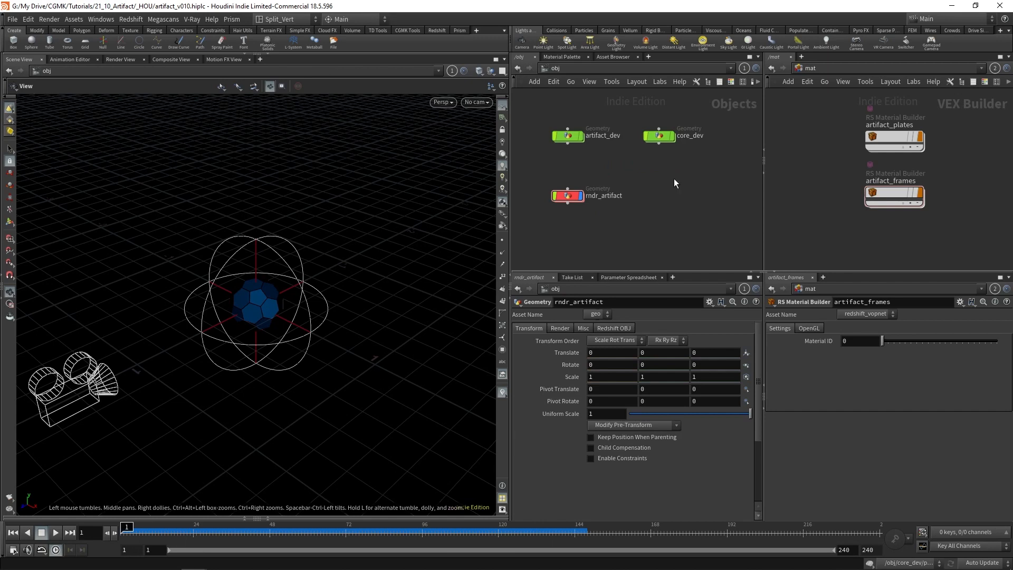
{"action": "key", "text": "2"}
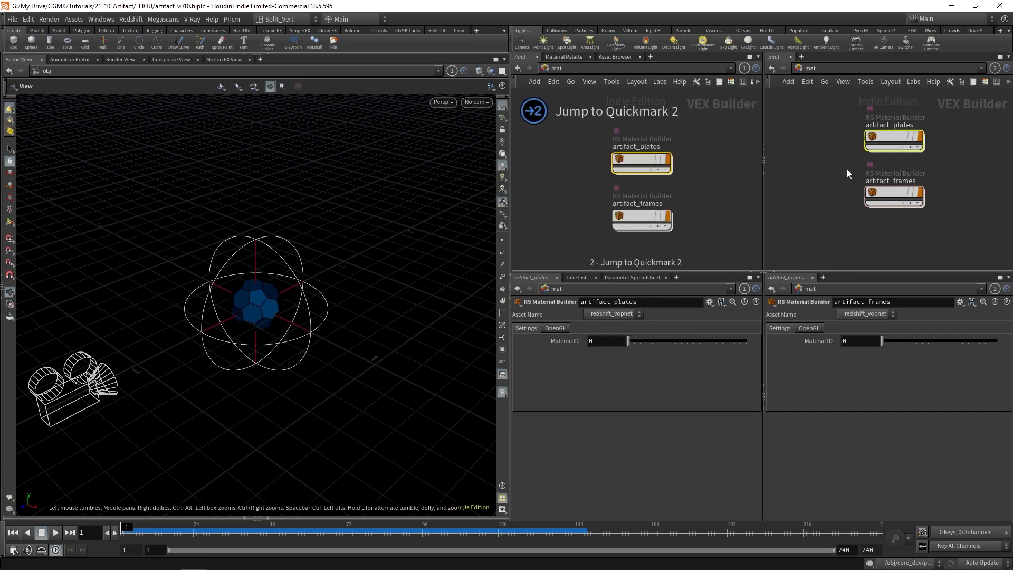
{"action": "key", "text": "3"}
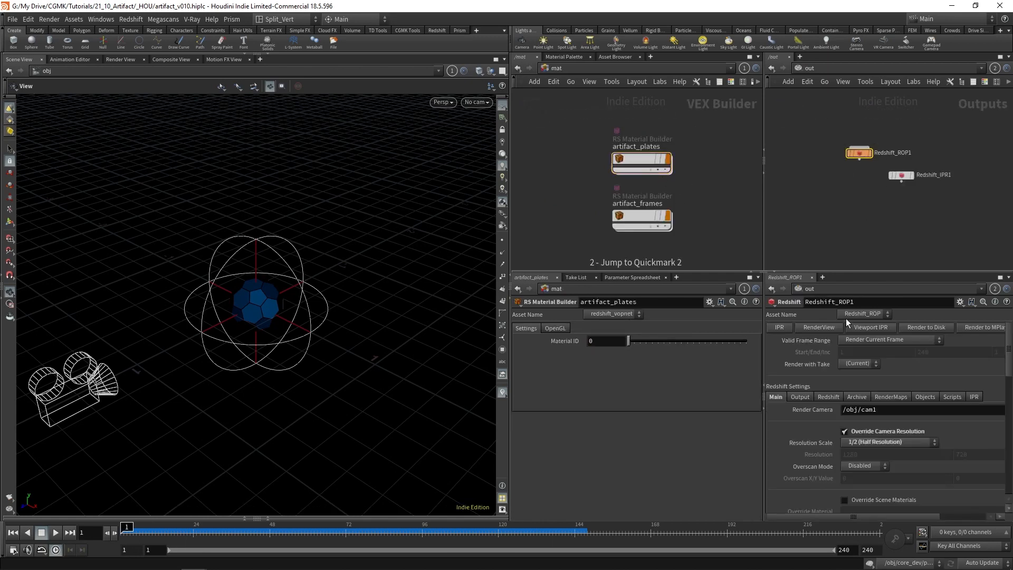
Open the Redshift Render View from Redshift_ROP1 and start the interactive render.
{"action": "left_click", "coordinate": [821, 327]}
{"action": "left_click_drag", "start_coordinate": [464, 153], "coordinate": [165, 57]}
{"action": "left_click", "coordinate": [60, 95]}
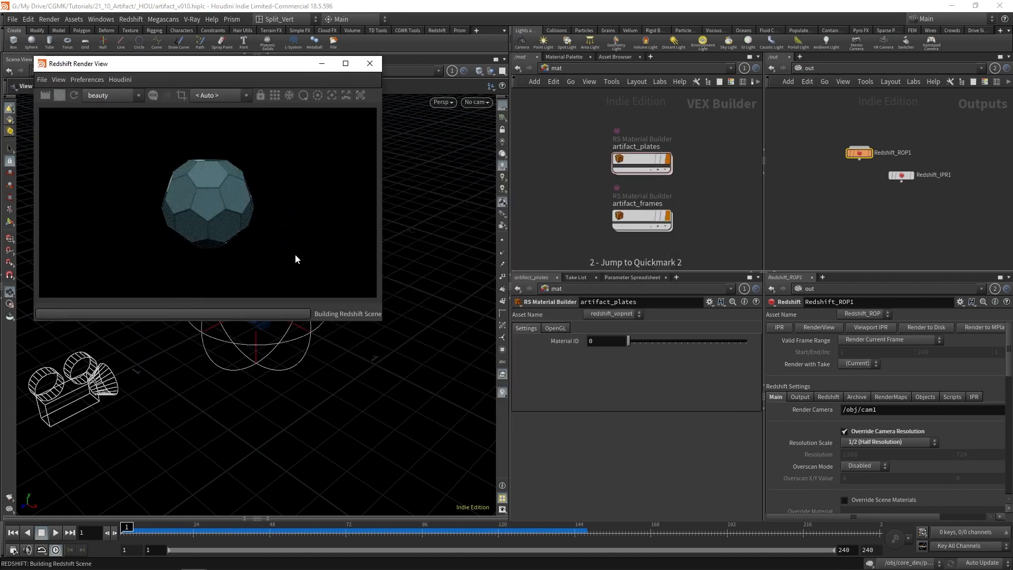
Go inside artifact_plates, expand Material1's base property inputs and set its diffuse color to red (1, 0, 0).
{"action": "double_click", "coordinate": [646, 164]}
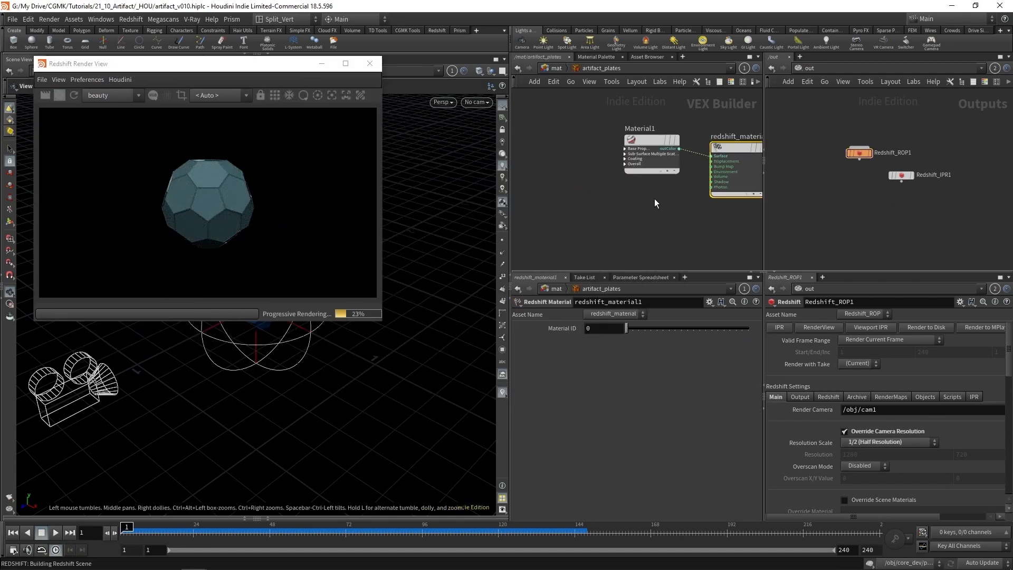
{"action": "left_click", "coordinate": [625, 147]}
{"action": "left_click", "coordinate": [641, 139]}
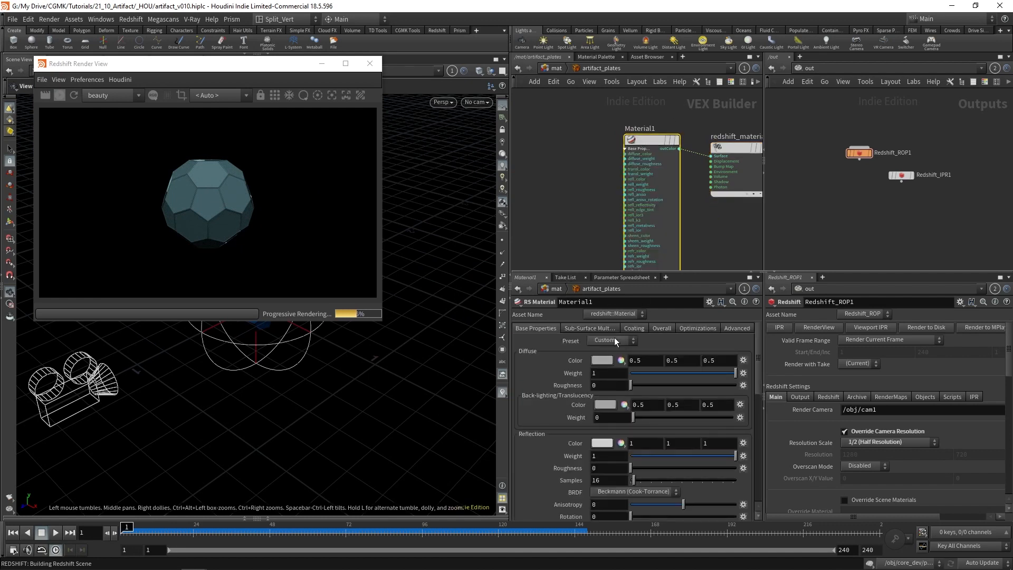
{"action": "left_click", "coordinate": [606, 337]}
{"action": "left_click", "coordinate": [563, 286]}
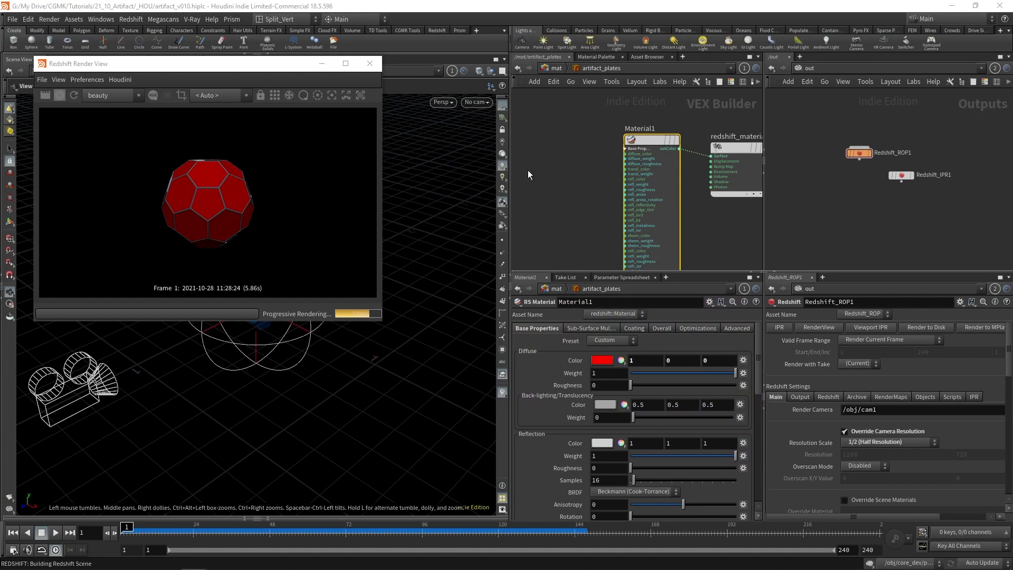
Stop the interactive render and add an RS Fresnel node beside Material1, on its input side.
{"action": "left_click", "coordinate": [72, 96]}
{"action": "middle_click_drag", "start_coordinate": [587, 144], "coordinate": [701, 136]}
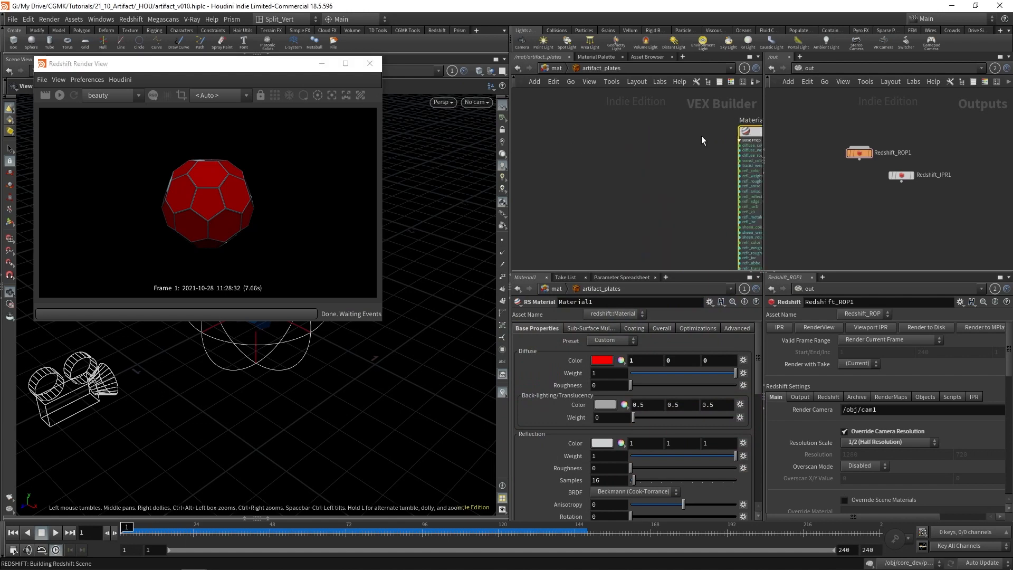
{"action": "middle_click_drag", "start_coordinate": [639, 143], "coordinate": [561, 140]}
{"action": "key", "text": "Tab"}
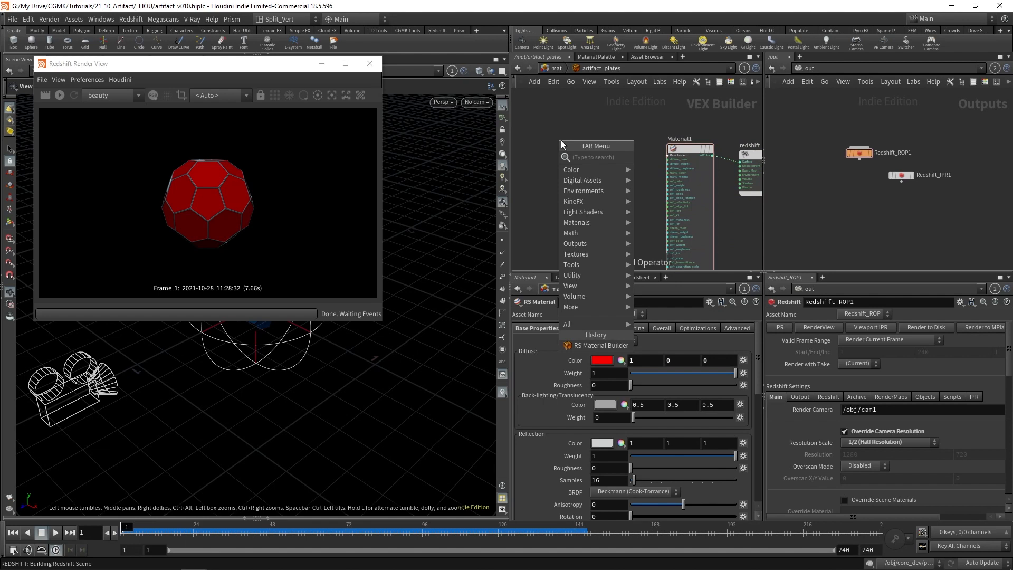
{"action": "type", "text": "fr"}
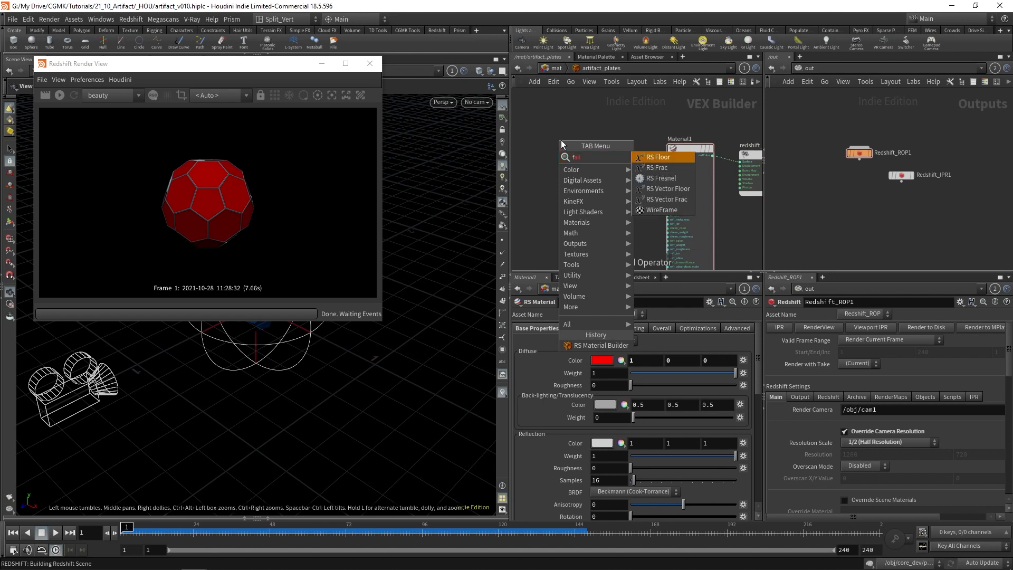
{"action": "left_click", "coordinate": [659, 177]}
{"action": "left_click", "coordinate": [599, 149]}
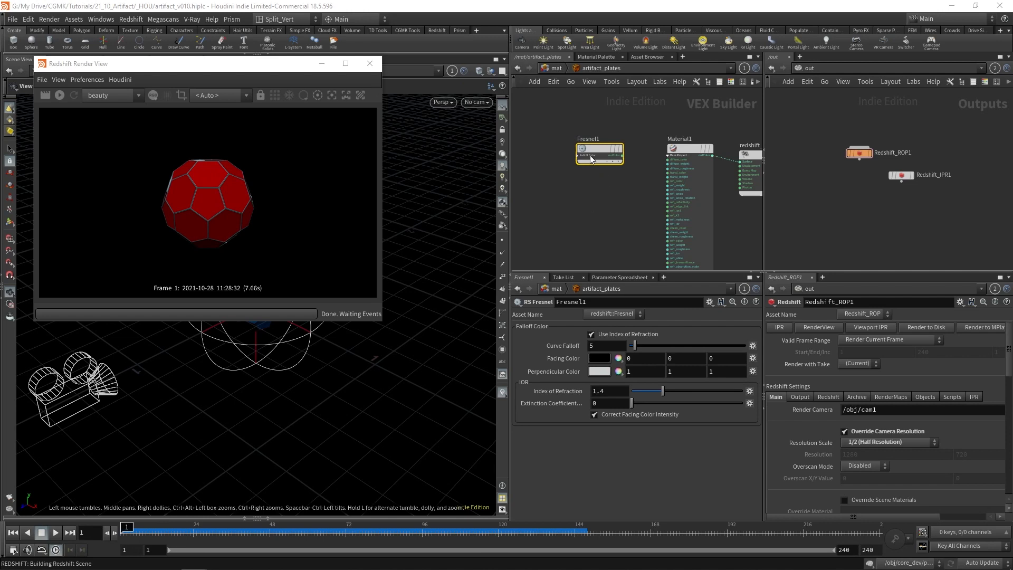
Move Fresnel1 farther away from Material1 and disable its Use Index of Refraction option.
{"action": "left_click_drag", "start_coordinate": [591, 148], "coordinate": [552, 144]}
{"action": "left_click", "coordinate": [615, 336]}
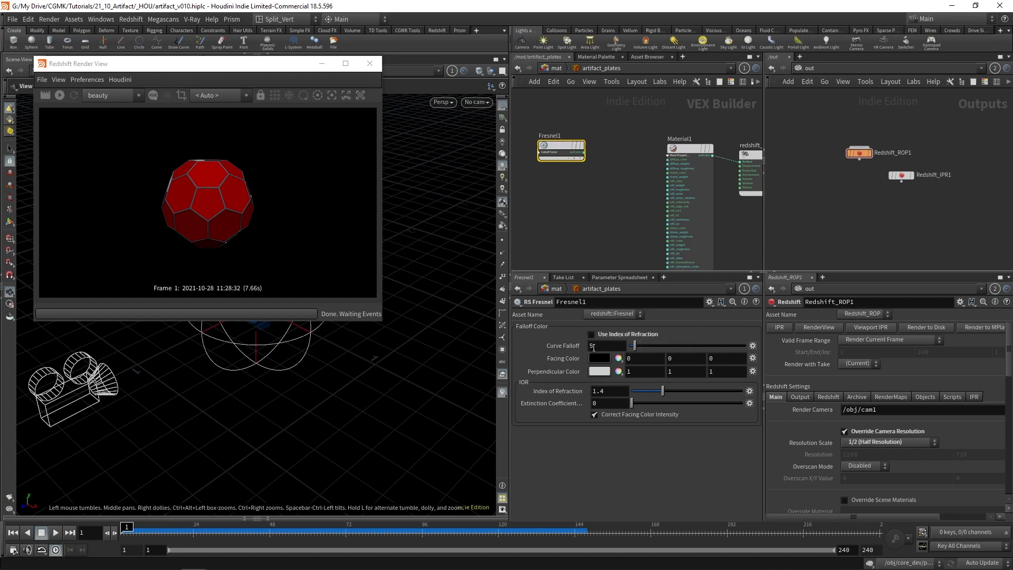
{"action": "double_click", "coordinate": [593, 347]}
{"action": "scroll", "coordinate": [603, 166], "scroll_direction": "up", "scroll_amount": 3}
Connect Fresnel1's output to Material1's diffuse_color input and restart the interactive render.
{"action": "left_click", "coordinate": [563, 141]}
{"action": "left_click", "coordinate": [710, 153]}
{"action": "scroll", "coordinate": [628, 206], "scroll_direction": "down", "scroll_amount": 3}
{"action": "left_click_drag", "start_coordinate": [585, 173], "coordinate": [578, 173]}
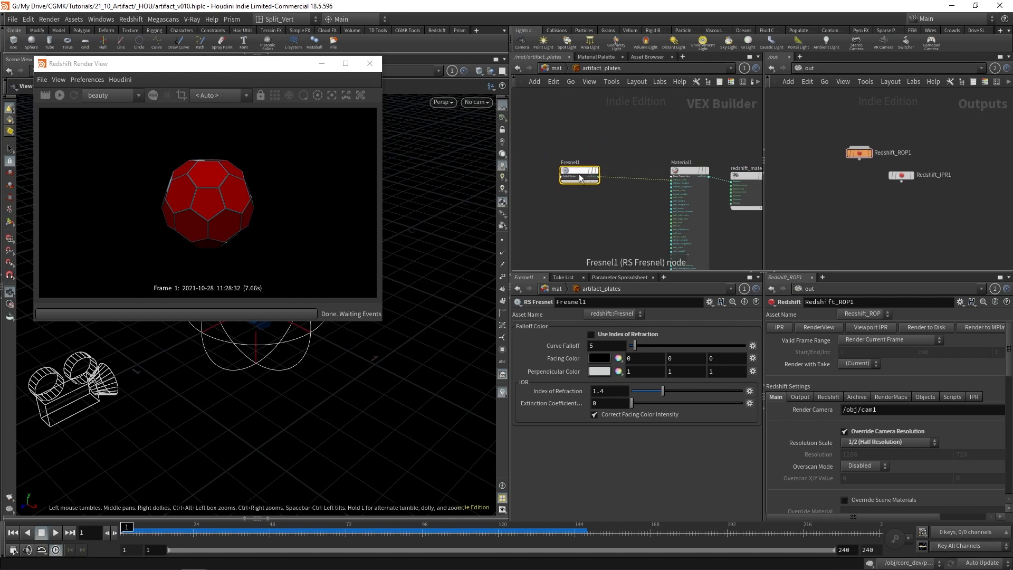
{"action": "left_click", "coordinate": [59, 95]}
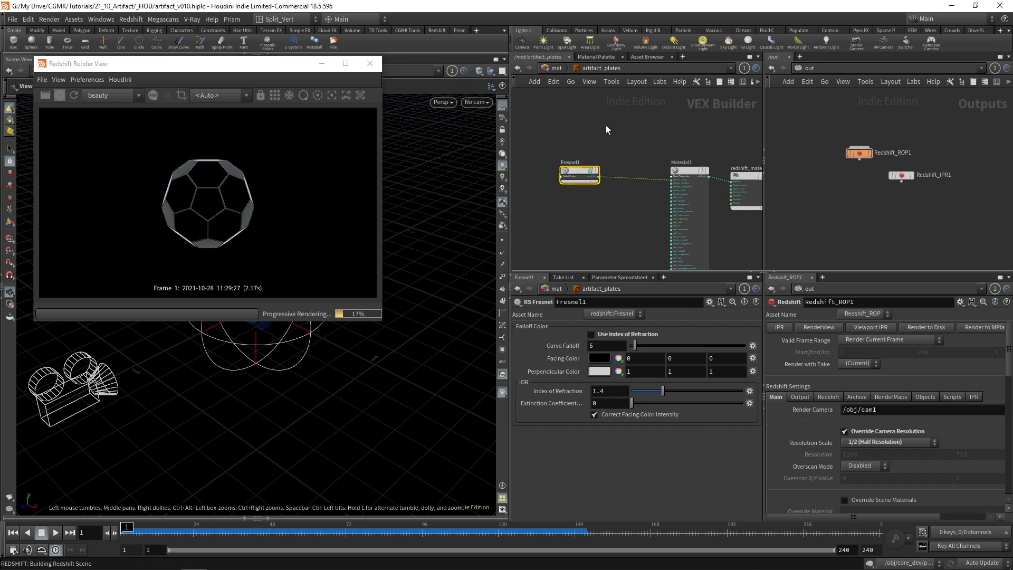
Set Fresnel1's Curve Falloff to 2.
{"action": "mouse_move", "coordinate": [577, 171]}
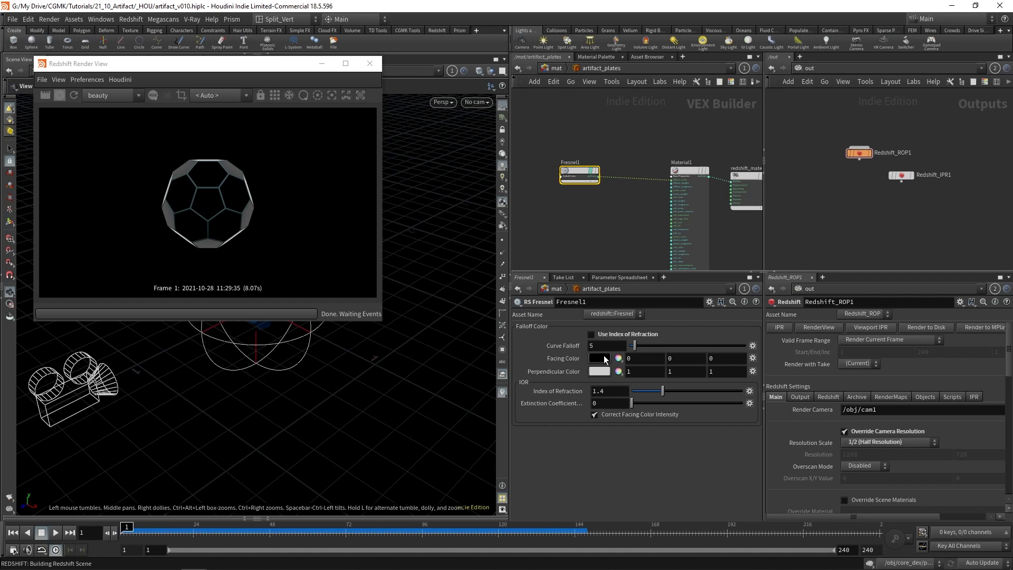
{"action": "double_click", "coordinate": [602, 347]}
{"action": "left_click_drag", "start_coordinate": [635, 345], "coordinate": [589, 349]}
{"action": "type", "text": "2"}
{"action": "key", "text": "Return"}
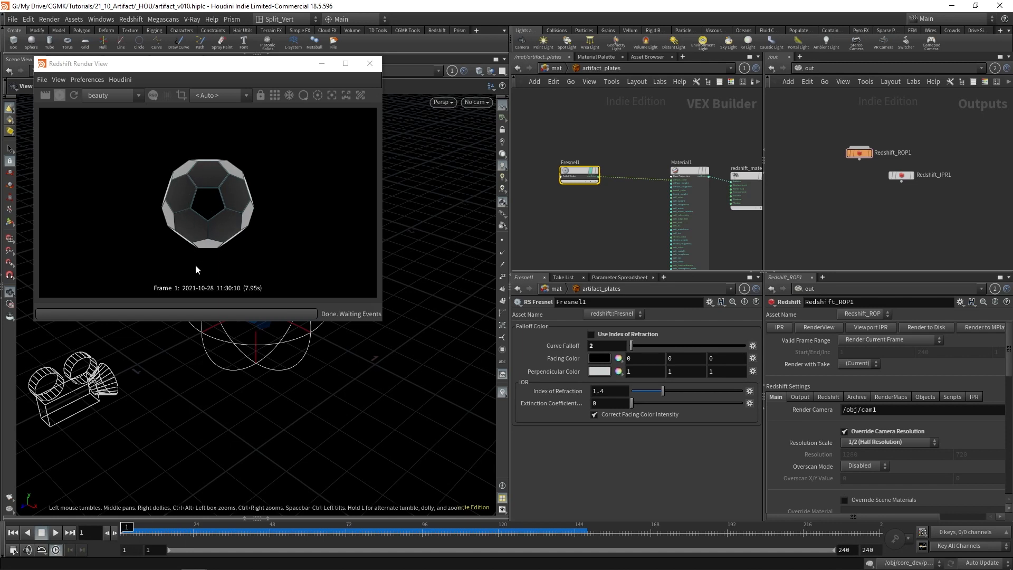
Set Fresnel1's facing color to blue (0, 0.5, 1) and its perpendicular color to black.
{"action": "left_click", "coordinate": [597, 358]}
{"action": "left_click", "coordinate": [678, 285]}
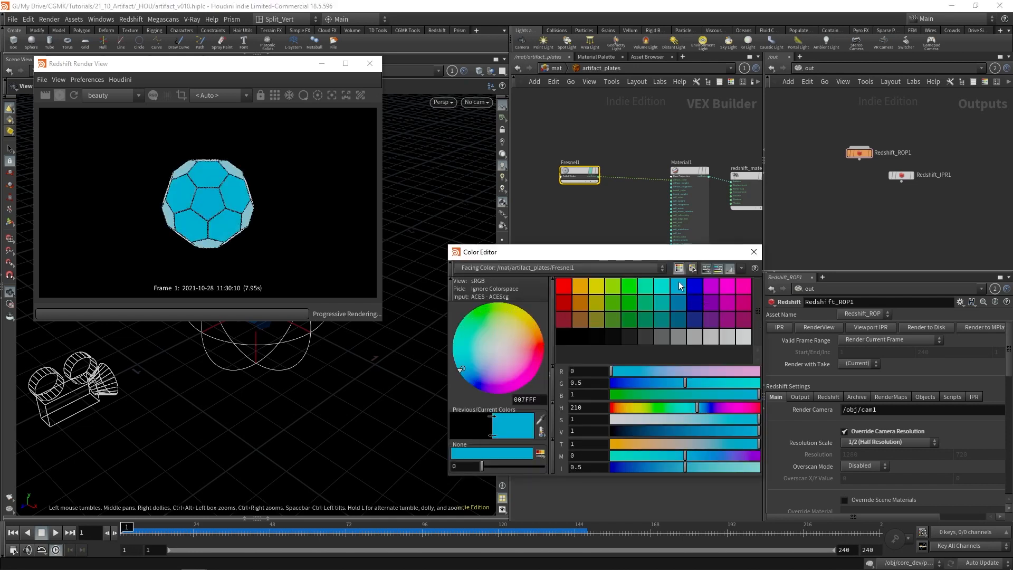
{"action": "left_click", "coordinate": [754, 252]}
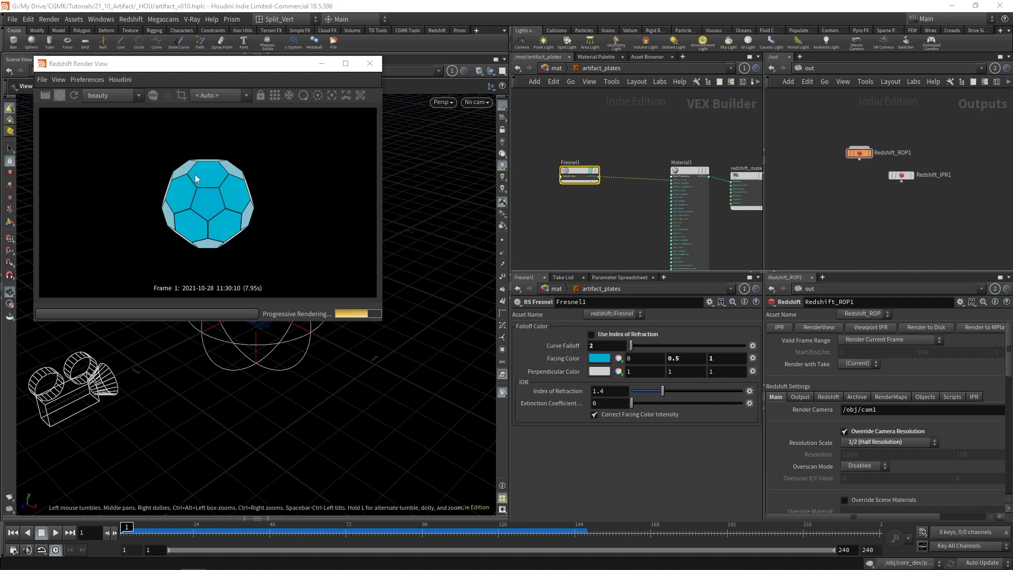
{"action": "left_click", "coordinate": [597, 372]}
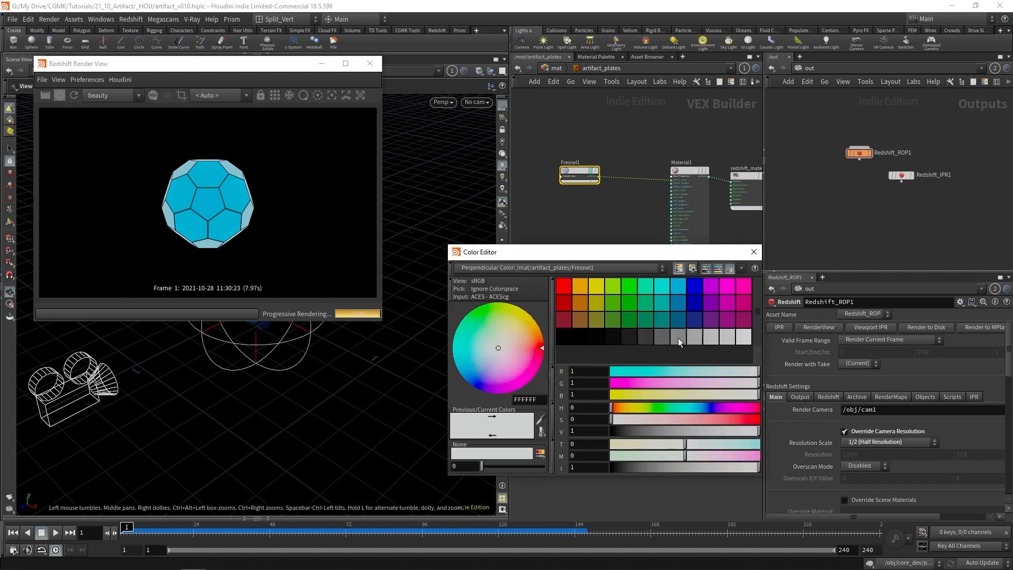
{"action": "left_click", "coordinate": [565, 337]}
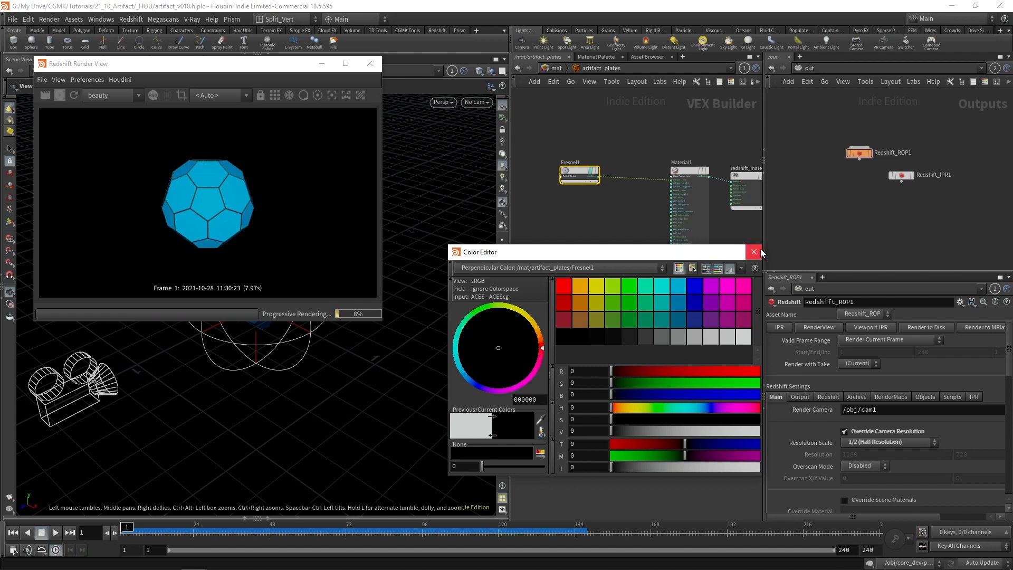
Set Fresnel1's perpendicular color to 0.02 in all three channels.
{"action": "left_click", "coordinate": [760, 253]}
{"action": "left_click", "coordinate": [632, 371]}
{"action": "type", "text": "0."}
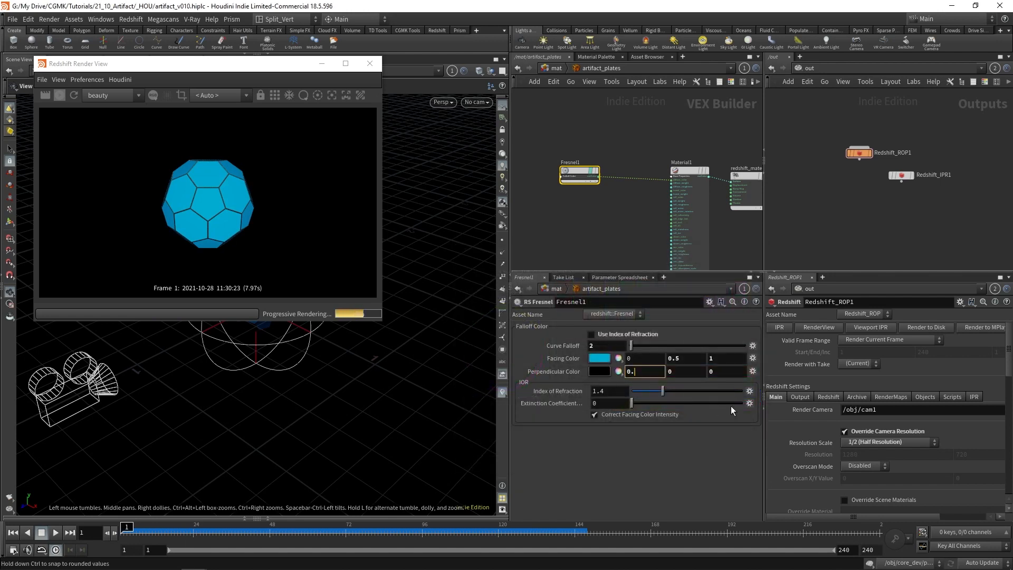
{"action": "type", "text": "02"}
{"action": "key", "text": "Tab"}
{"action": "type", "text": "0.02"}
{"action": "key", "text": "Tab"}
{"action": "type", "text": "0.02"}
{"action": "key", "text": "Return"}
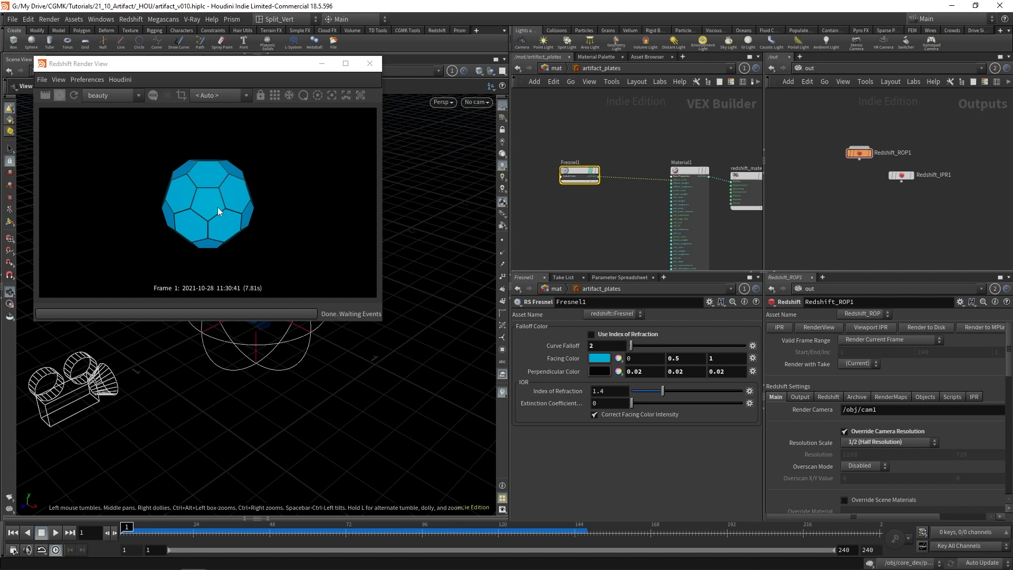
Move Fresnel1 slightly farther away from Material1 in the artifact_plates network.
{"action": "left_click", "coordinate": [558, 153]}
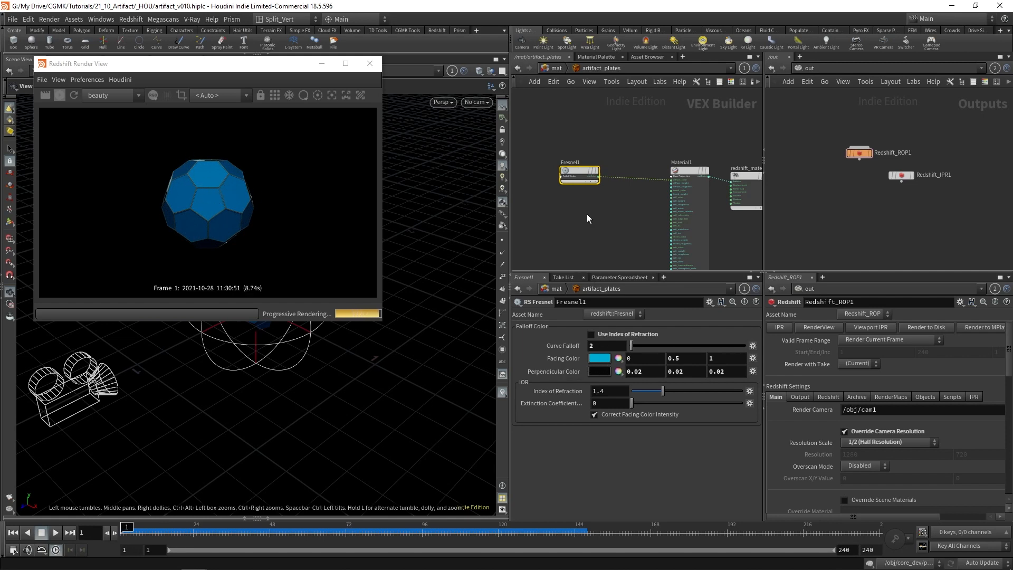
{"action": "middle_click_drag", "start_coordinate": [563, 213], "coordinate": [581, 209]}
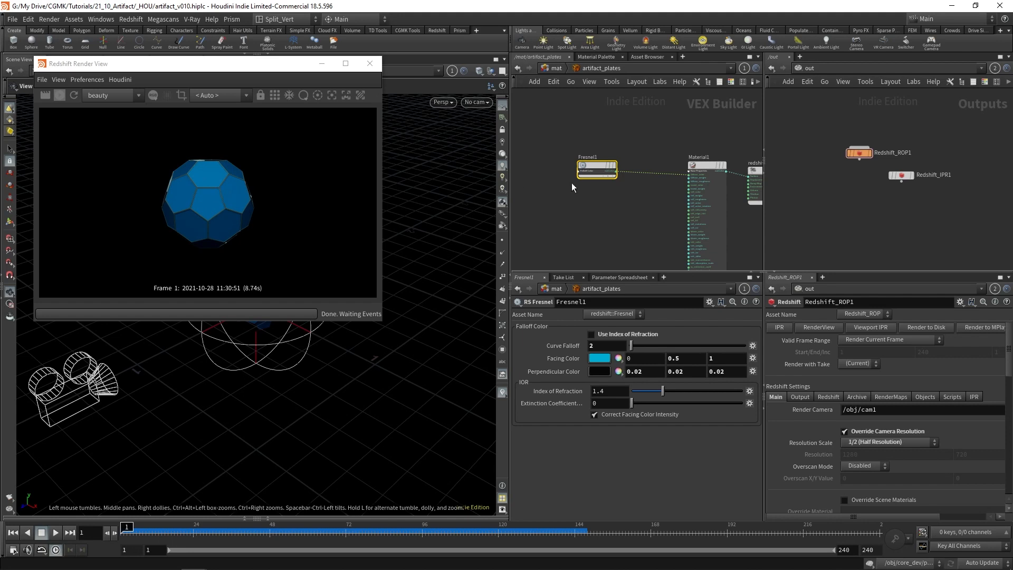
{"action": "left_click_drag", "start_coordinate": [593, 167], "coordinate": [576, 166]}
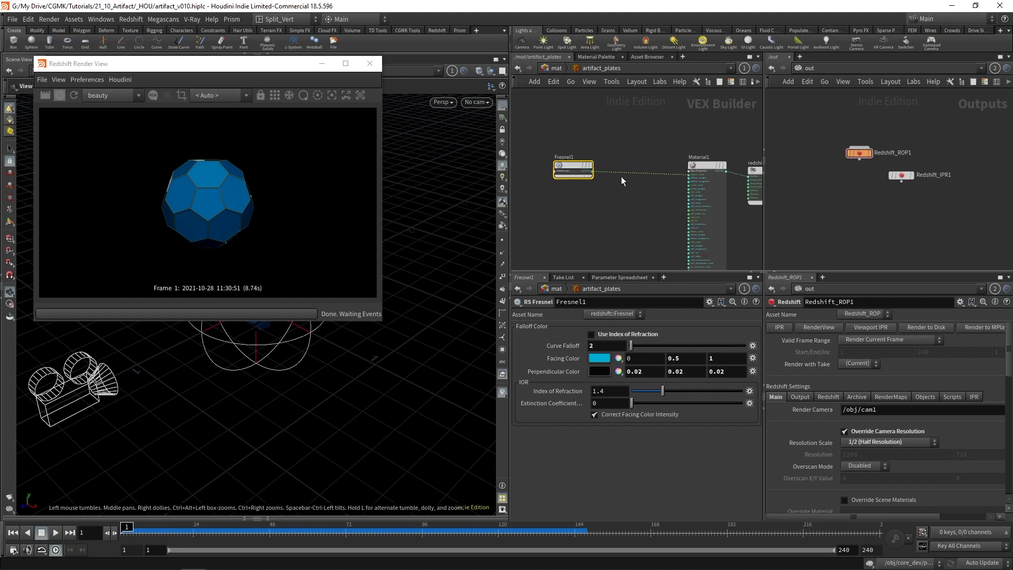
Restart the interactive render and set the plates Material1's Refraction/Transmission weight to 1.
{"action": "left_click", "coordinate": [702, 165]}
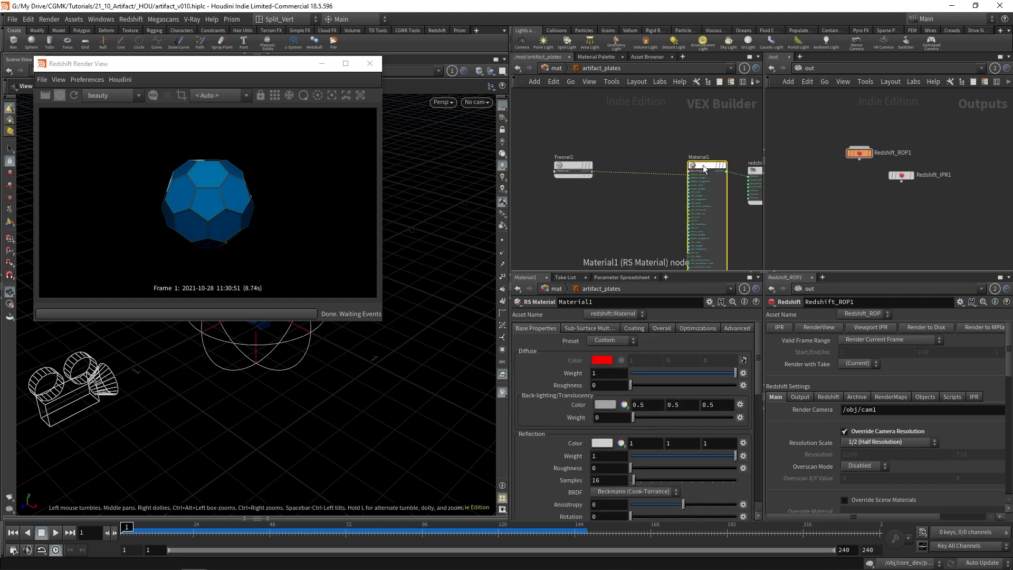
{"action": "left_click_drag", "start_coordinate": [760, 341], "coordinate": [758, 429]}
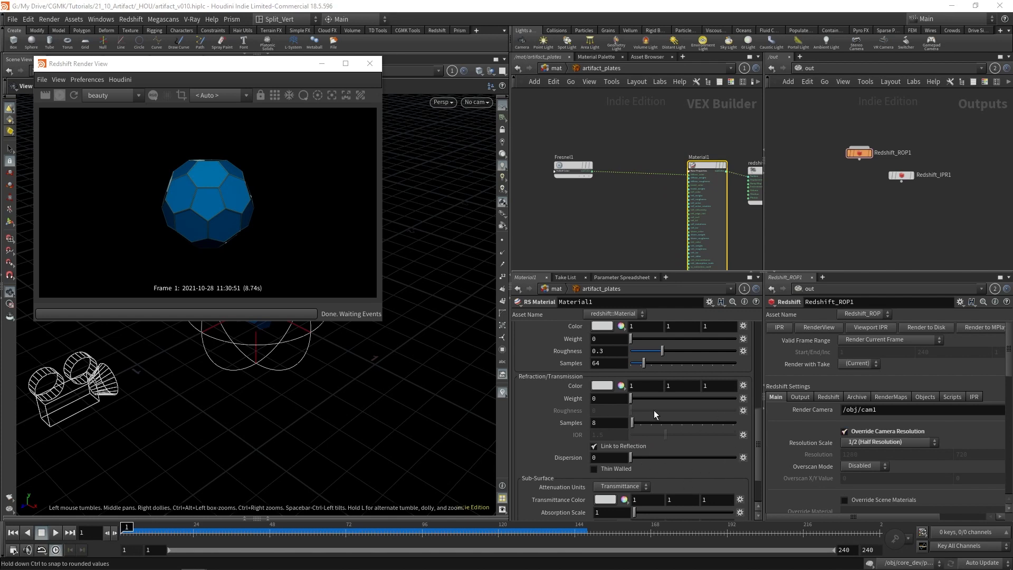
{"action": "left_click", "coordinate": [601, 384]}
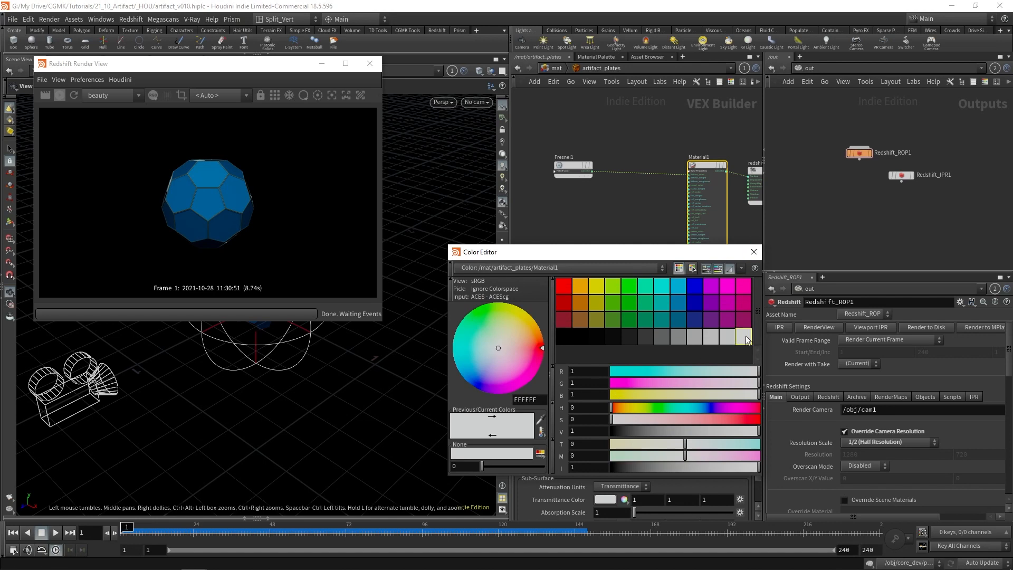
{"action": "left_click", "coordinate": [753, 251]}
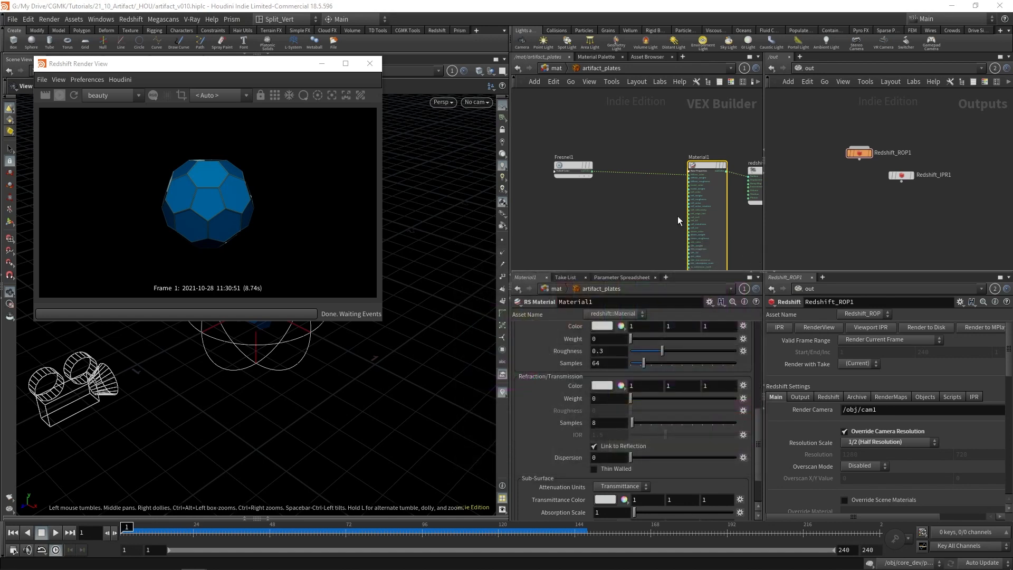
{"action": "left_click", "coordinate": [61, 97]}
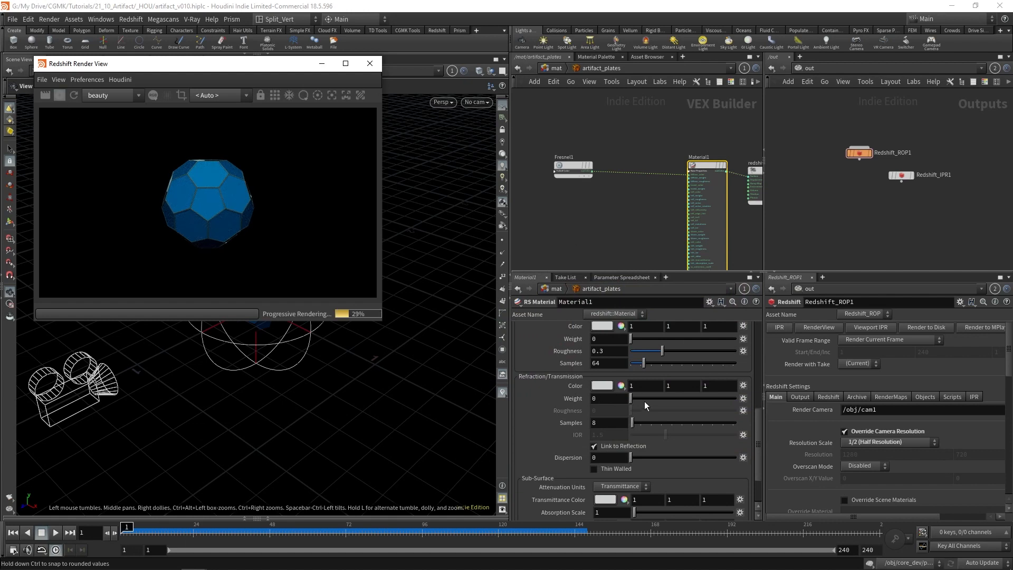
{"action": "left_click_drag", "start_coordinate": [641, 400], "coordinate": [750, 399]}
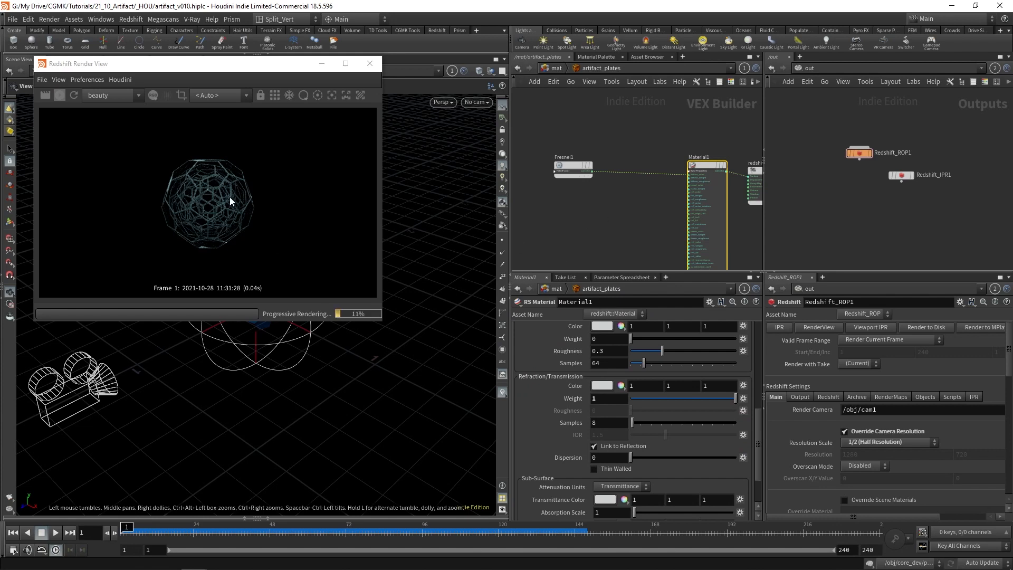
Disable Override Camera Resolution on Redshift_ROP1 and restart the interactive render.
{"action": "left_click", "coordinate": [860, 153]}
{"action": "left_click", "coordinate": [881, 441]}
{"action": "left_click", "coordinate": [883, 441]}
{"action": "left_click", "coordinate": [845, 431]}
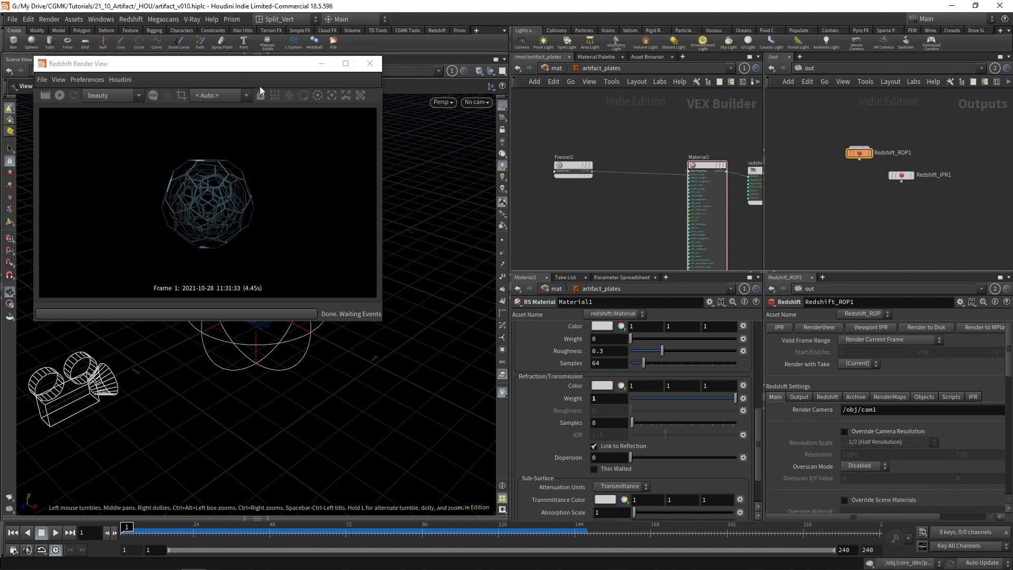
{"action": "left_click", "coordinate": [59, 95]}
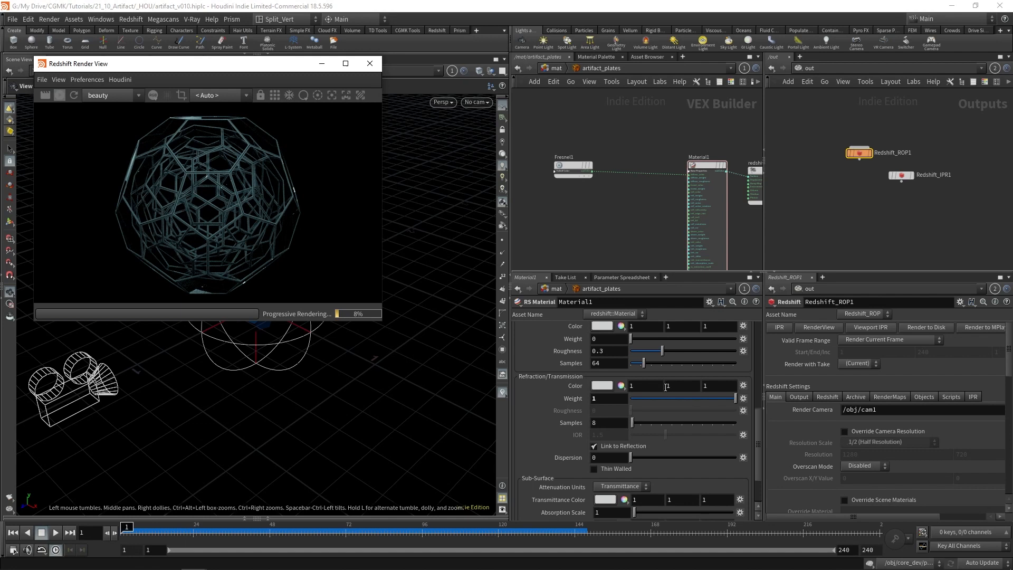
Tint the plates Material1's Refraction/Transmission color a very pale blue (0.889, 0.9334, 1).
{"action": "left_click", "coordinate": [606, 387]}
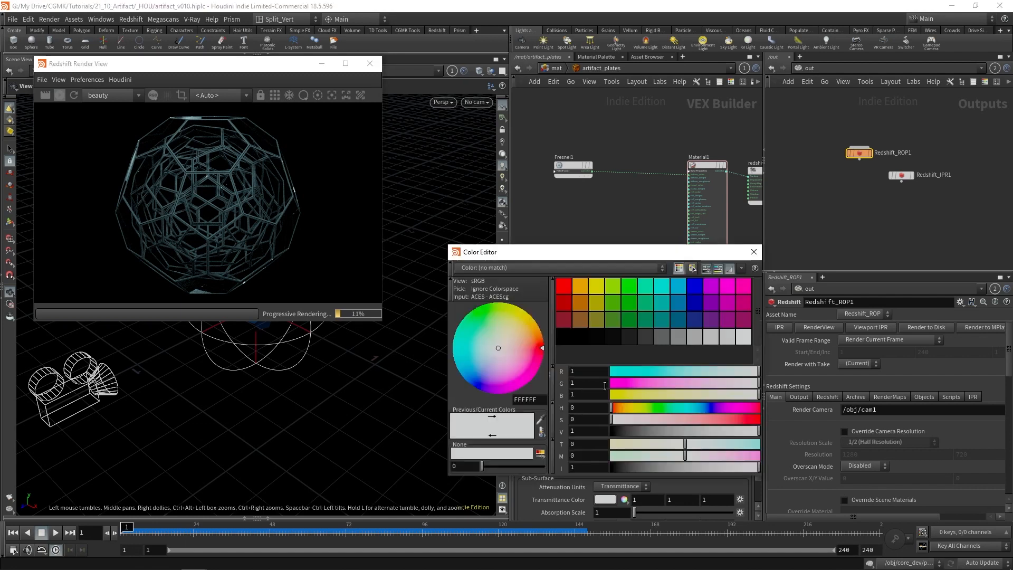
{"action": "left_click", "coordinate": [681, 288]}
{"action": "left_click", "coordinate": [753, 252]}
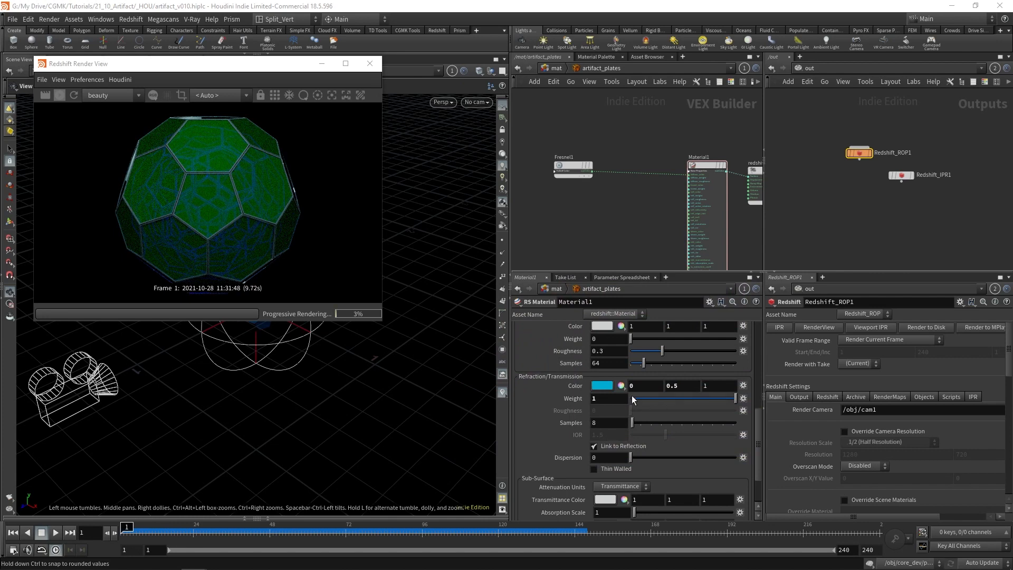
{"action": "left_click", "coordinate": [603, 386]}
{"action": "left_click", "coordinate": [632, 419]}
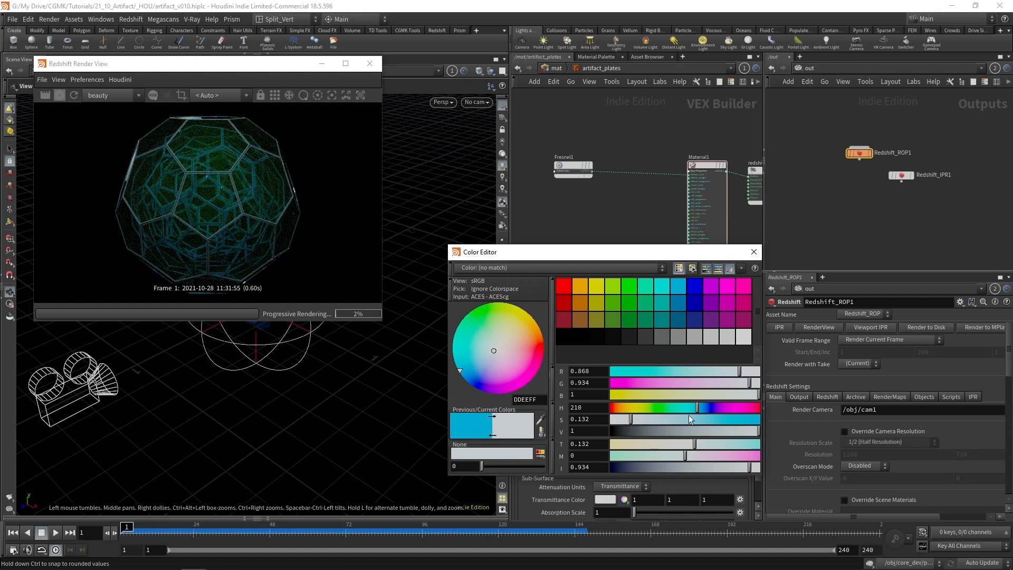
{"action": "left_click", "coordinate": [700, 407]}
{"action": "left_click", "coordinate": [628, 419]}
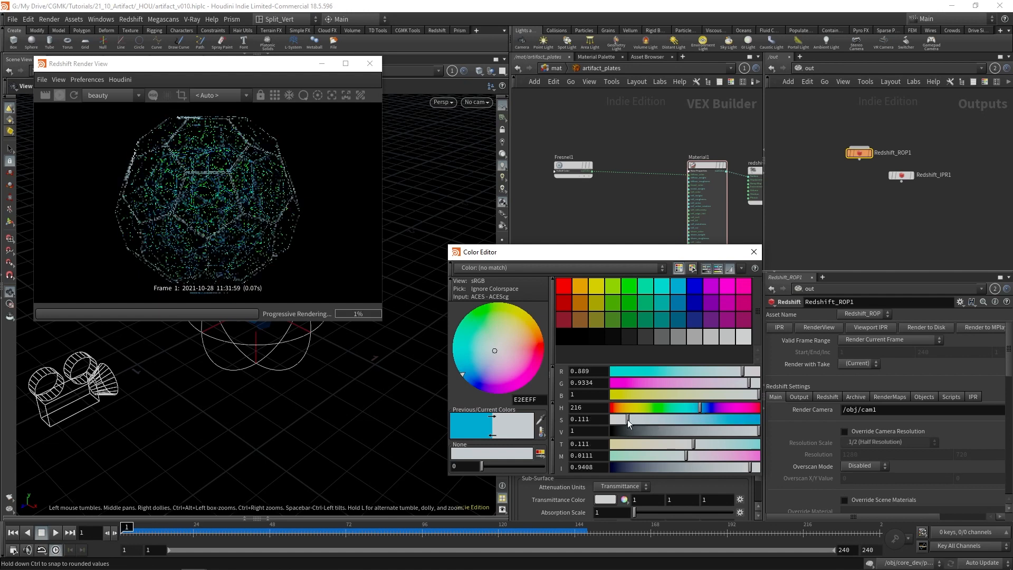
{"action": "left_click", "coordinate": [754, 251]}
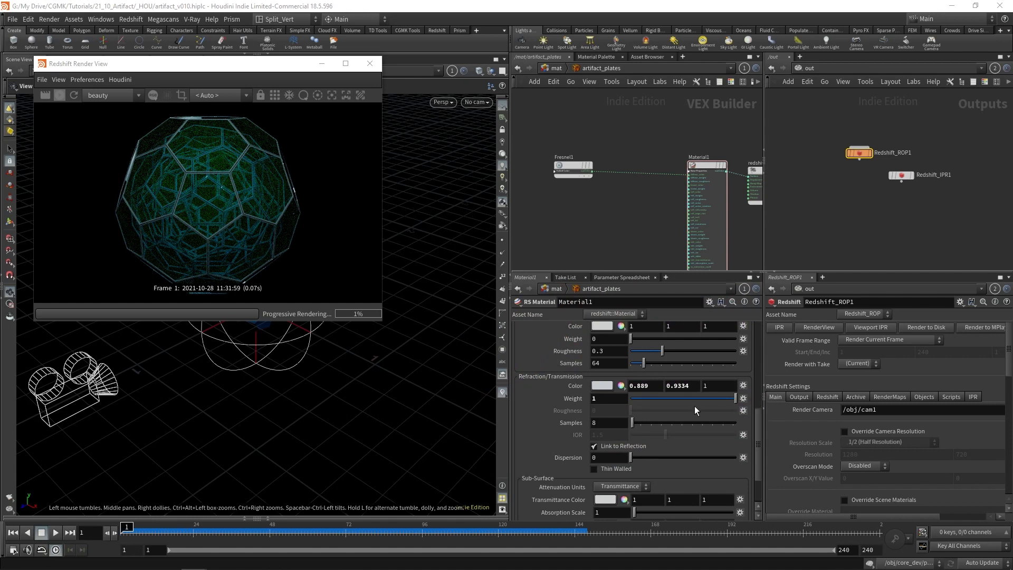
Set the plates Material1's Refraction/Transmission weight to 0.6.
{"action": "double_click", "coordinate": [601, 399]}
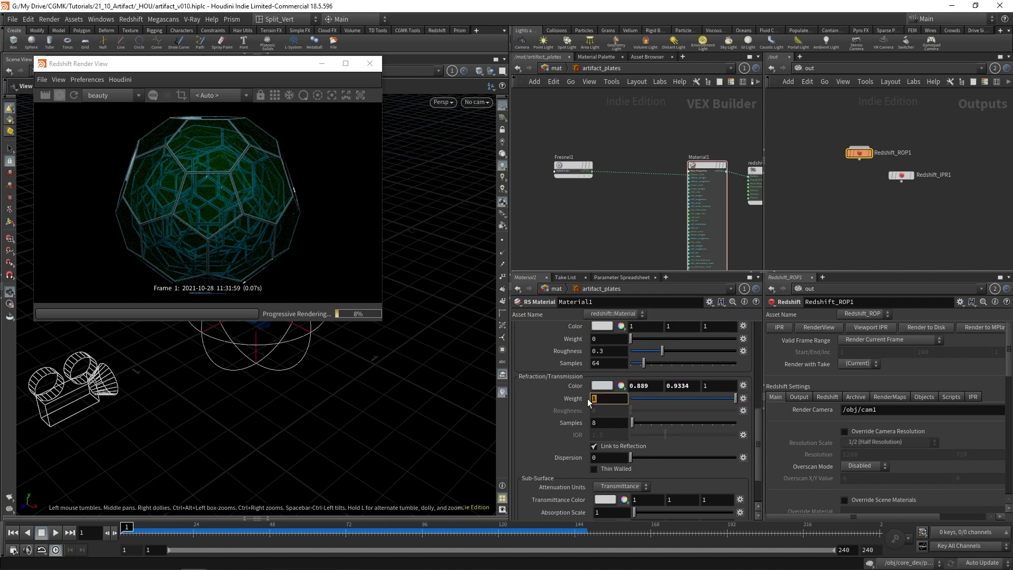
{"action": "type", "text": "0.6"}
{"action": "key", "text": "Return"}
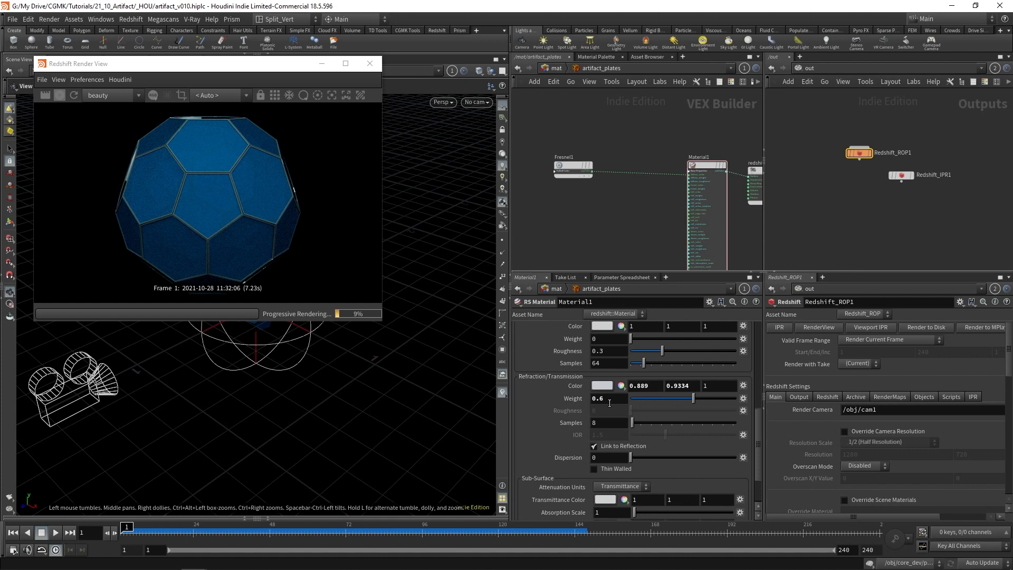
Set the plates Material1's reflection IOR to 1.6 and its refraction weight to 0.869.
{"action": "left_click_drag", "start_coordinate": [755, 427], "coordinate": [759, 400]}
{"action": "left_click_drag", "start_coordinate": [604, 383], "coordinate": [561, 396]}
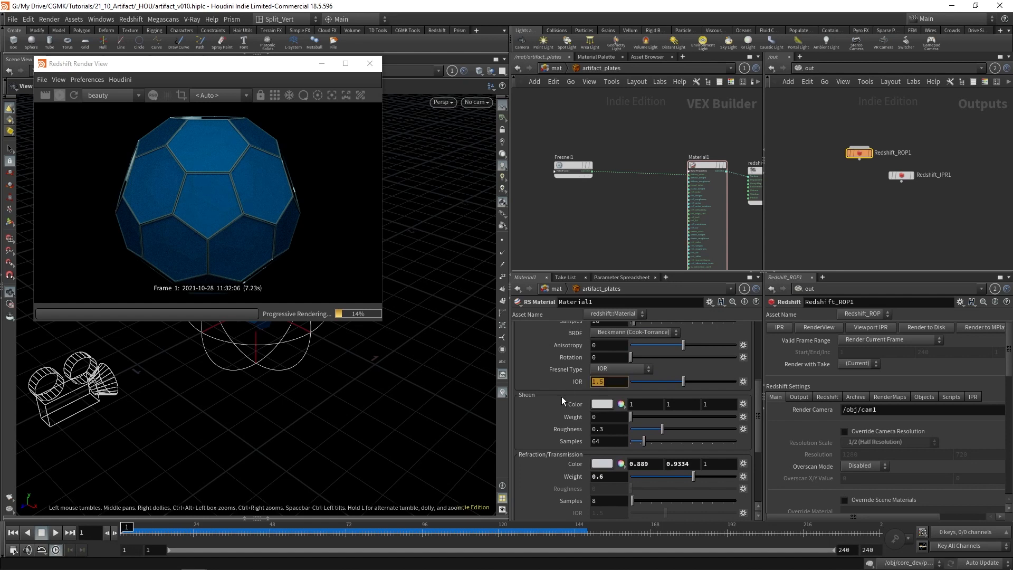
{"action": "type", "text": "1.6"}
{"action": "key", "text": "Return"}
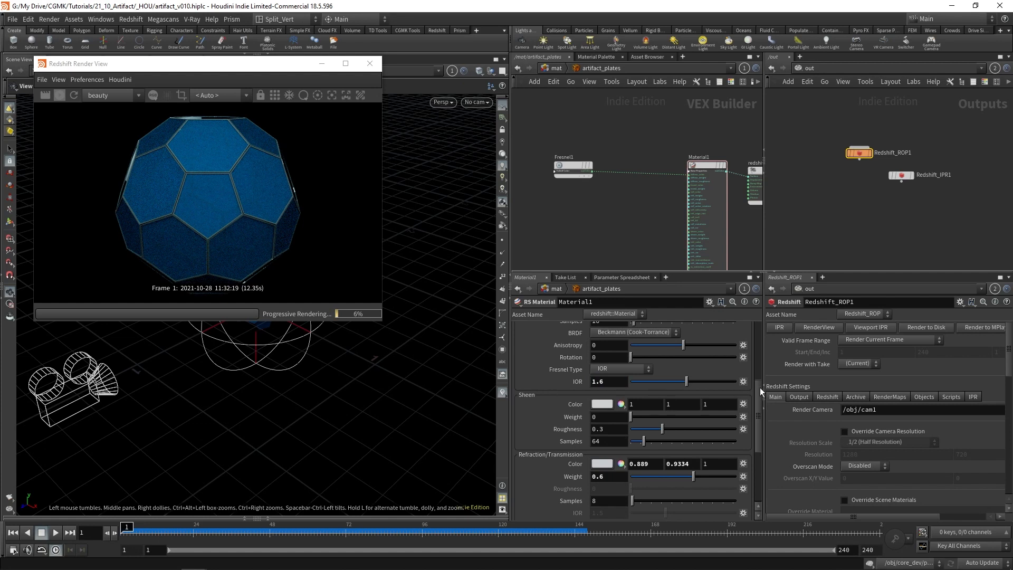
{"action": "left_click_drag", "start_coordinate": [760, 415], "coordinate": [762, 436]}
{"action": "left_click_drag", "start_coordinate": [693, 406], "coordinate": [727, 407]}
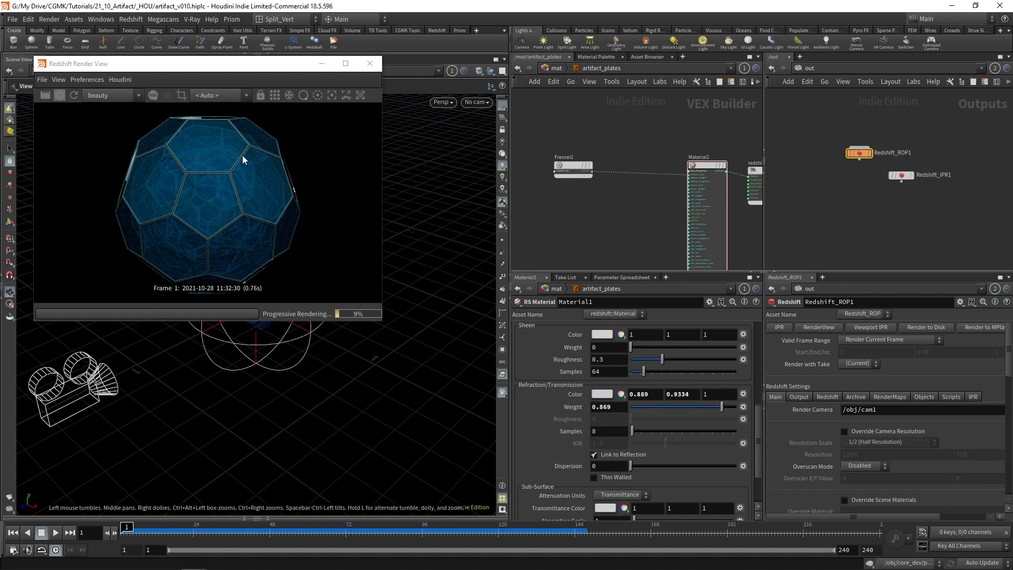
Open the artifact_frames material network and bring up the diffuse settings of its Material1 node.
{"action": "left_click", "coordinate": [559, 68]}
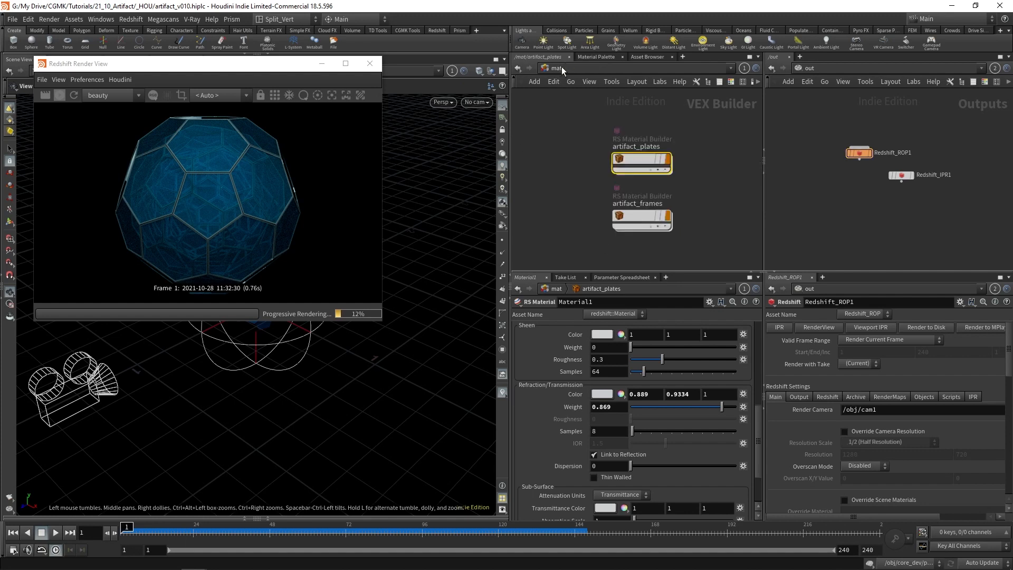
{"action": "left_click", "coordinate": [640, 217]}
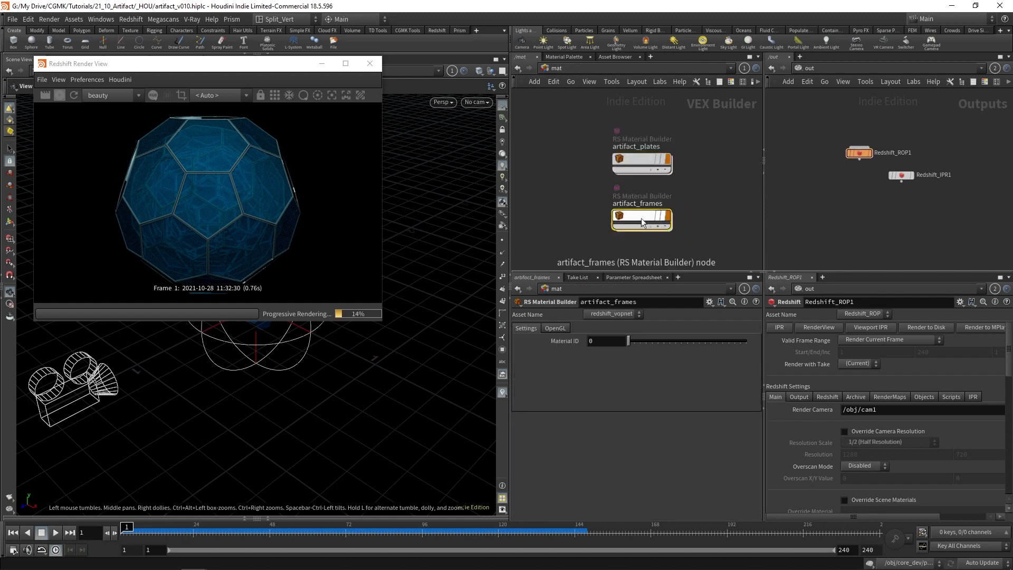
{"action": "double_click", "coordinate": [641, 218]}
{"action": "left_click", "coordinate": [581, 148]}
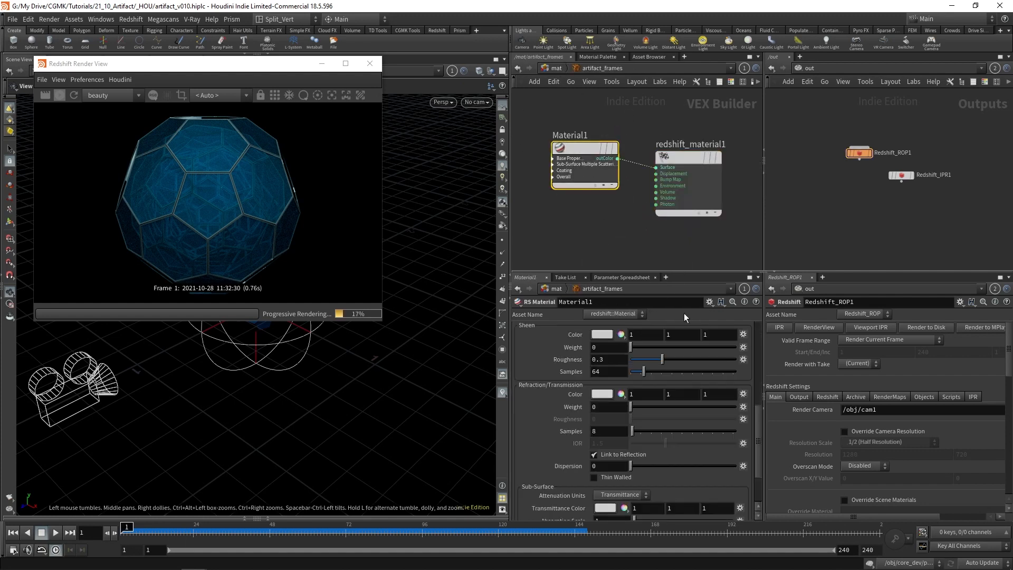
{"action": "left_click", "coordinate": [604, 335]}
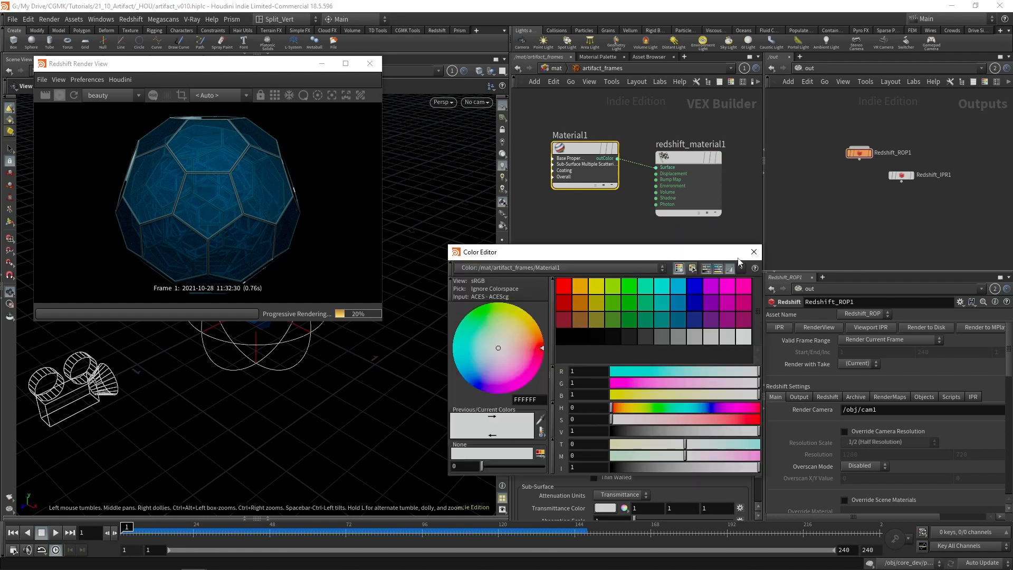
{"action": "left_click", "coordinate": [754, 252]}
{"action": "scroll", "coordinate": [758, 370], "scroll_direction": "up", "scroll_amount": 5}
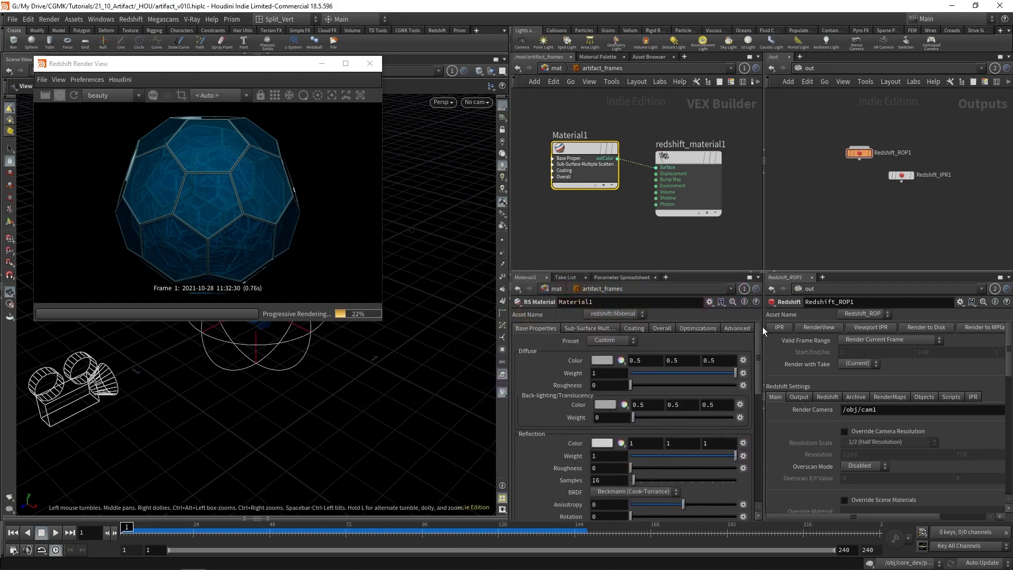
Set the frames Material1's diffuse color to dark red (0.496, 0.010416, 0.0427883) and return to the mat network.
{"action": "left_click", "coordinate": [602, 361]}
{"action": "left_click", "coordinate": [743, 287]}
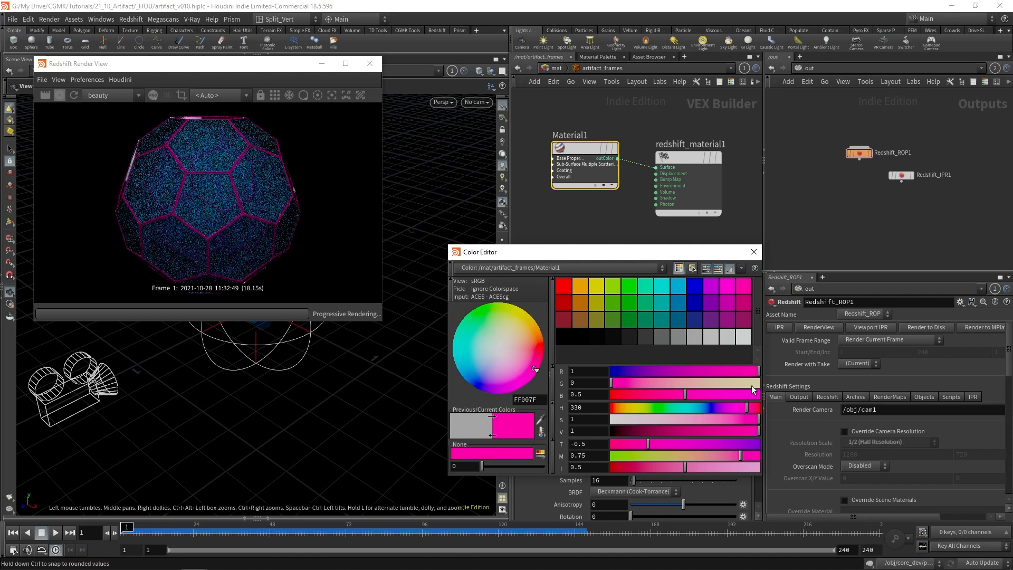
{"action": "left_click_drag", "start_coordinate": [744, 408], "coordinate": [687, 432]}
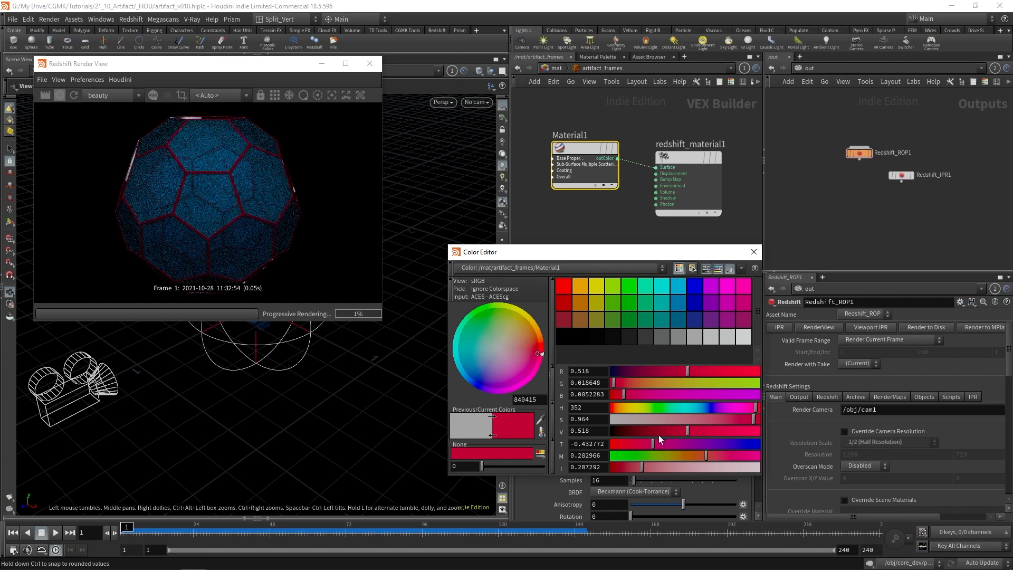
{"action": "left_click", "coordinate": [687, 430]}
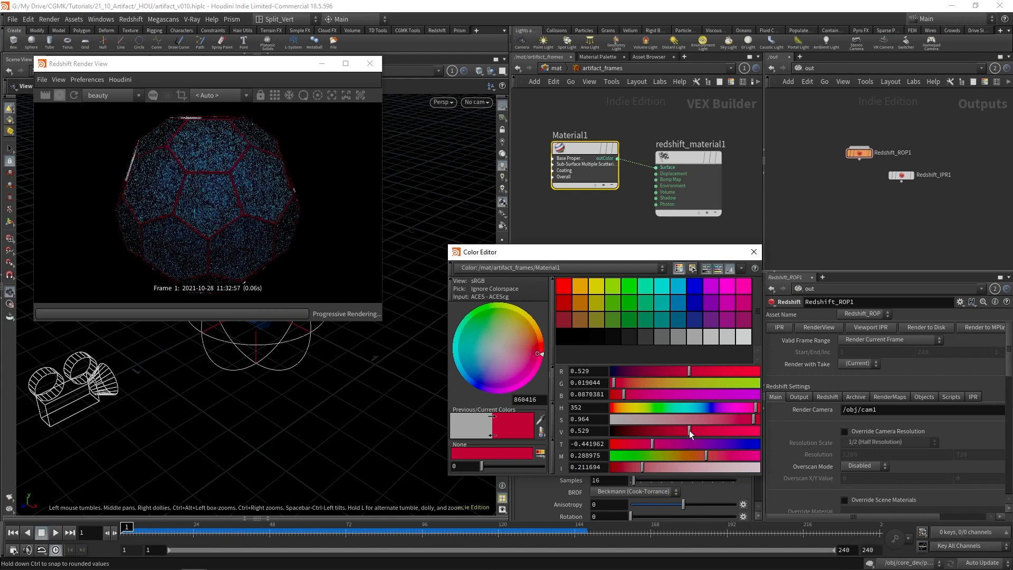
{"action": "left_click_drag", "start_coordinate": [688, 430], "coordinate": [684, 430]}
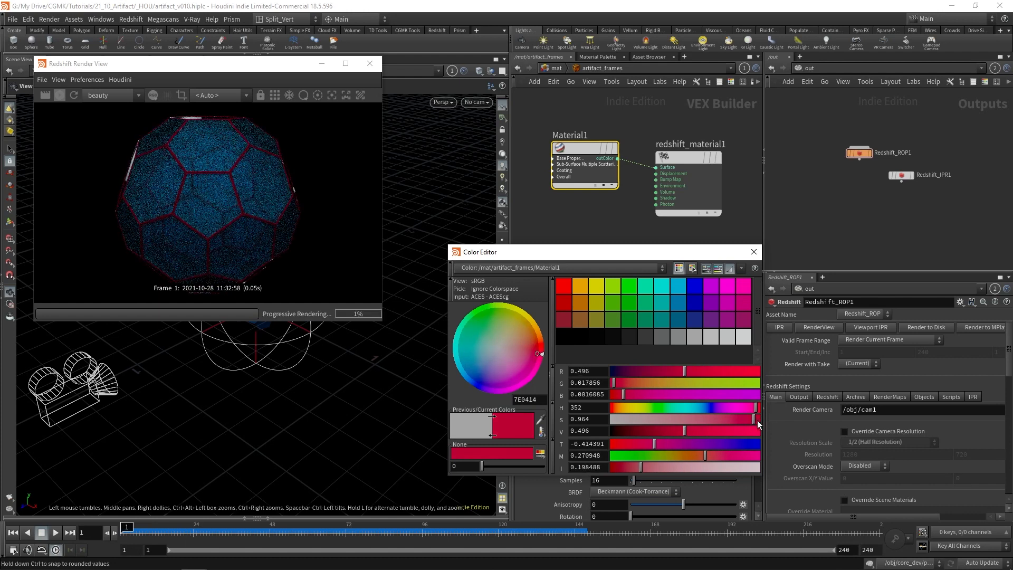
{"action": "left_click", "coordinate": [755, 420]}
{"action": "left_click", "coordinate": [758, 409]}
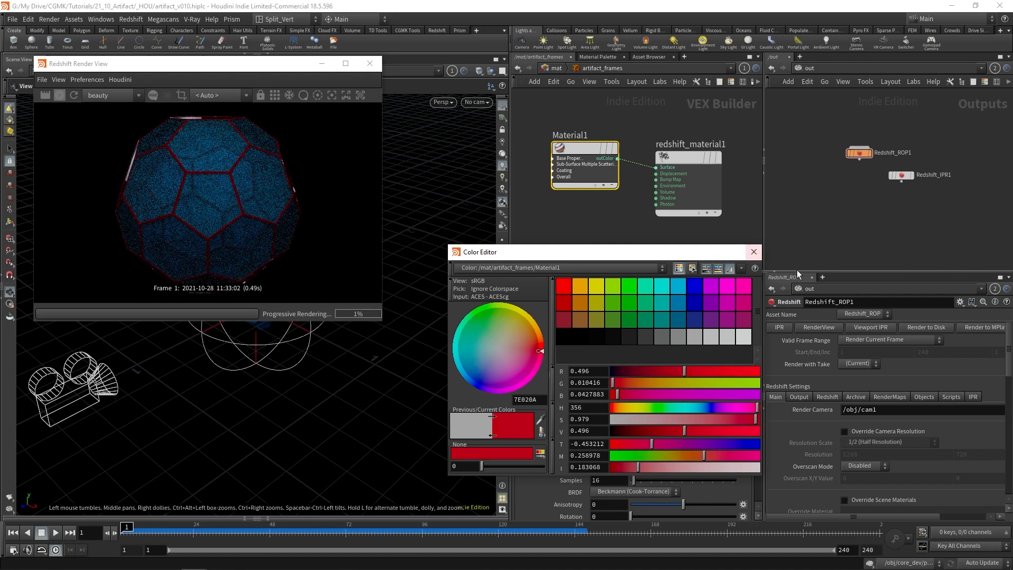
{"action": "left_click", "coordinate": [754, 251]}
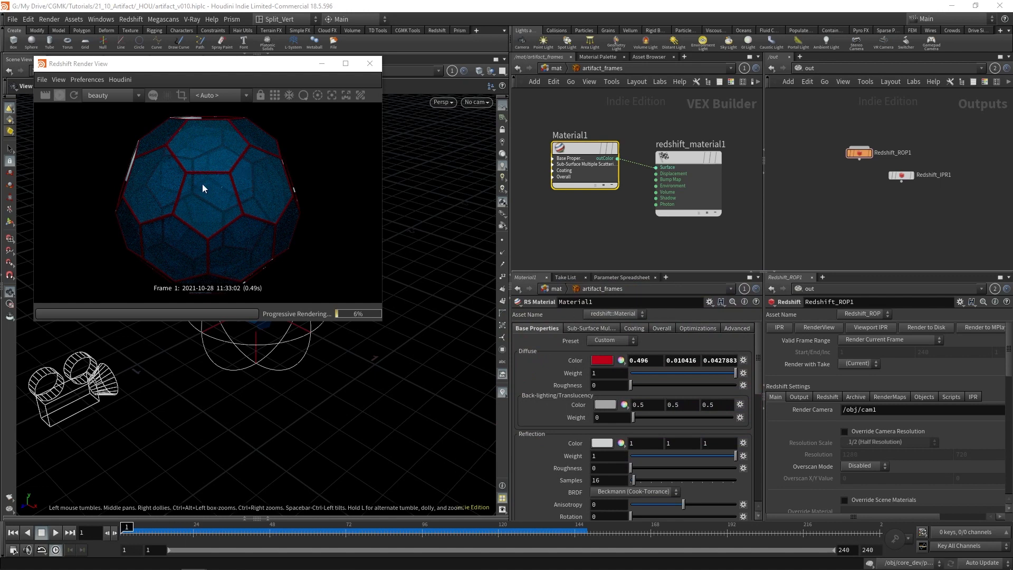
{"action": "left_click", "coordinate": [589, 228]}
{"action": "left_click", "coordinate": [556, 69]}
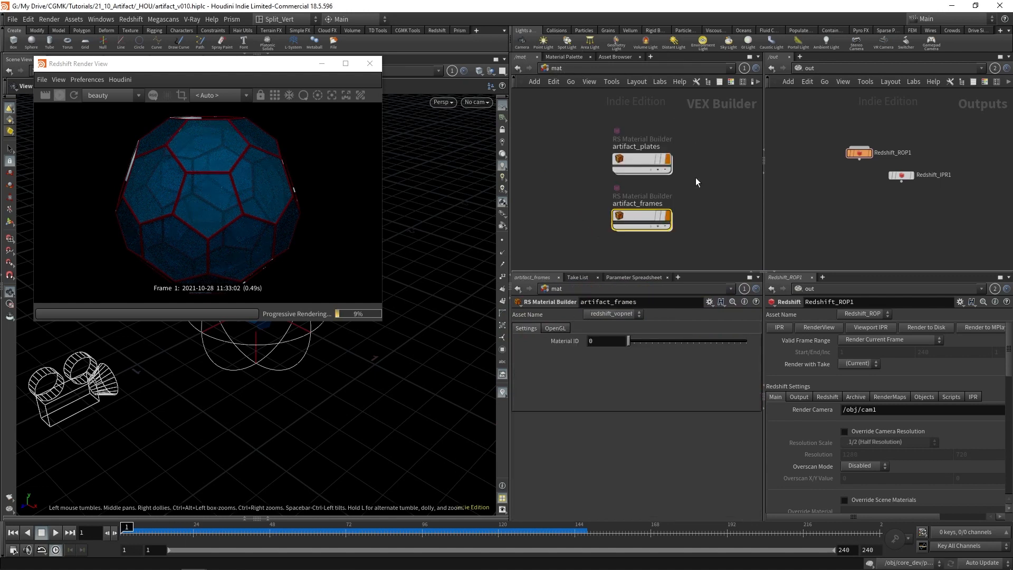
Open the artifact_plates network, unlink Material1's refraction from its reflection, and set the refraction roughness to 0.2.
{"action": "mouse_move", "coordinate": [641, 215]}
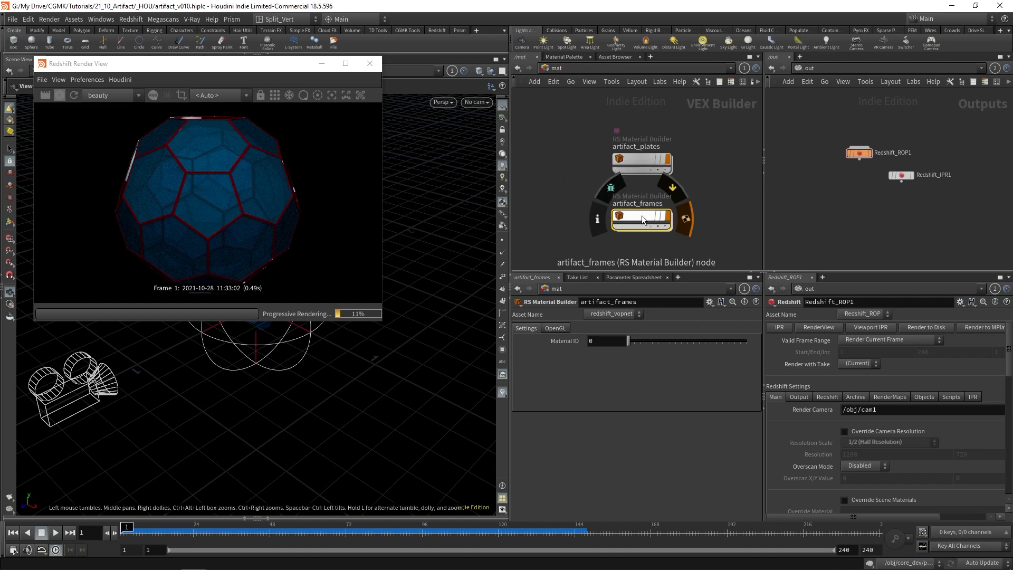
{"action": "double_click", "coordinate": [643, 158]}
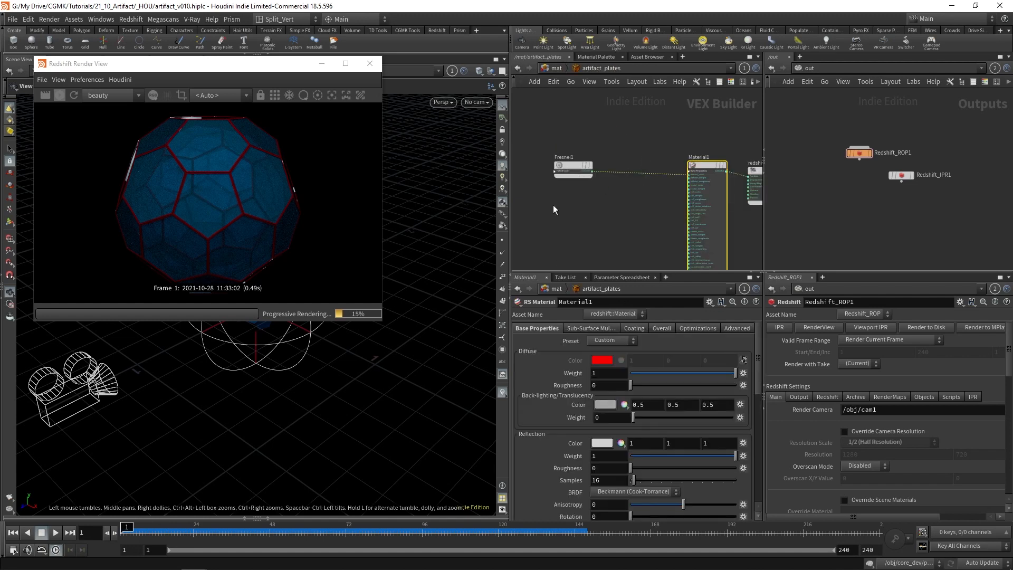
{"action": "left_click_drag", "start_coordinate": [758, 344], "coordinate": [771, 429]}
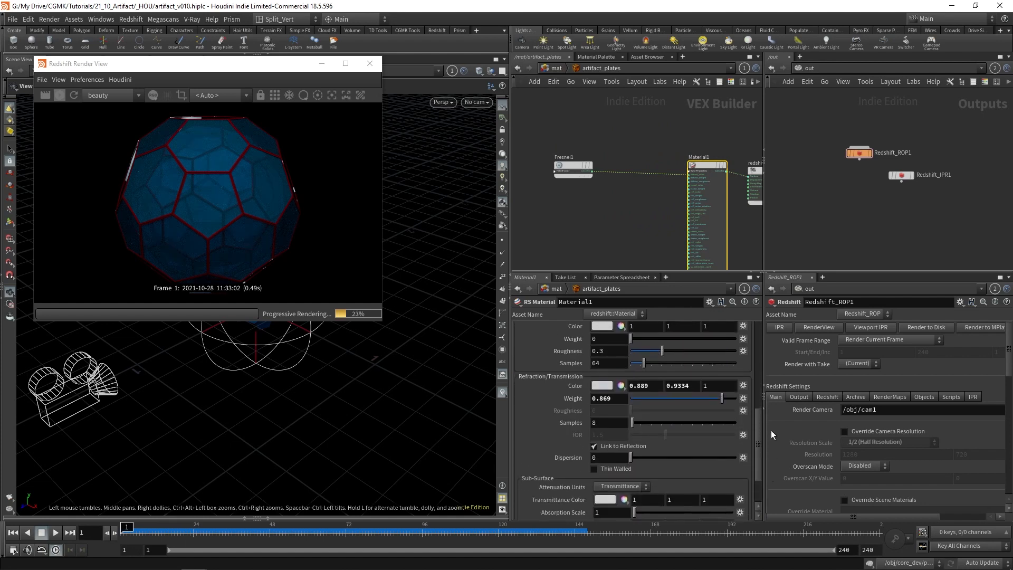
{"action": "left_click", "coordinate": [619, 446]}
{"action": "left_click_drag", "start_coordinate": [609, 411], "coordinate": [588, 413]}
{"action": "type", "text": "0.2"}
{"action": "key", "text": "Return"}
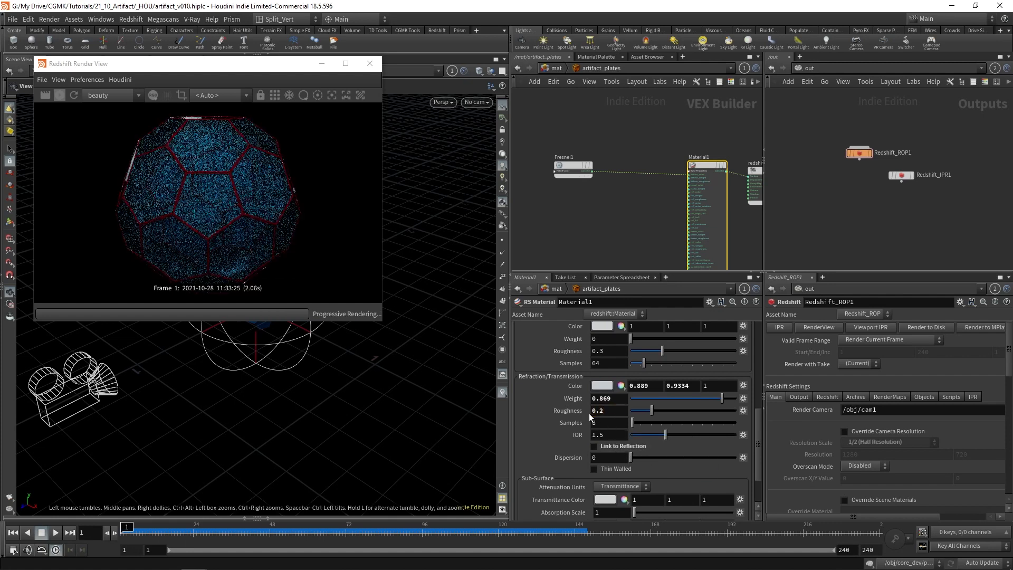
{"action": "key", "text": "Tab"}
{"action": "key", "text": "Tab"}
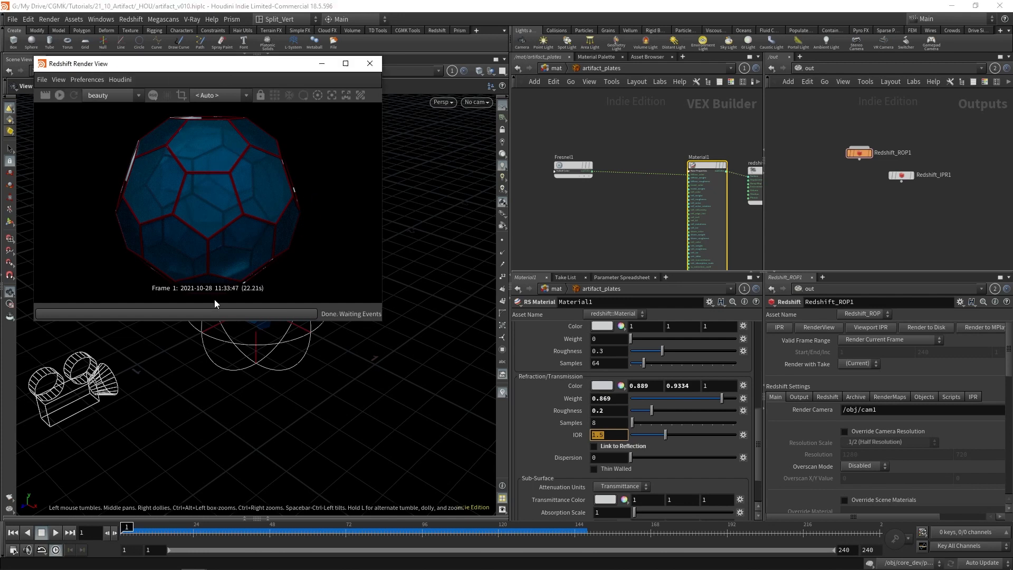
Look through cam1 in the viewport and move the timeline to frame 79.
{"action": "left_click", "coordinate": [346, 527]}
{"action": "left_click_drag", "start_coordinate": [279, 66], "coordinate": [639, 70]}
{"action": "left_click", "coordinate": [477, 101]}
{"action": "left_click", "coordinate": [496, 125]}
{"action": "left_click_drag", "start_coordinate": [347, 527], "coordinate": [368, 527]}
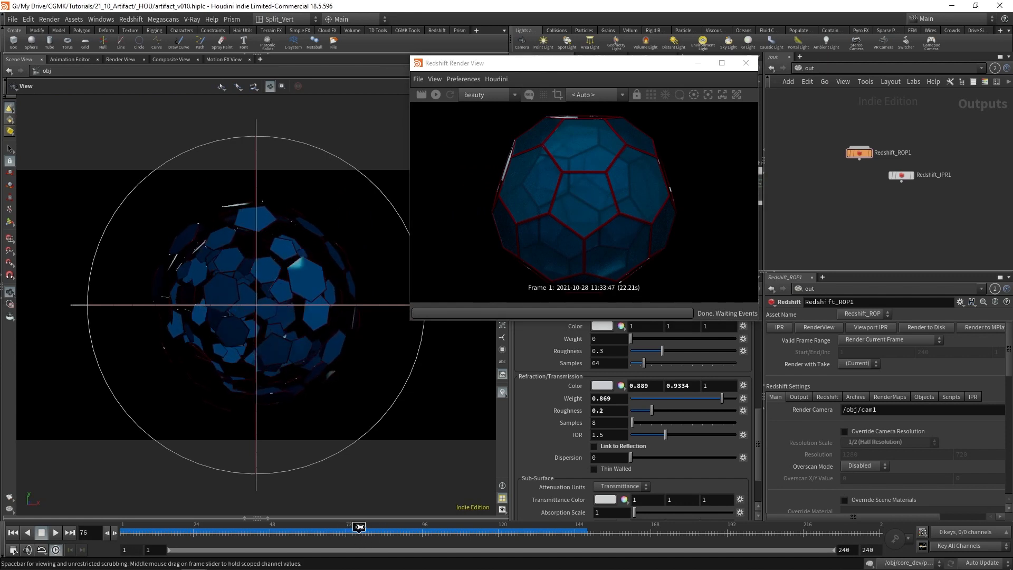
Enlarge the Redshift Render View over the viewport, set its zoom to 100%, and start the interactive render of frame 79.
{"action": "left_click_drag", "start_coordinate": [590, 66], "coordinate": [261, 98]}
{"action": "scroll", "coordinate": [340, 230], "scroll_direction": "down", "scroll_amount": 4}
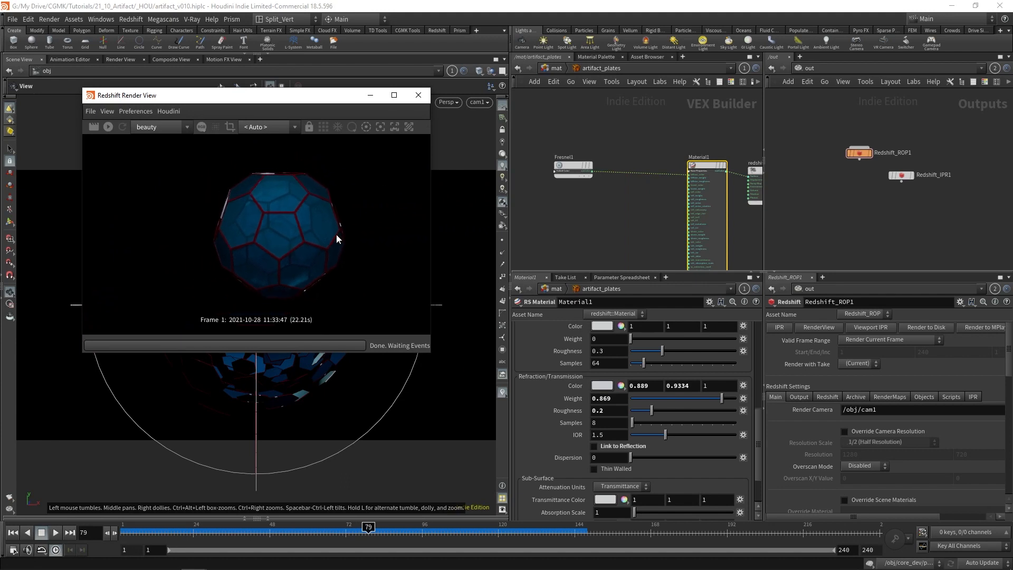
{"action": "middle_click_drag", "start_coordinate": [326, 204], "coordinate": [293, 222]}
{"action": "left_click_drag", "start_coordinate": [314, 96], "coordinate": [287, 76]}
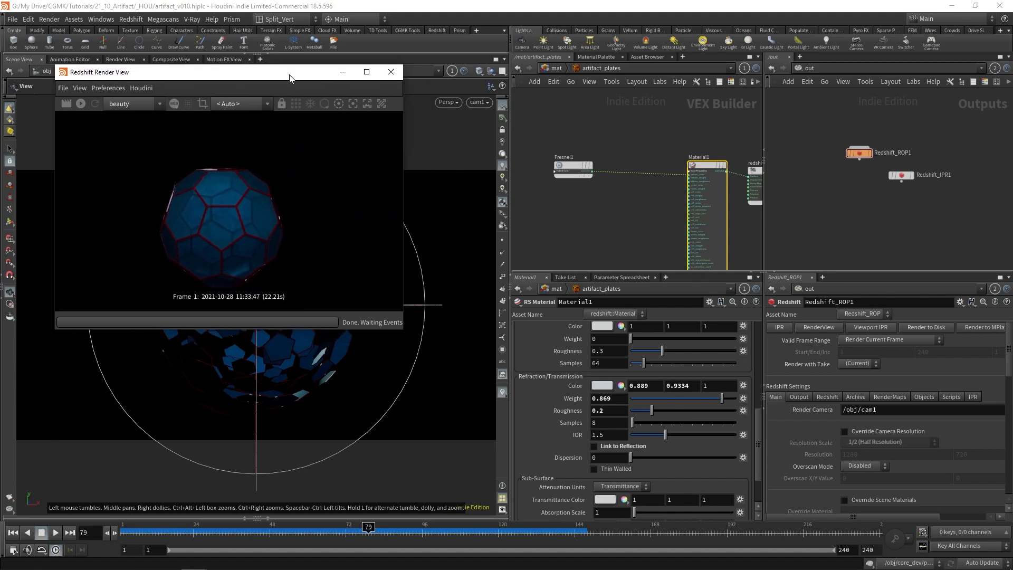
{"action": "left_click_drag", "start_coordinate": [401, 329], "coordinate": [542, 444]}
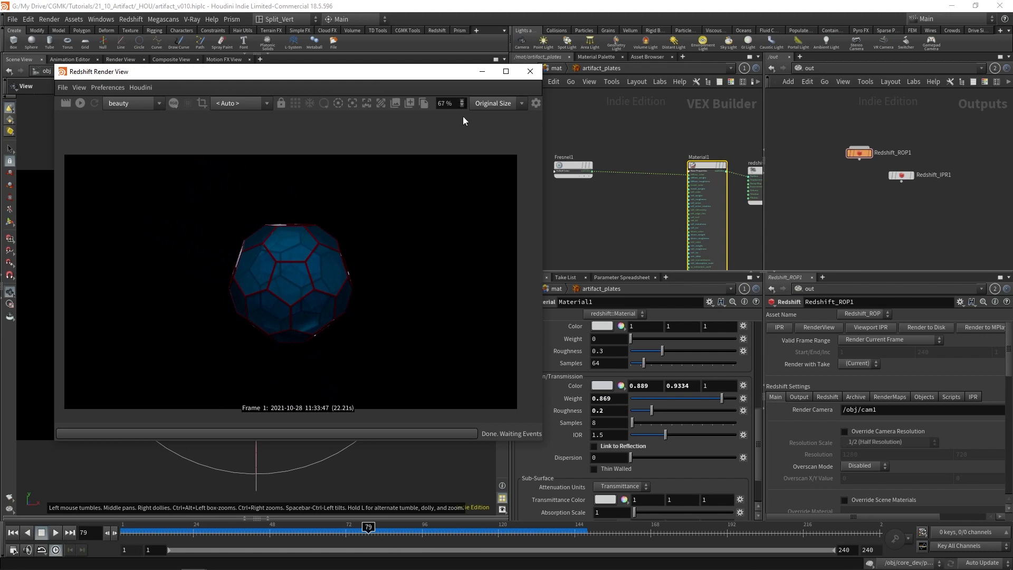
{"action": "left_click", "coordinate": [426, 104]}
{"action": "left_click_drag", "start_coordinate": [403, 77], "coordinate": [363, 107]}
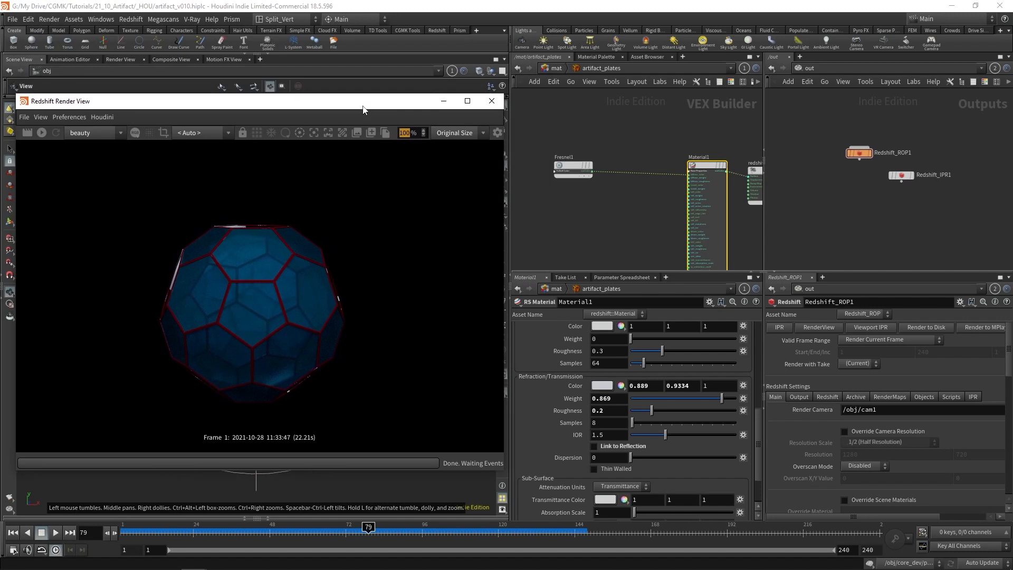
{"action": "left_click", "coordinate": [41, 133]}
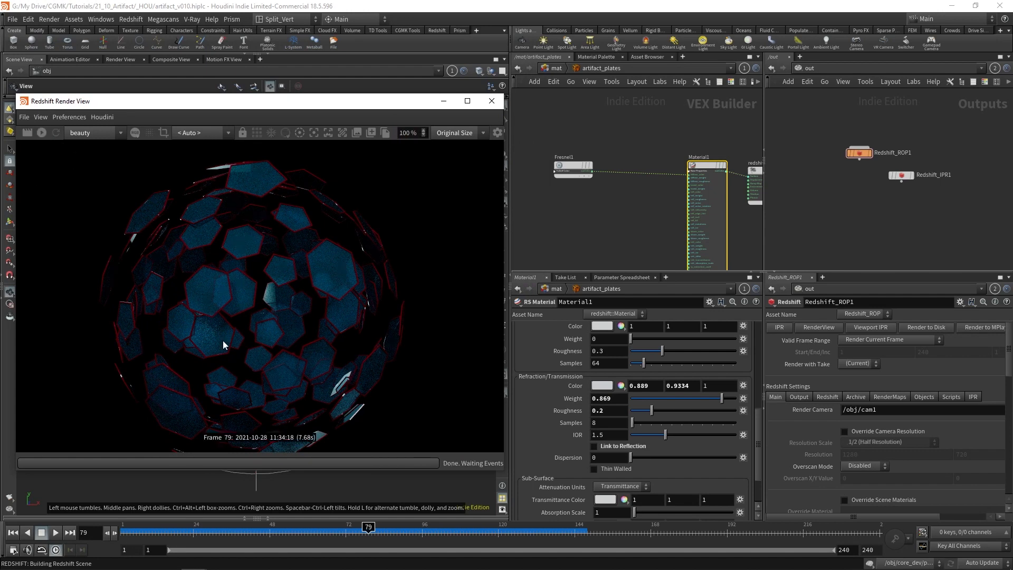
Switch the network to the obj level and rename the dome light to lgt_dome.
{"action": "left_click", "coordinate": [621, 138]}
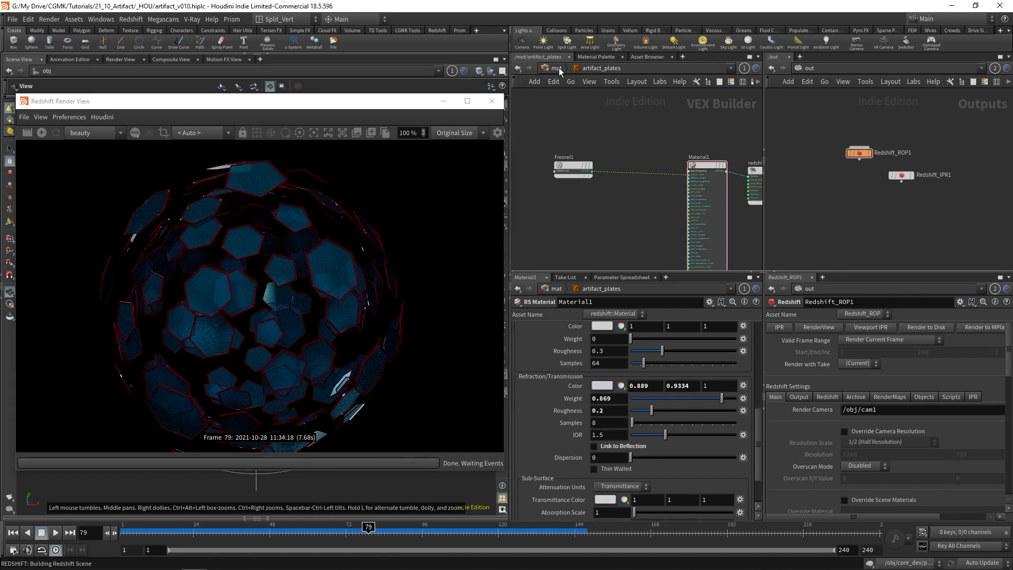
{"action": "left_click", "coordinate": [559, 67]}
{"action": "left_click", "coordinate": [576, 68]}
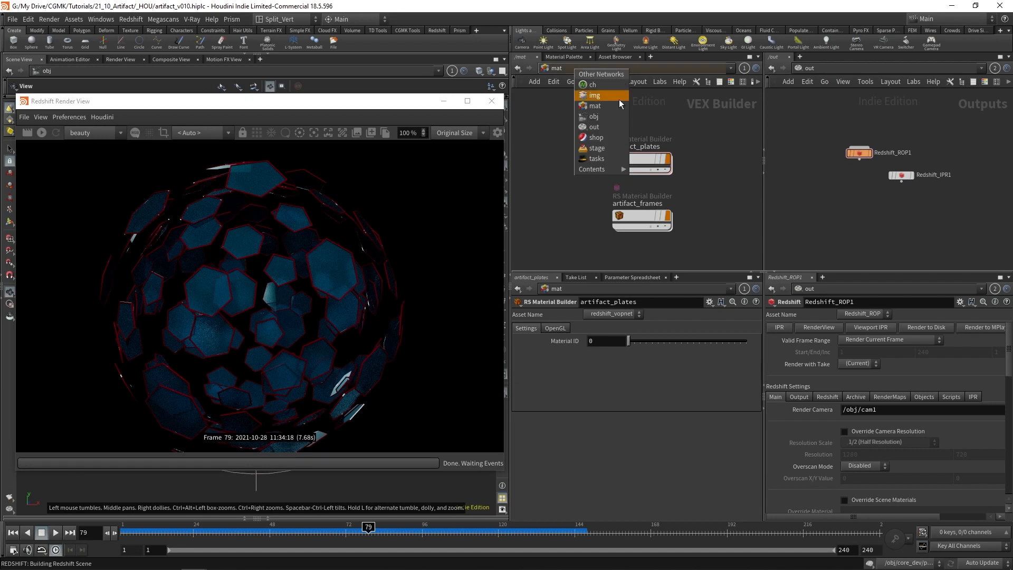
{"action": "left_click", "coordinate": [593, 116]}
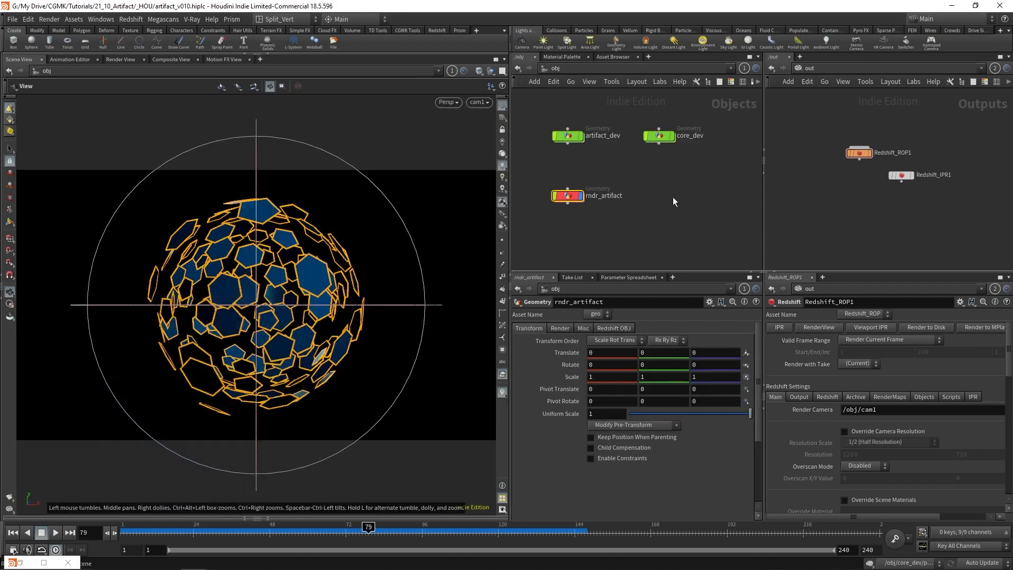
{"action": "middle_click_drag", "start_coordinate": [671, 219], "coordinate": [616, 218]}
{"action": "scroll", "coordinate": [616, 218], "scroll_direction": "down", "scroll_amount": 3}
{"action": "scroll", "coordinate": [681, 170], "scroll_direction": "up", "scroll_amount": 4}
{"action": "middle_click_drag", "start_coordinate": [719, 199], "coordinate": [645, 183]}
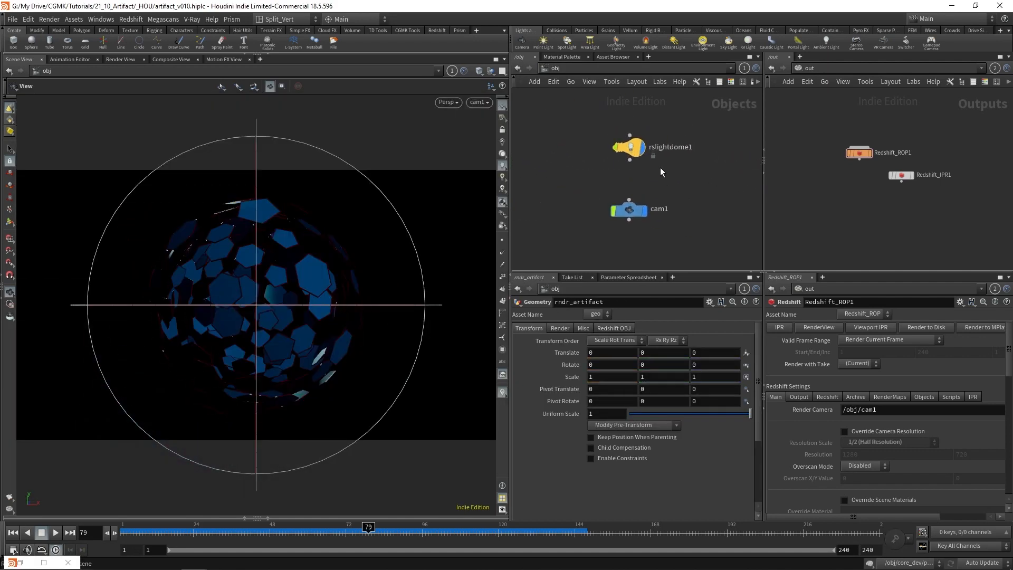
{"action": "double_click", "coordinate": [667, 149]}
{"action": "type", "text": "l"}
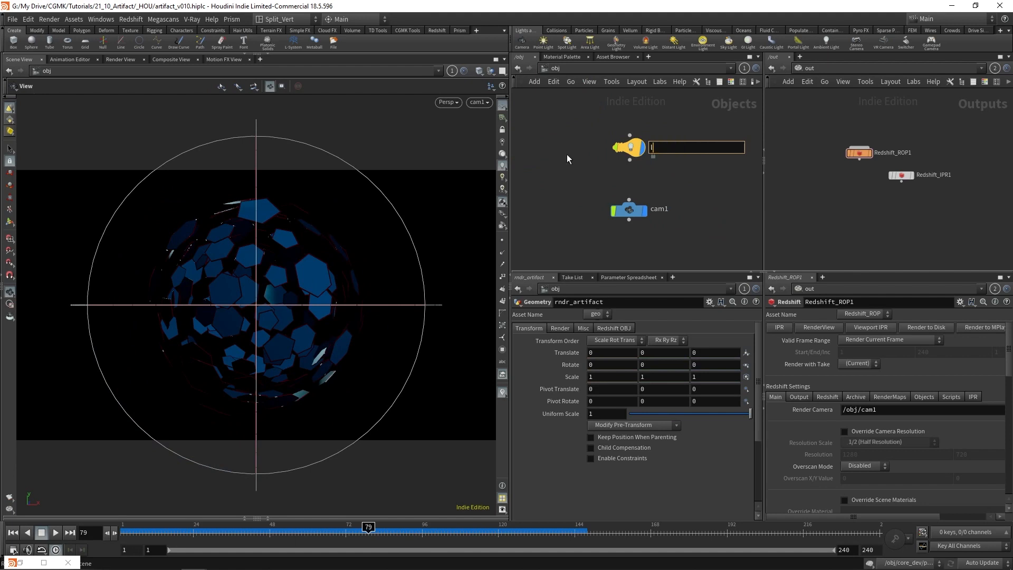
{"action": "type", "text": "gt_dome"}
{"action": "key", "text": "Return"}
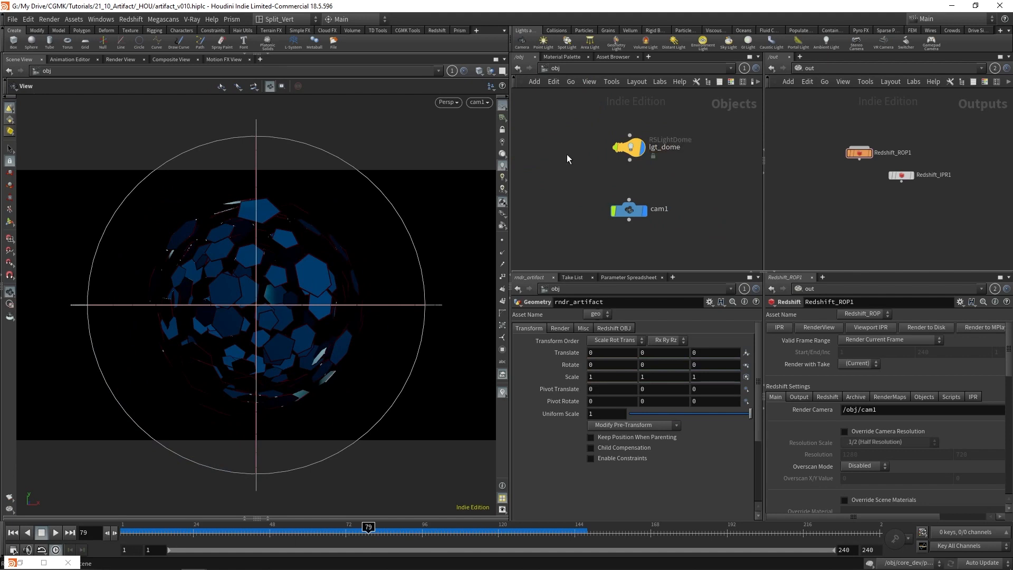
Add an RSLight node between lgt_dome and cam1, moving the camera node down to make room.
{"action": "middle_click_drag", "start_coordinate": [702, 206], "coordinate": [706, 185]}
{"action": "scroll", "coordinate": [706, 181], "scroll_direction": "down", "scroll_amount": 3}
{"action": "left_click_drag", "start_coordinate": [659, 186], "coordinate": [658, 205]}
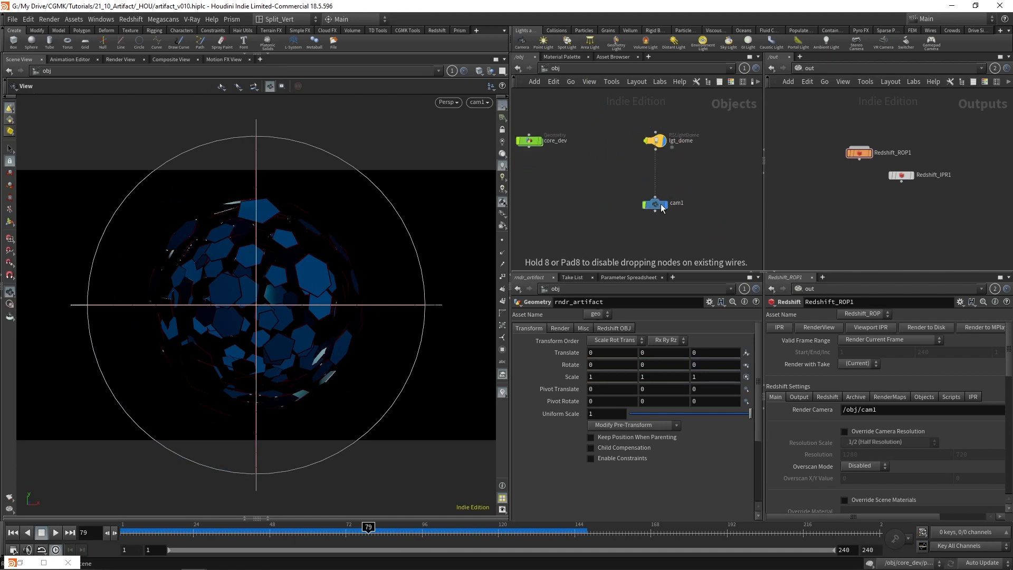
{"action": "key", "text": "Tab"}
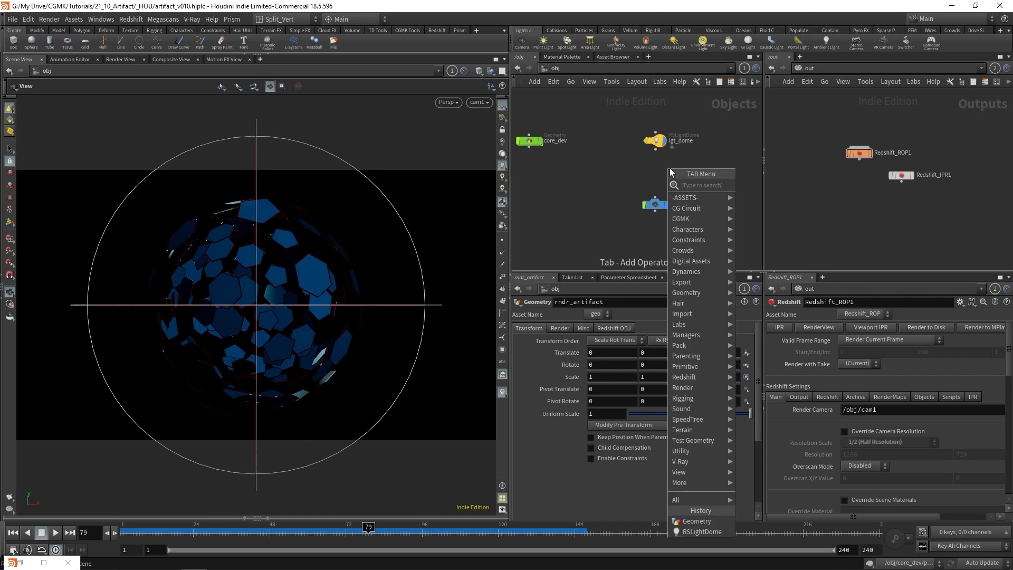
{"action": "type", "text": "rs"}
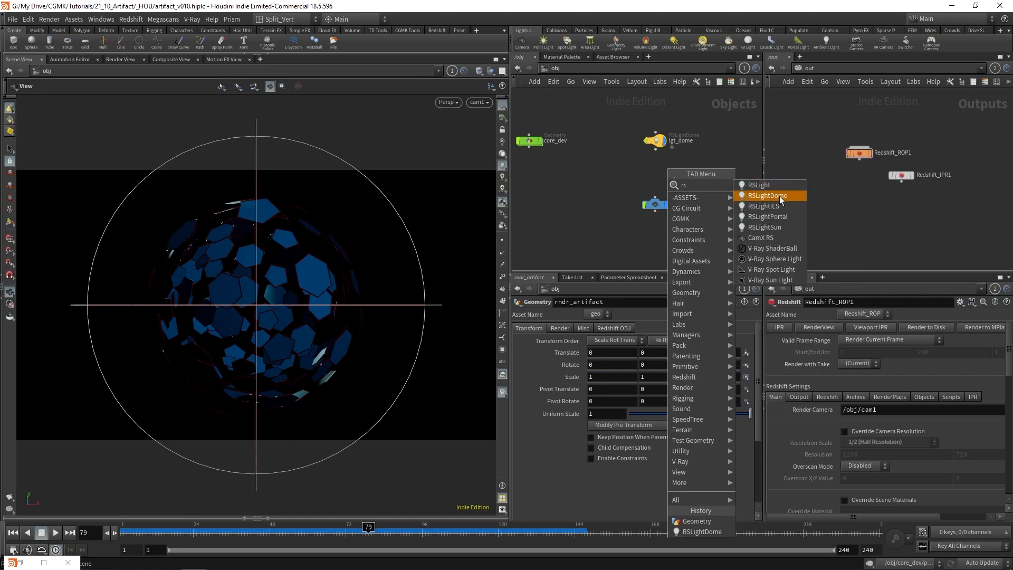
{"action": "left_click", "coordinate": [760, 185]}
{"action": "left_click", "coordinate": [665, 167]}
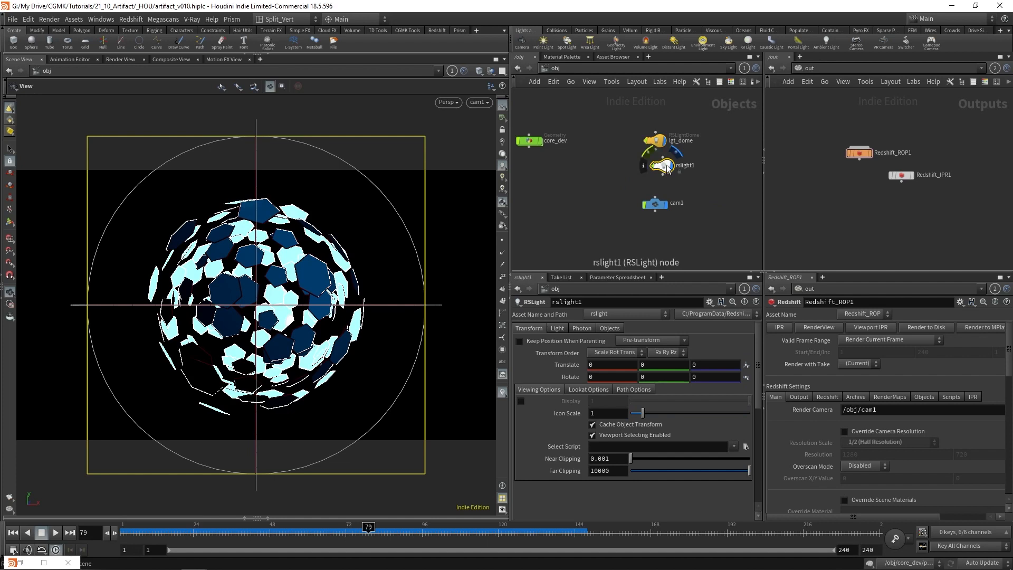
Set rslight1's area shape to Sphere and its area size to 0.05 on all axes.
{"action": "left_click", "coordinate": [557, 328]}
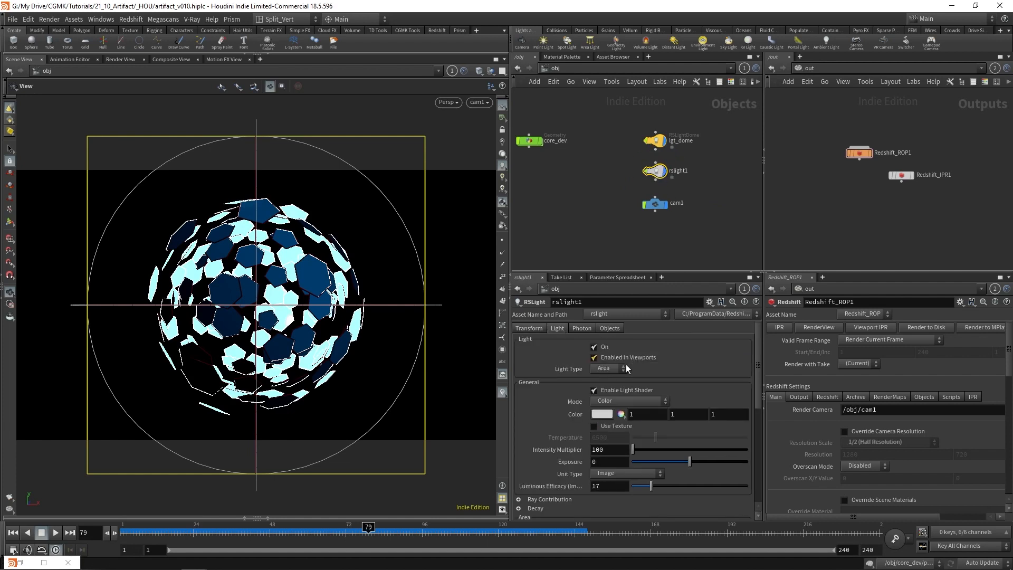
{"action": "left_click", "coordinate": [623, 474]}
{"action": "scroll", "coordinate": [759, 373], "scroll_direction": "down", "scroll_amount": 5}
{"action": "left_click", "coordinate": [610, 435]}
{"action": "left_click", "coordinate": [611, 467]}
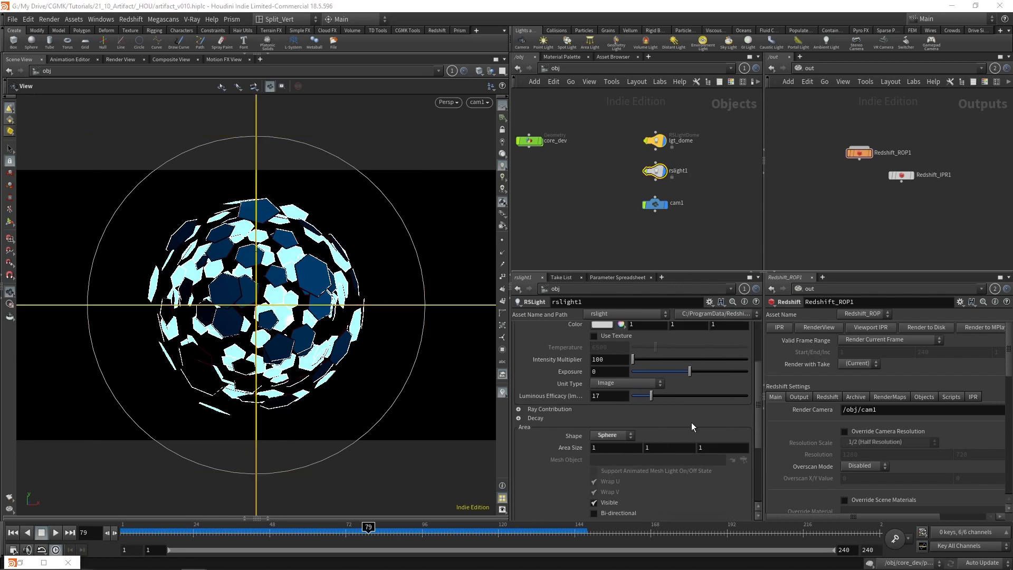
{"action": "middle_click_drag", "start_coordinate": [575, 447], "coordinate": [543, 466]}
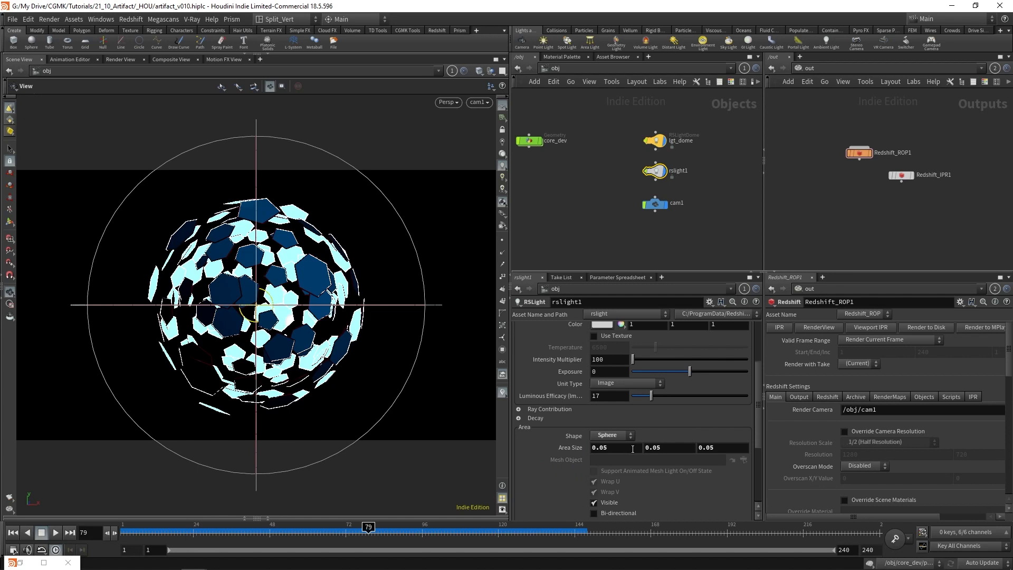
Check the scale of sphere1 inside core_dev and return to the obj level.
{"action": "double_click", "coordinate": [531, 139]}
{"action": "left_click", "coordinate": [603, 129]}
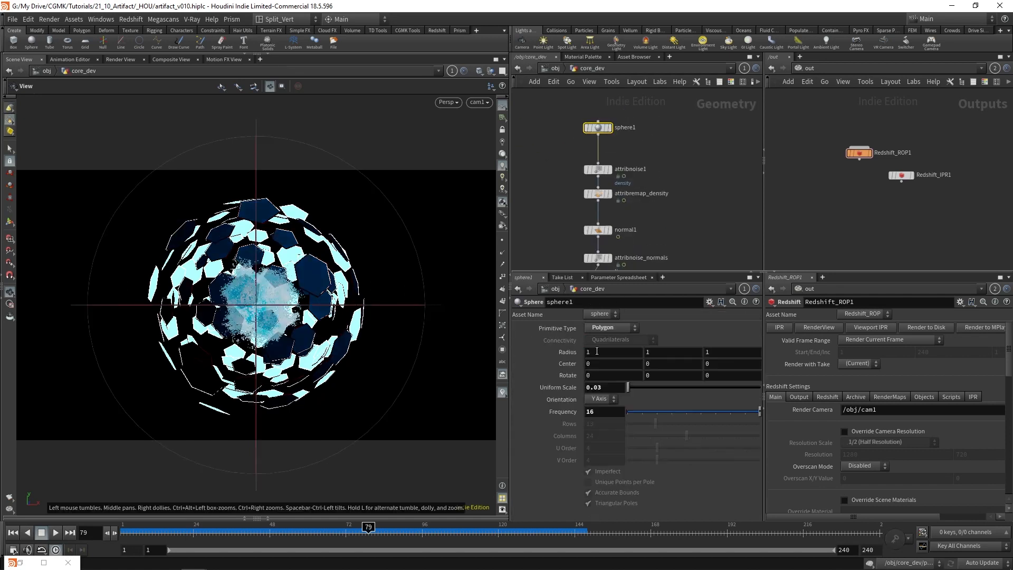
{"action": "key", "text": "u"}
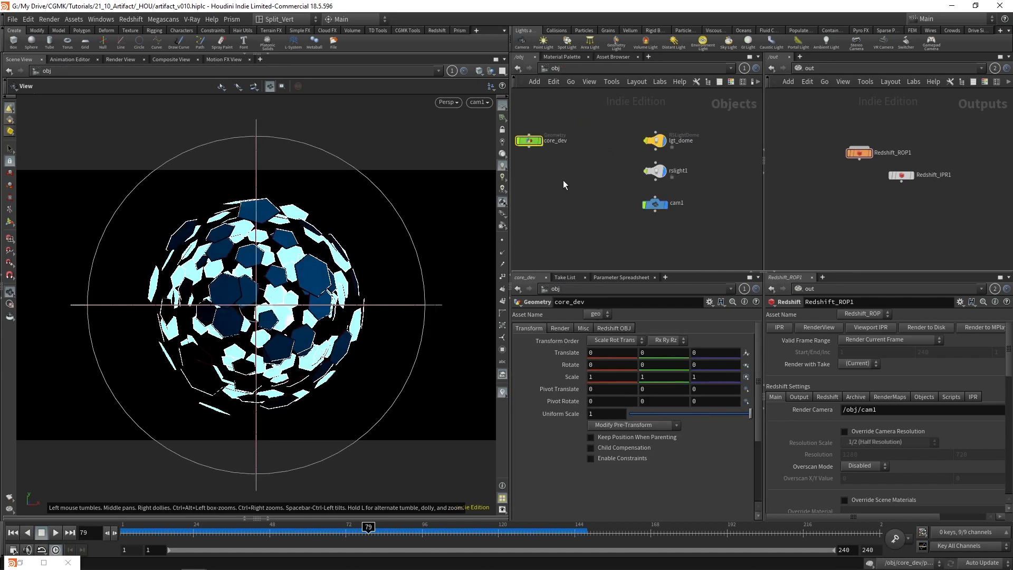
Undo the single-axis size change on rslight1 and set its area size uniformly to 0.026.
{"action": "middle_click_drag", "start_coordinate": [564, 173], "coordinate": [570, 181]}
{"action": "left_click", "coordinate": [661, 178]}
{"action": "mouse_move", "coordinate": [611, 448]}
{"action": "middle_mouse_down"}
{"action": "mouse_move", "coordinate": [612, 501]}
{"action": "mouse_move", "coordinate": [601, 501]}
{"action": "mouse_move", "coordinate": [610, 448]}
{"action": "middle_mouse_up"}
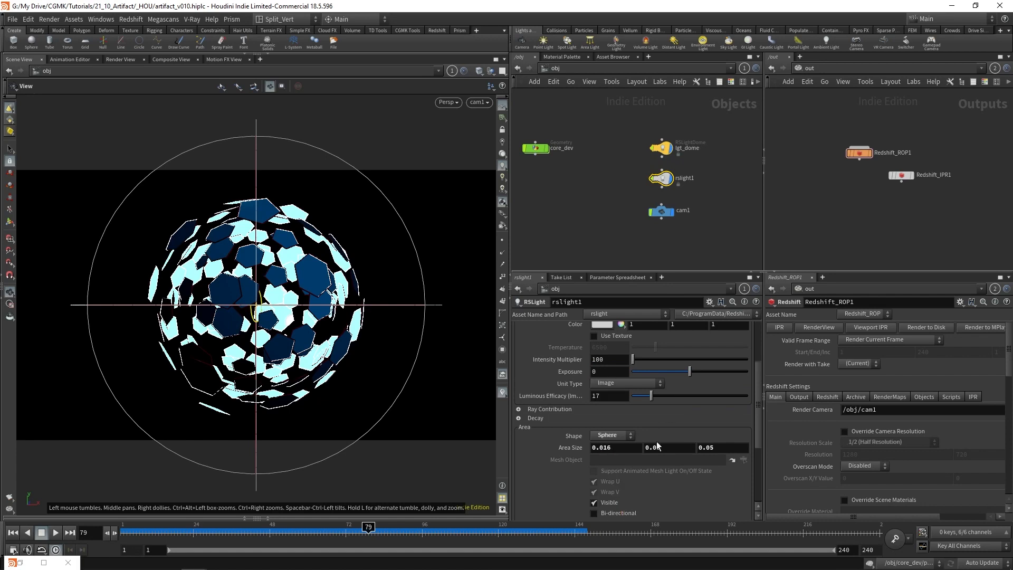
{"action": "key", "text": "ctrl+z"}
{"action": "middle_click_drag", "start_coordinate": [577, 449], "coordinate": [454, 481]}
{"action": "left_click_drag", "start_coordinate": [757, 386], "coordinate": [759, 366]}
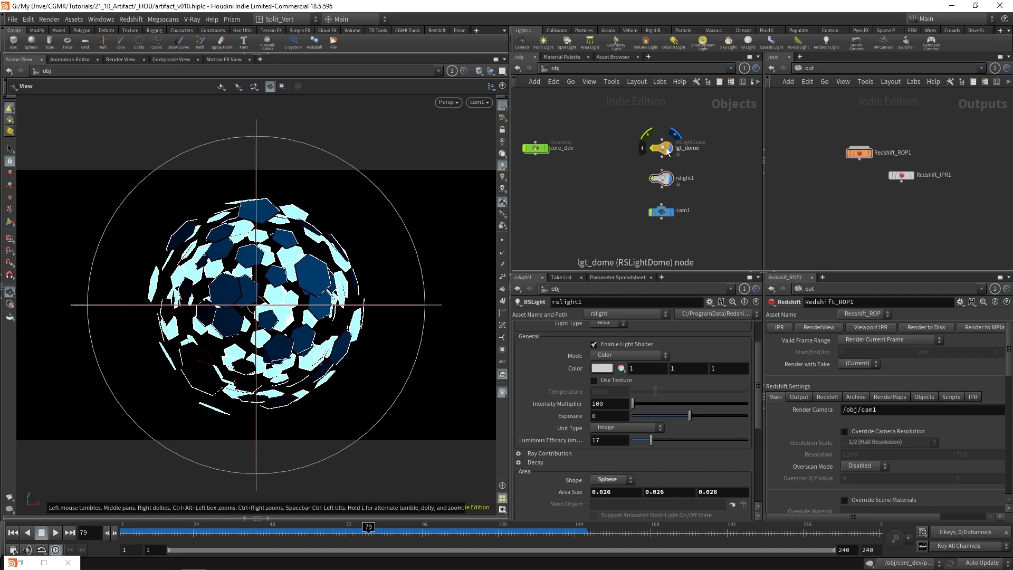
Color the rslight1 node light orange to match lgt_dome.
{"action": "left_click", "coordinate": [660, 178]}
{"action": "key", "text": "c"}
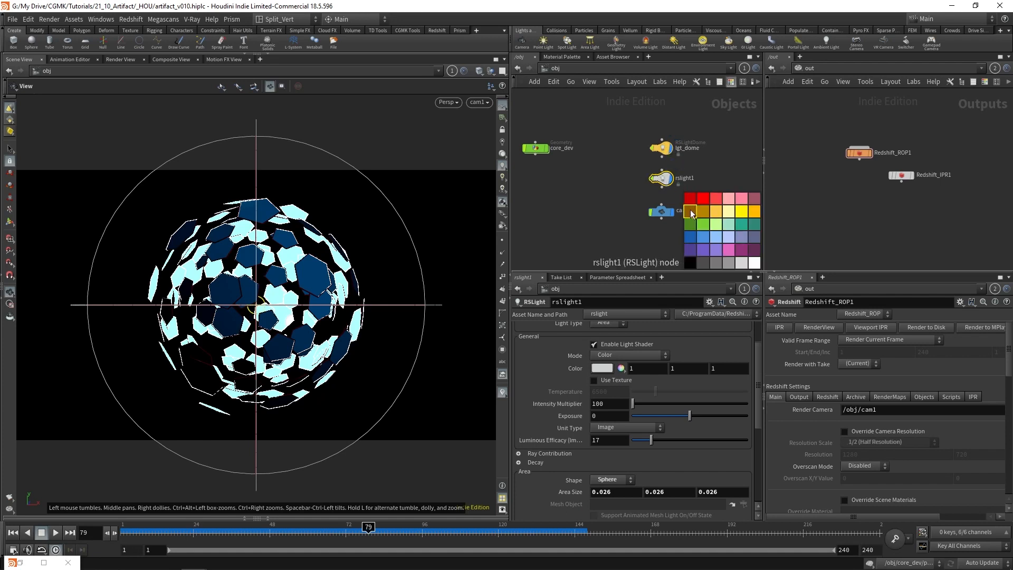
{"action": "left_click", "coordinate": [716, 211]}
{"action": "key", "text": "c"}
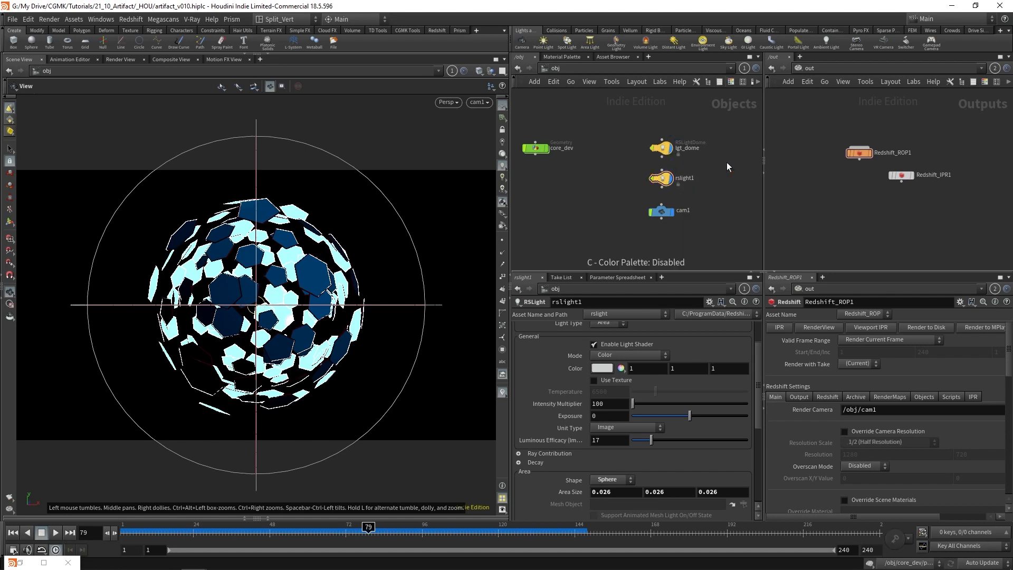
Restore the Redshift Render View, render the new light at frame 79, and re-render at frame 22.
{"action": "left_click", "coordinate": [21, 562]}
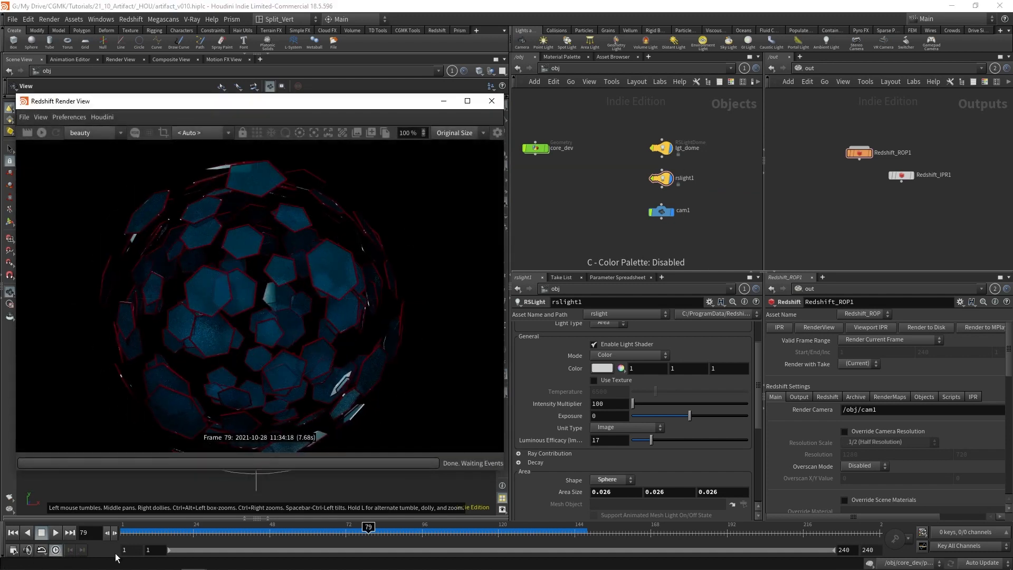
{"action": "left_click", "coordinate": [40, 133]}
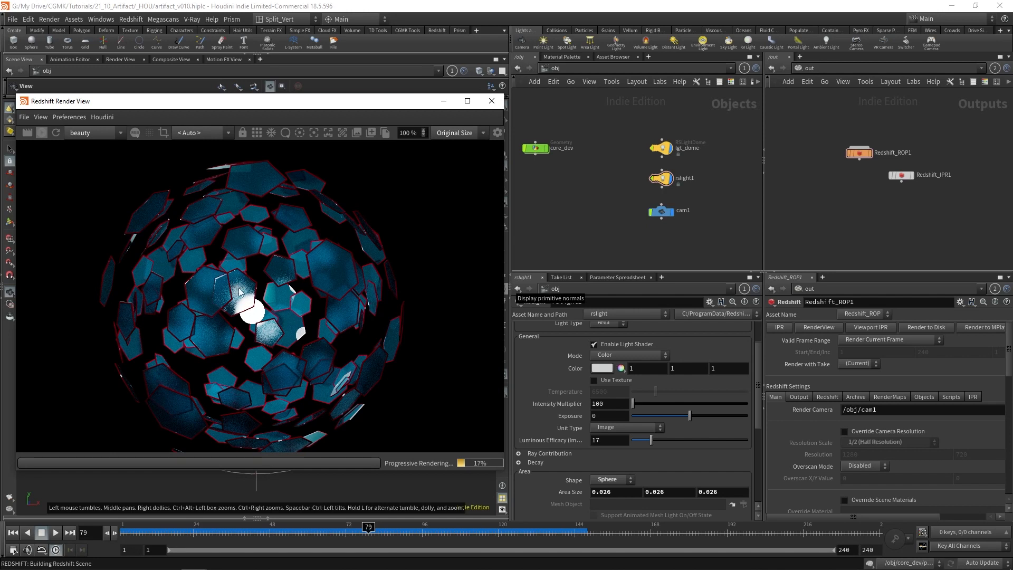
{"action": "left_click", "coordinate": [188, 533]}
{"action": "left_click", "coordinate": [56, 133]}
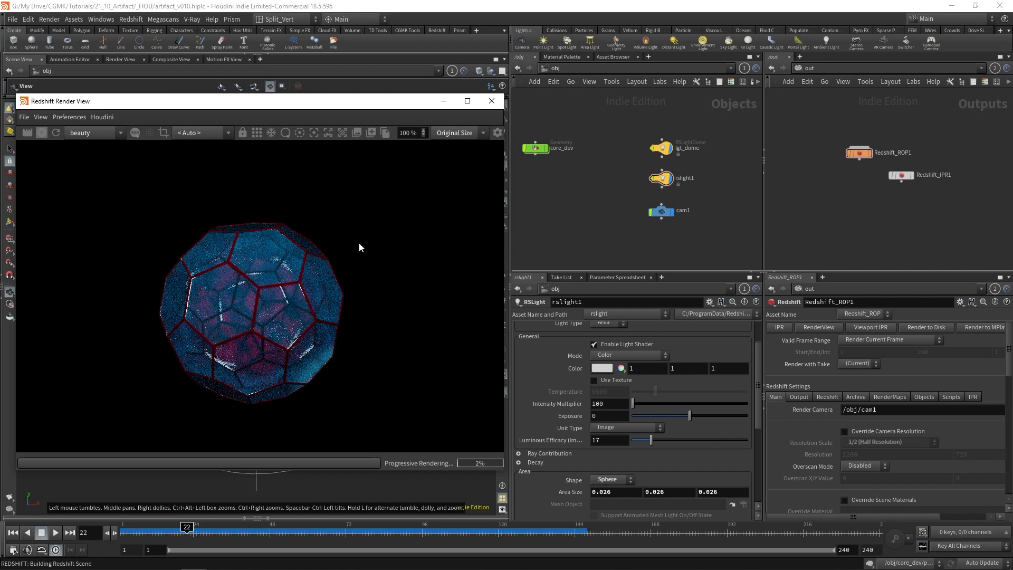
Move the timeline to frame 69 and restart the interactive render there.
{"action": "left_click", "coordinate": [165, 530]}
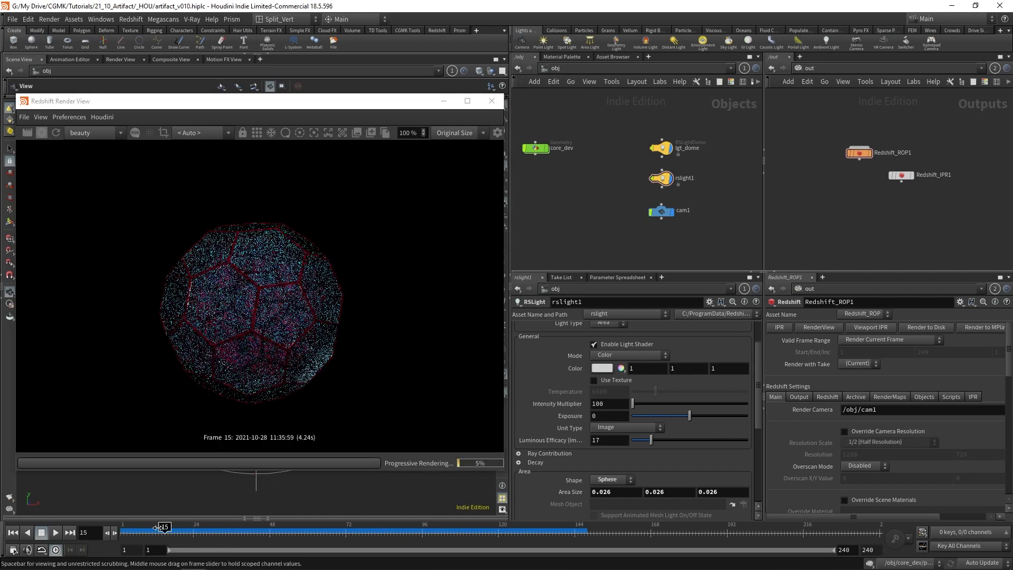
{"action": "left_click", "coordinate": [337, 533]}
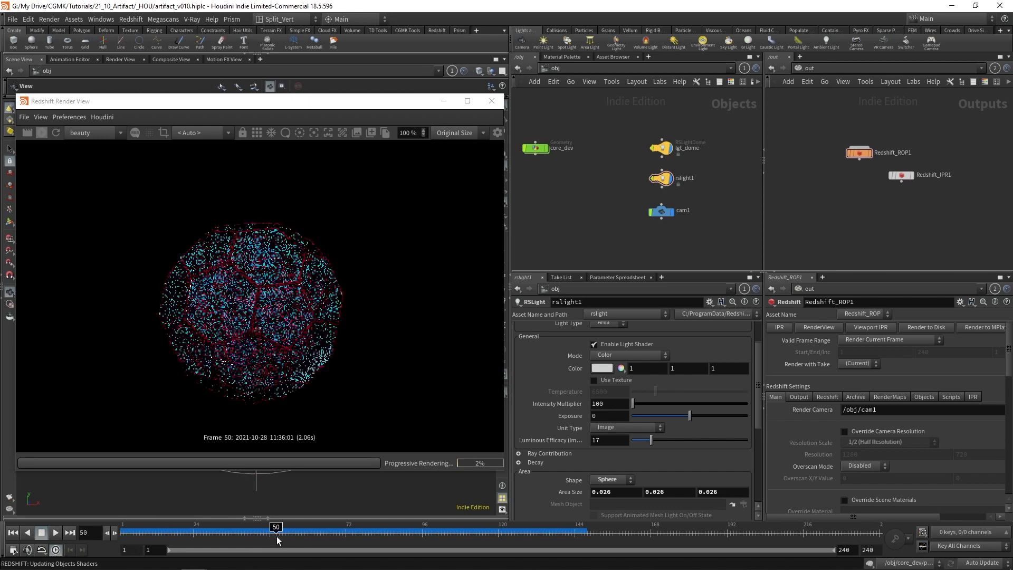
{"action": "left_click", "coordinate": [56, 133]}
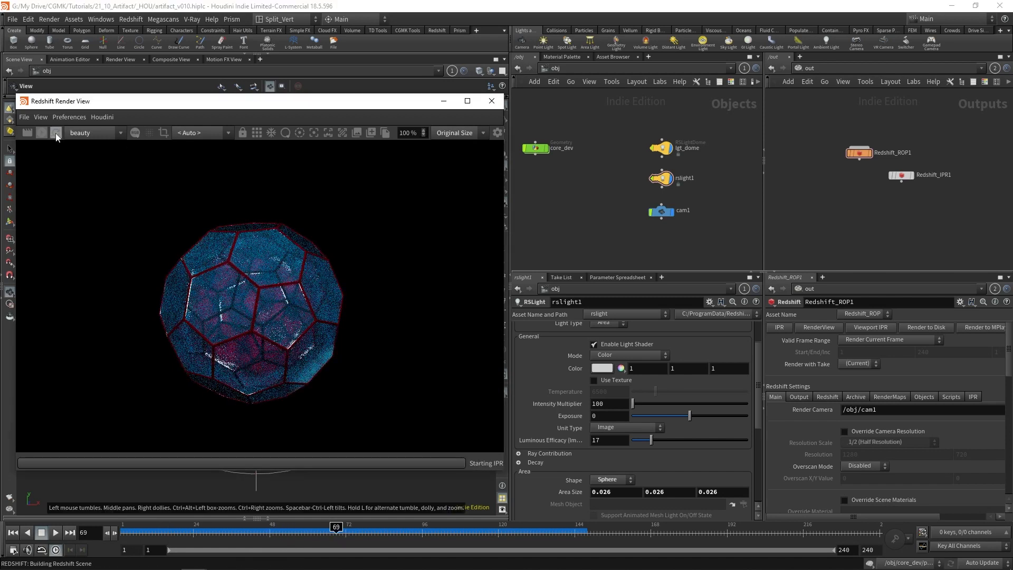